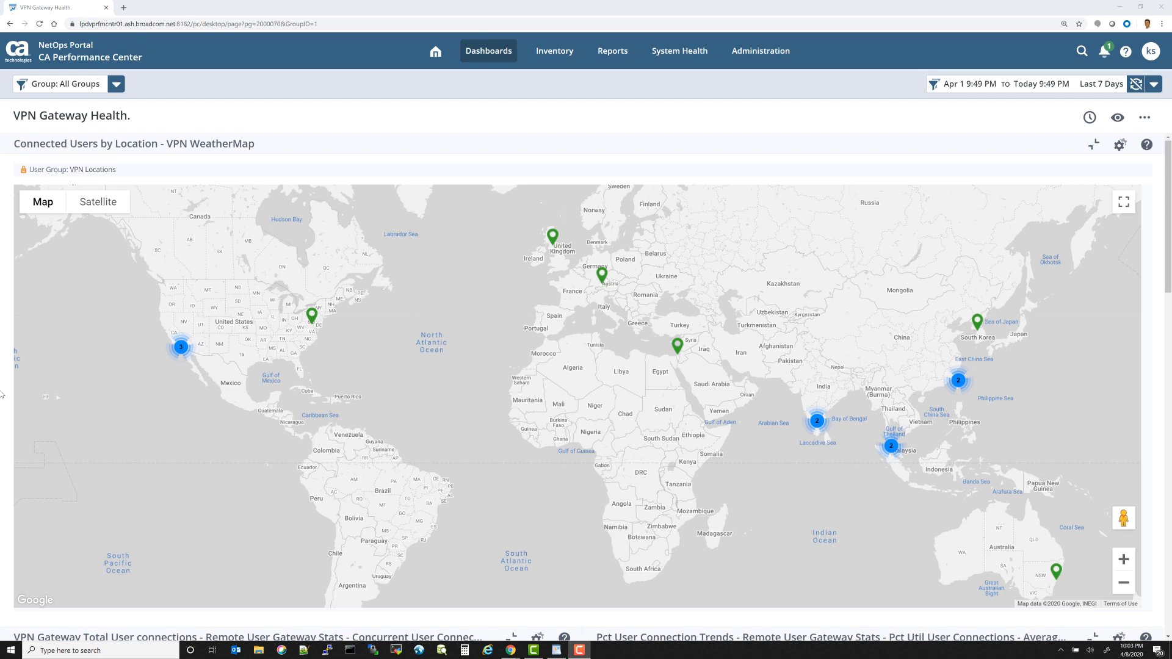
Step: Scroll through the VPN Gateway Health dashboard to examine its map, connection charts and connected user stats
{"action": "scroll", "coordinate": [3, 381], "scroll_direction": "down", "scroll_amount": 2}
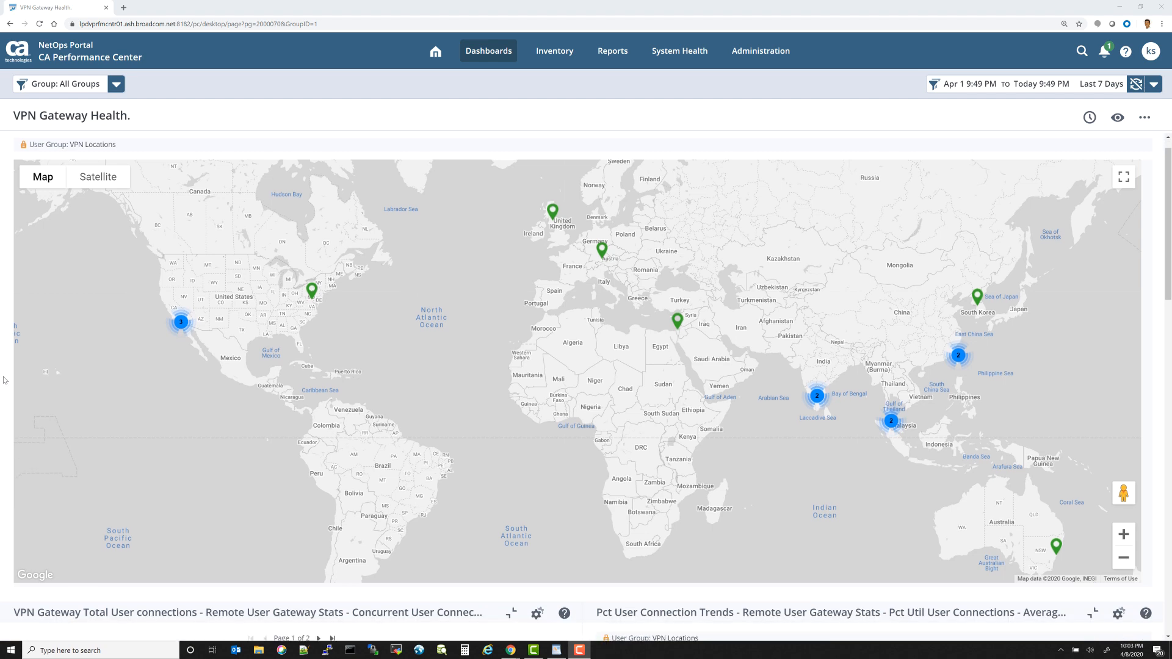
{"action": "scroll", "coordinate": [3, 379], "scroll_direction": "down", "scroll_amount": 3}
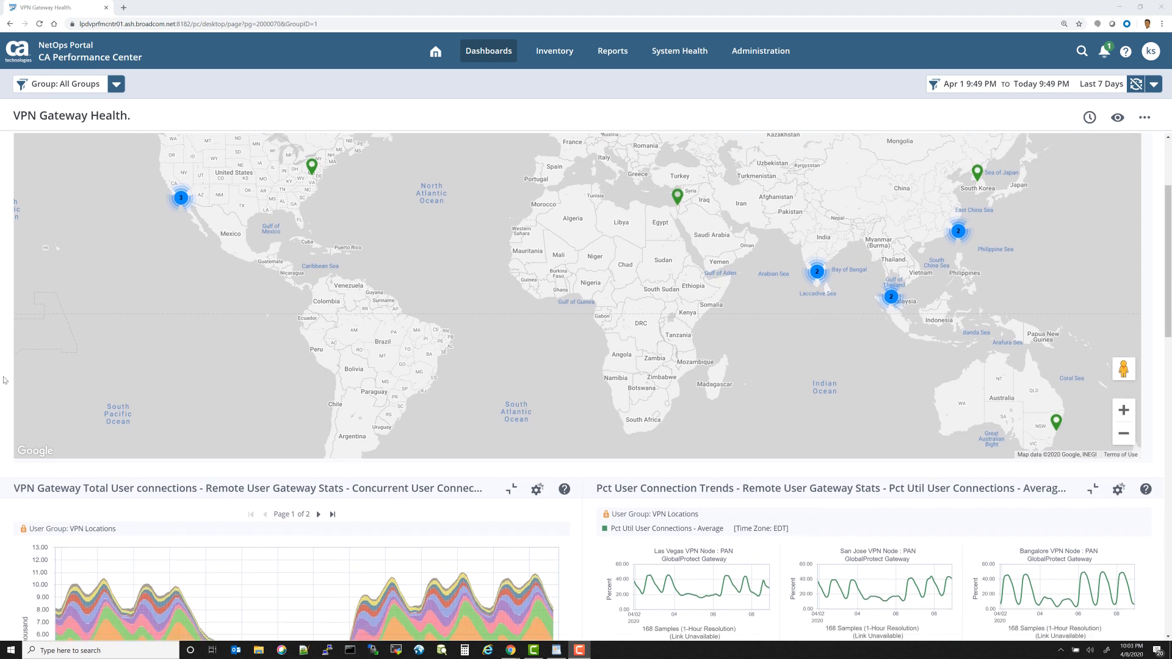
{"action": "scroll", "coordinate": [3, 379], "scroll_direction": "down", "scroll_amount": 3}
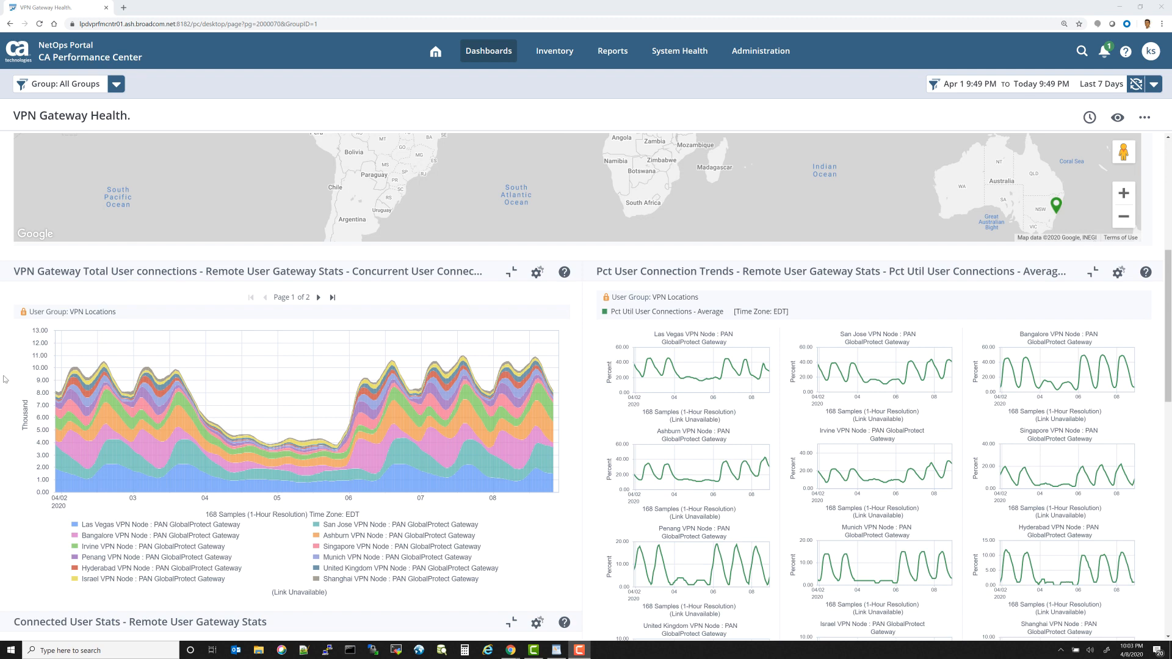
{"action": "scroll", "coordinate": [5, 379], "scroll_direction": "down", "scroll_amount": 1}
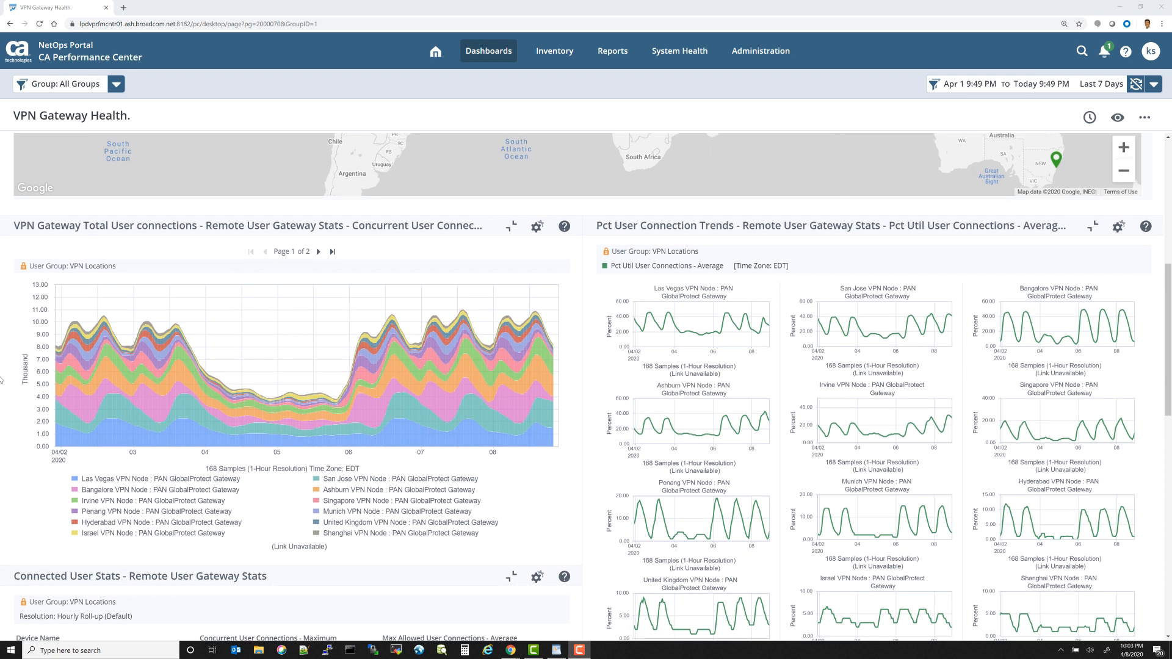
{"action": "scroll", "coordinate": [2, 379], "scroll_direction": "down", "scroll_amount": 1}
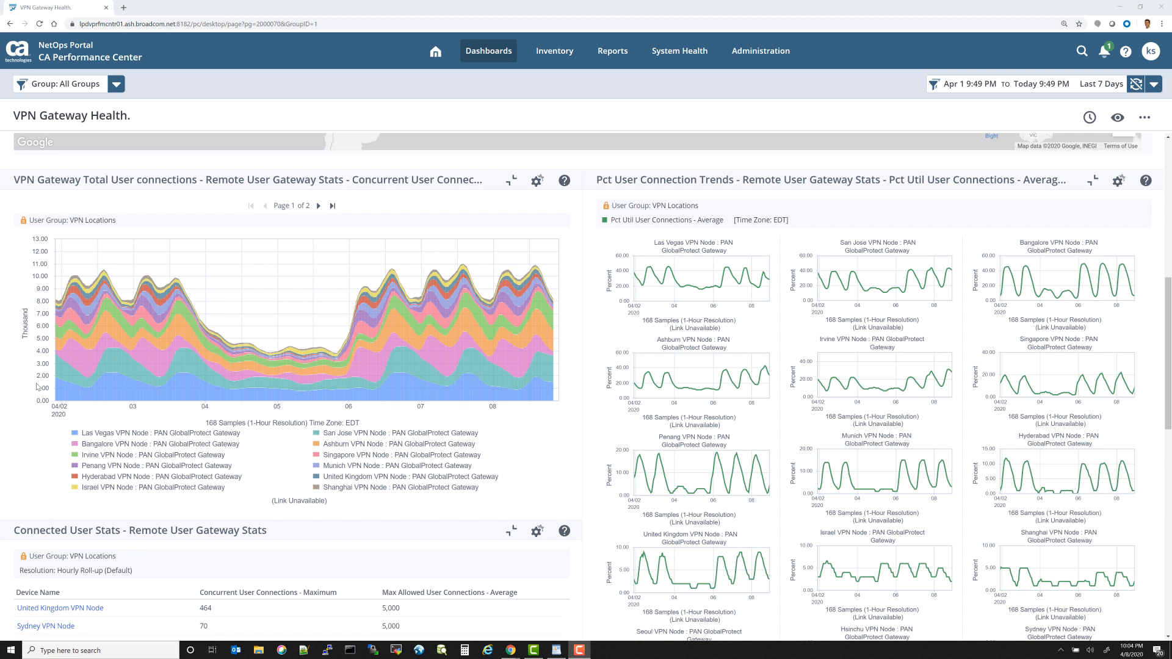
{"action": "scroll", "coordinate": [37, 387], "scroll_direction": "down", "scroll_amount": 1}
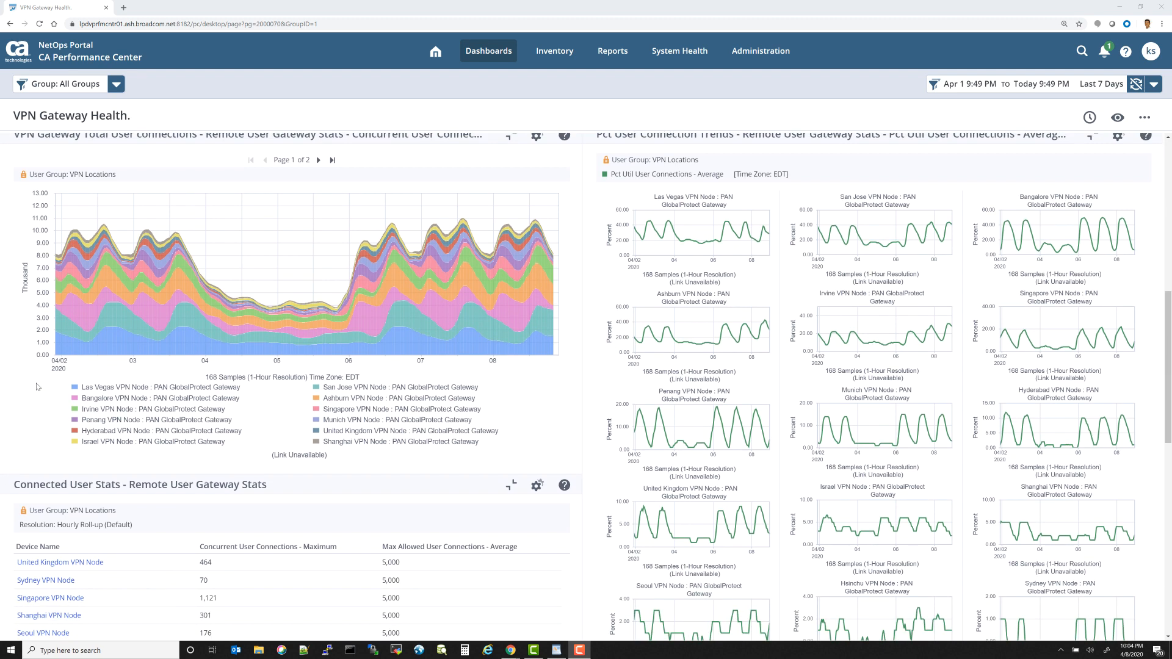
{"action": "scroll", "coordinate": [37, 387], "scroll_direction": "down", "scroll_amount": 1}
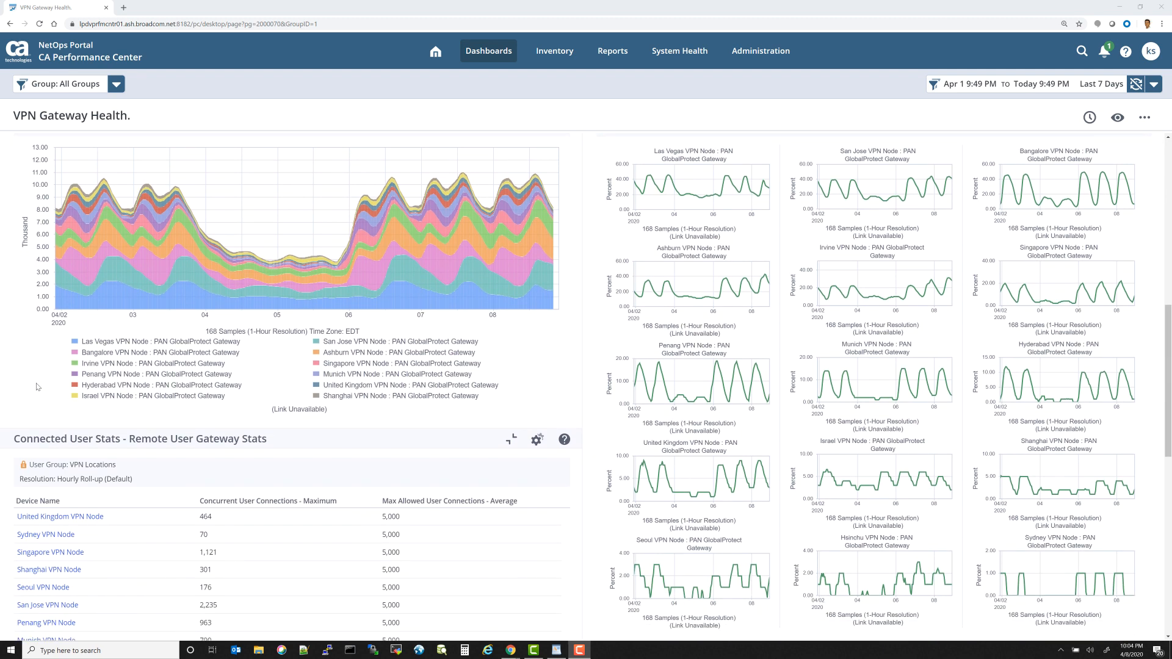
{"action": "scroll", "coordinate": [37, 386], "scroll_direction": "down", "scroll_amount": 2}
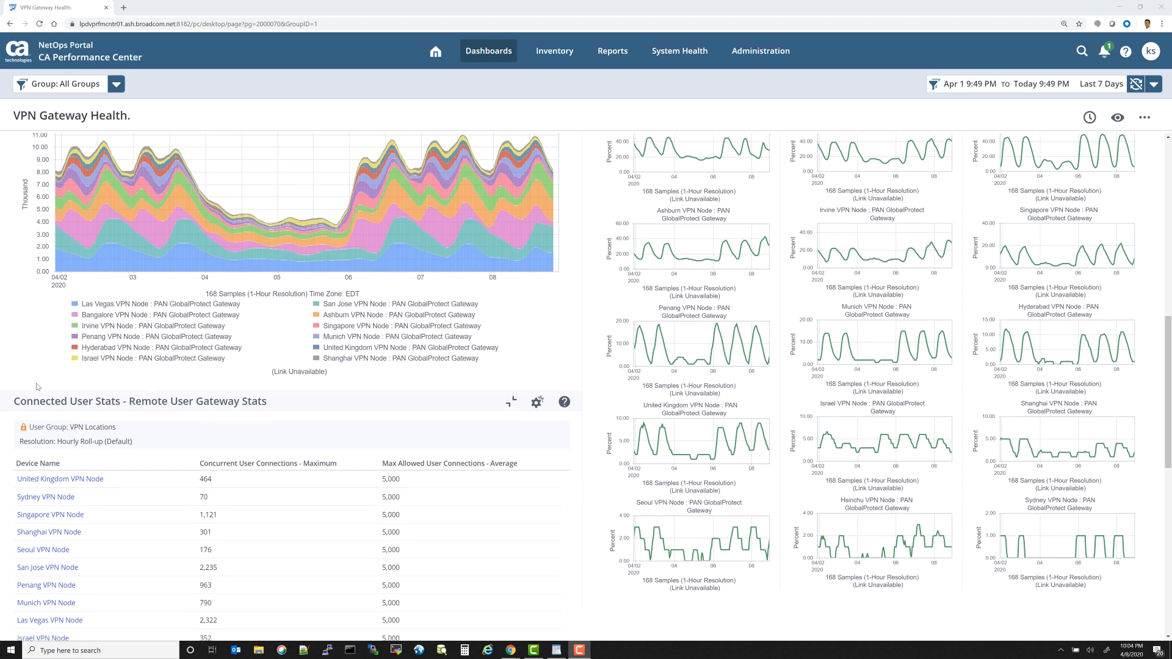
{"action": "scroll", "coordinate": [37, 386], "scroll_direction": "down", "scroll_amount": 2}
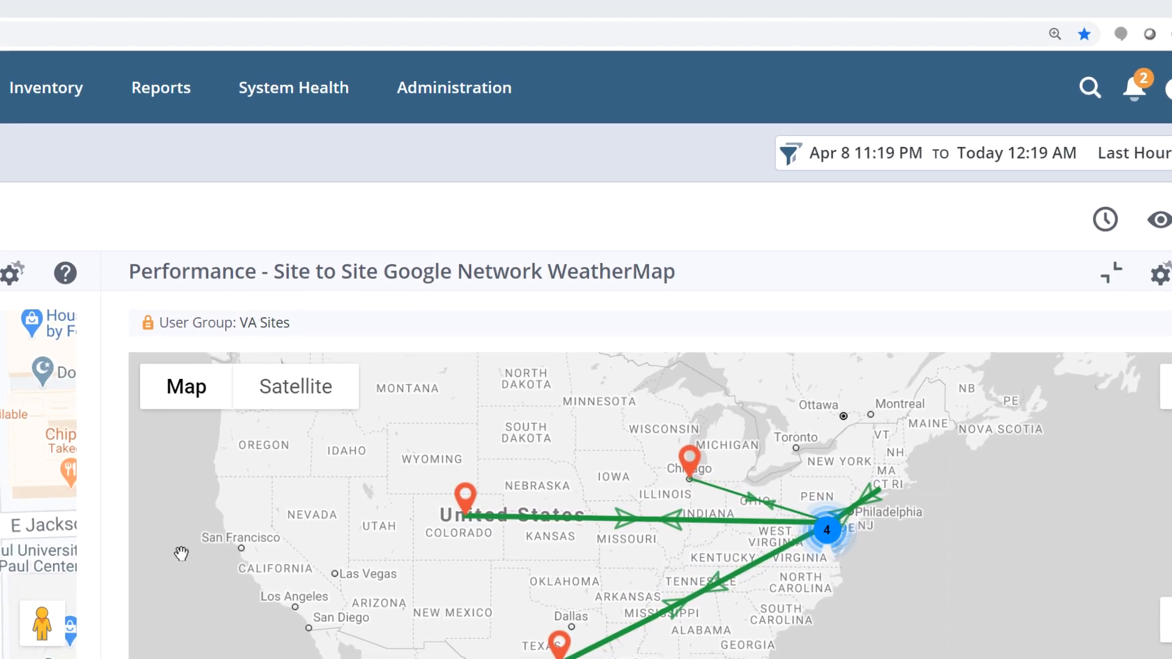
Step: Create a new discovery profile named VPN Gateways with hosts 10.84.200.118, 10.84.200.119 and 10.84.200.120
{"action": "mouse_move", "coordinate": [450, 86]}
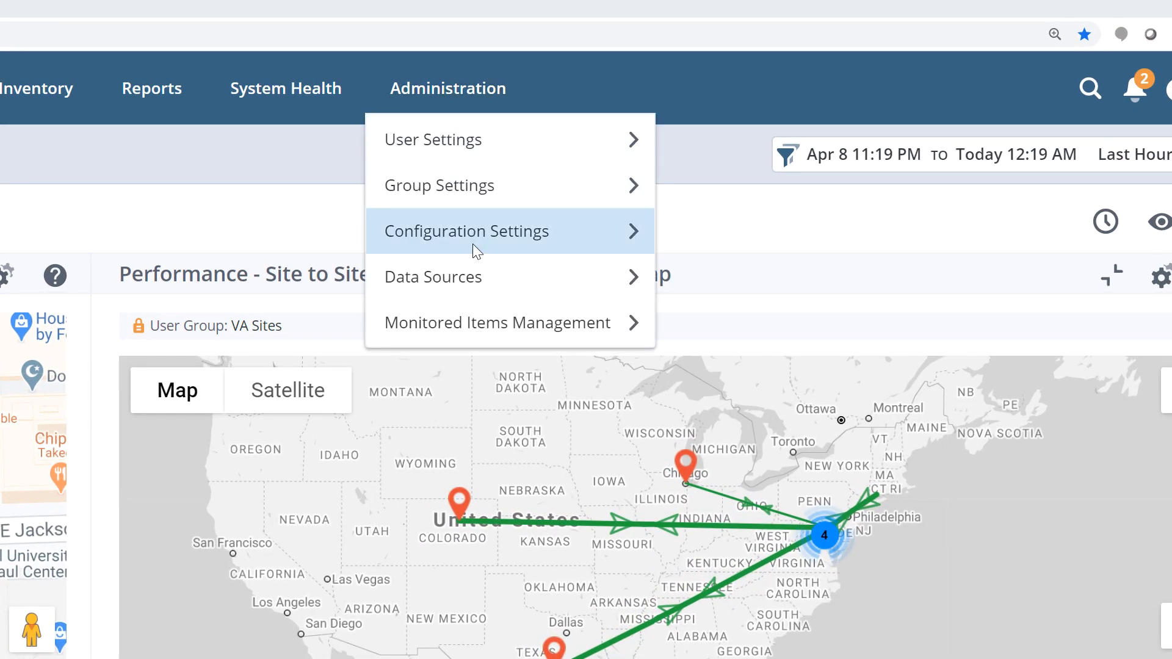
{"action": "mouse_move", "coordinate": [468, 332]}
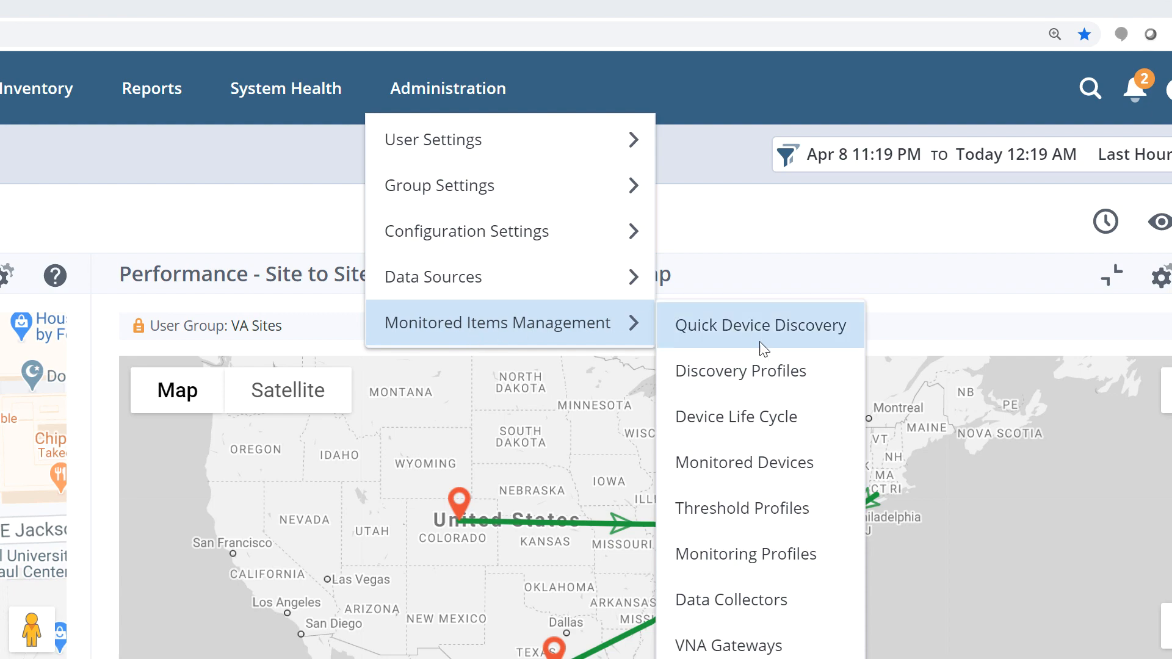
{"action": "left_click", "coordinate": [788, 373]}
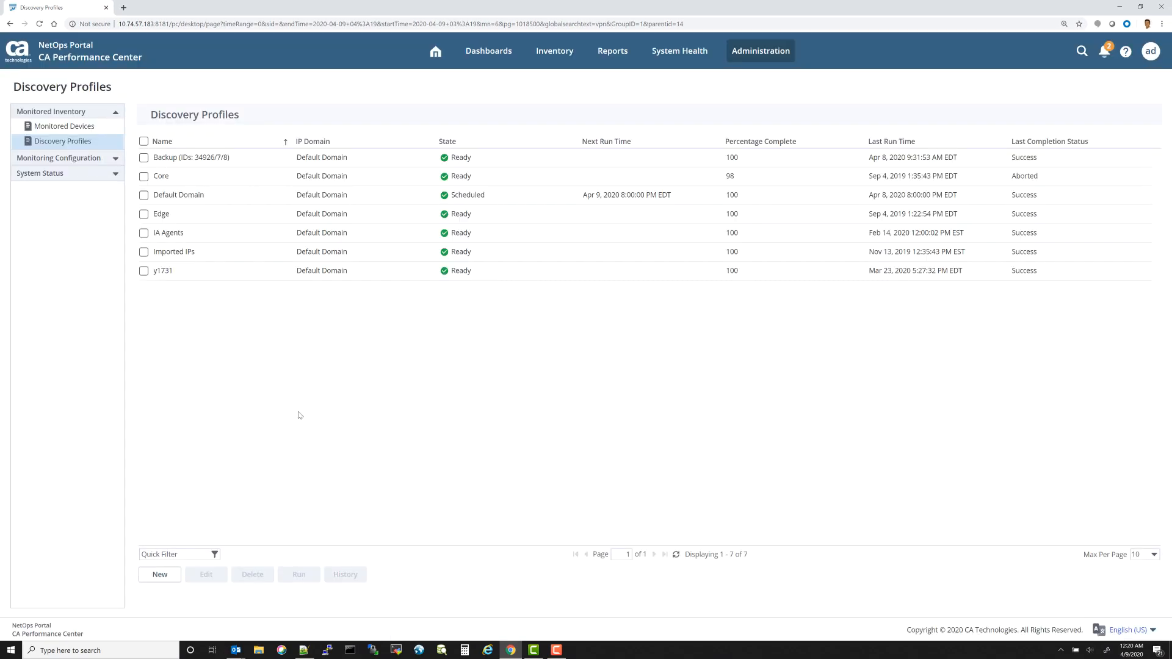
{"action": "left_click", "coordinate": [160, 575]}
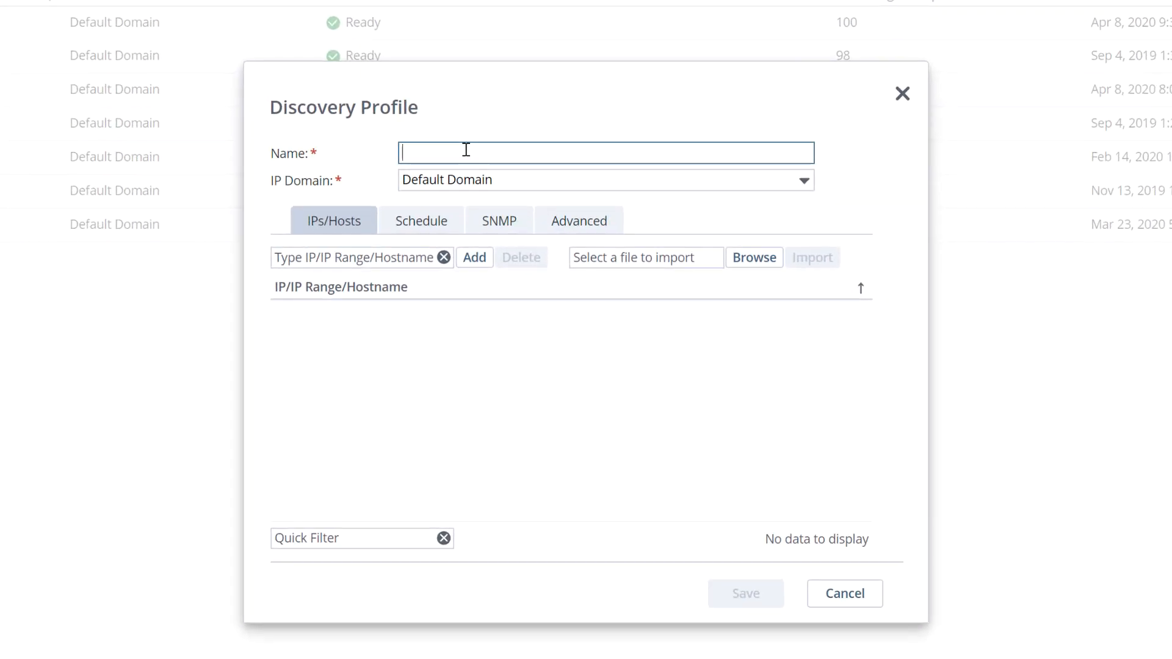
{"action": "type", "text": "VPN Ga"}
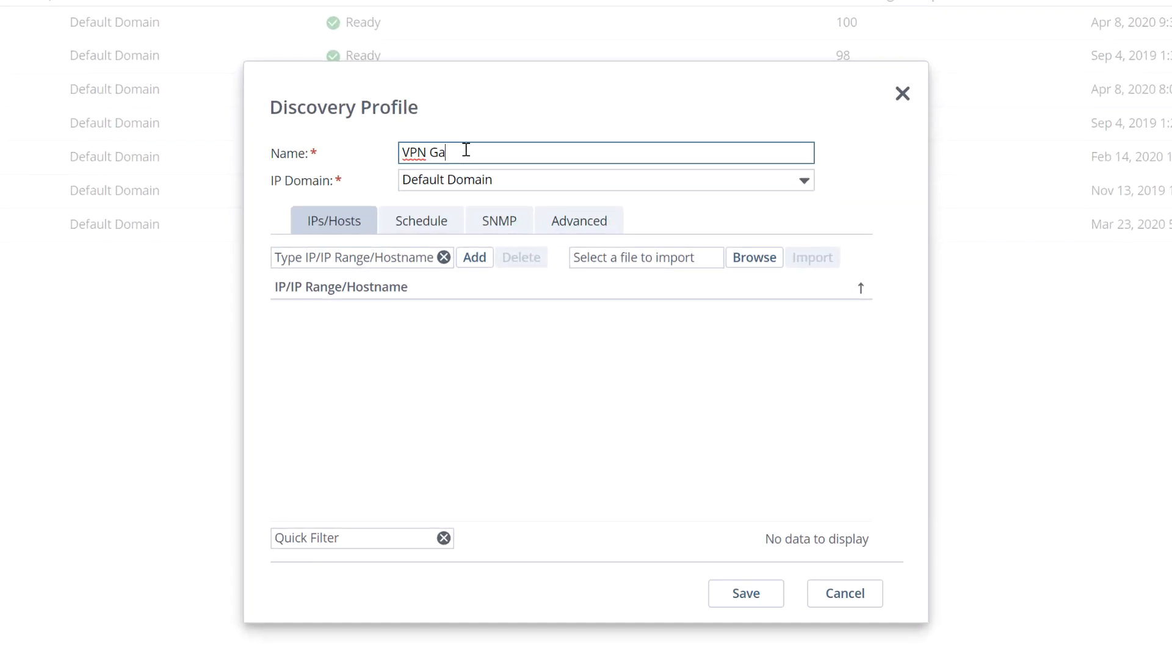
{"action": "type", "text": "teways"}
{"action": "left_click", "coordinate": [362, 256]}
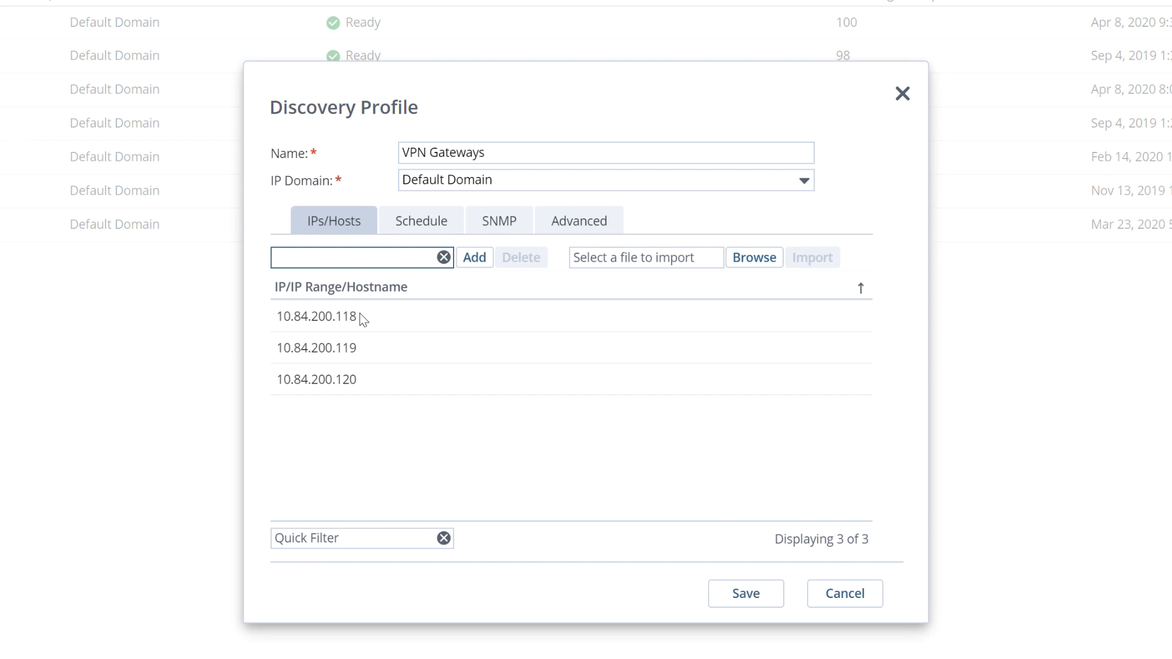
Step: Review the profile's Schedule, SNMP and Advanced settings, then save the VPN Gateways discovery profile
{"action": "left_click", "coordinate": [416, 226]}
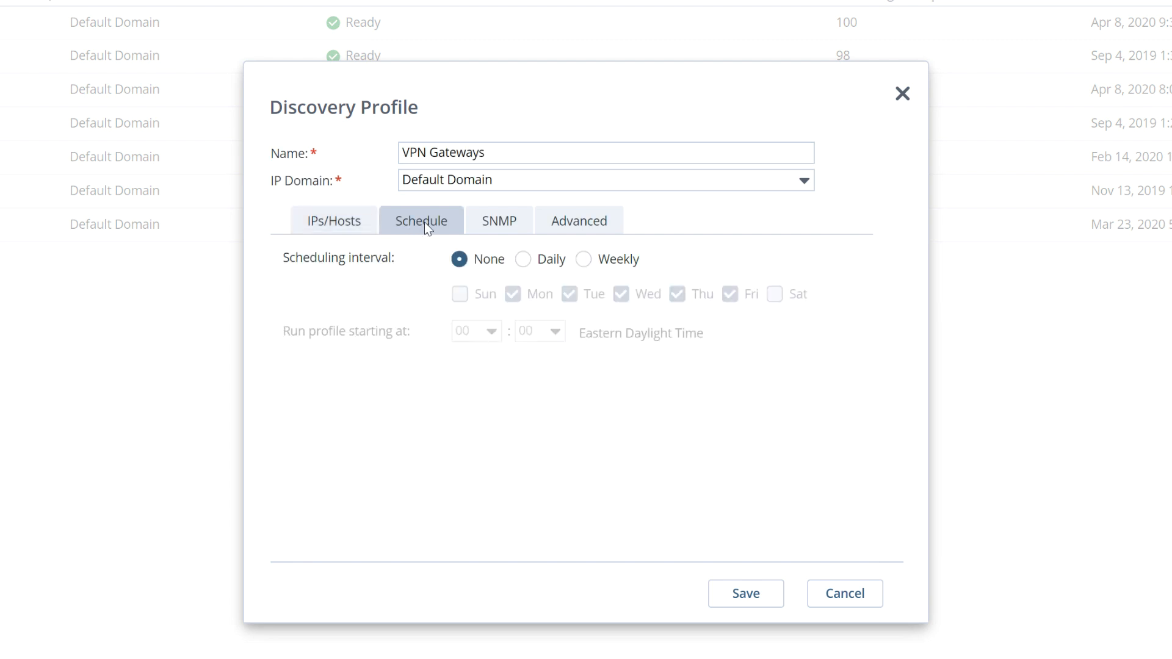
{"action": "left_click", "coordinate": [490, 219]}
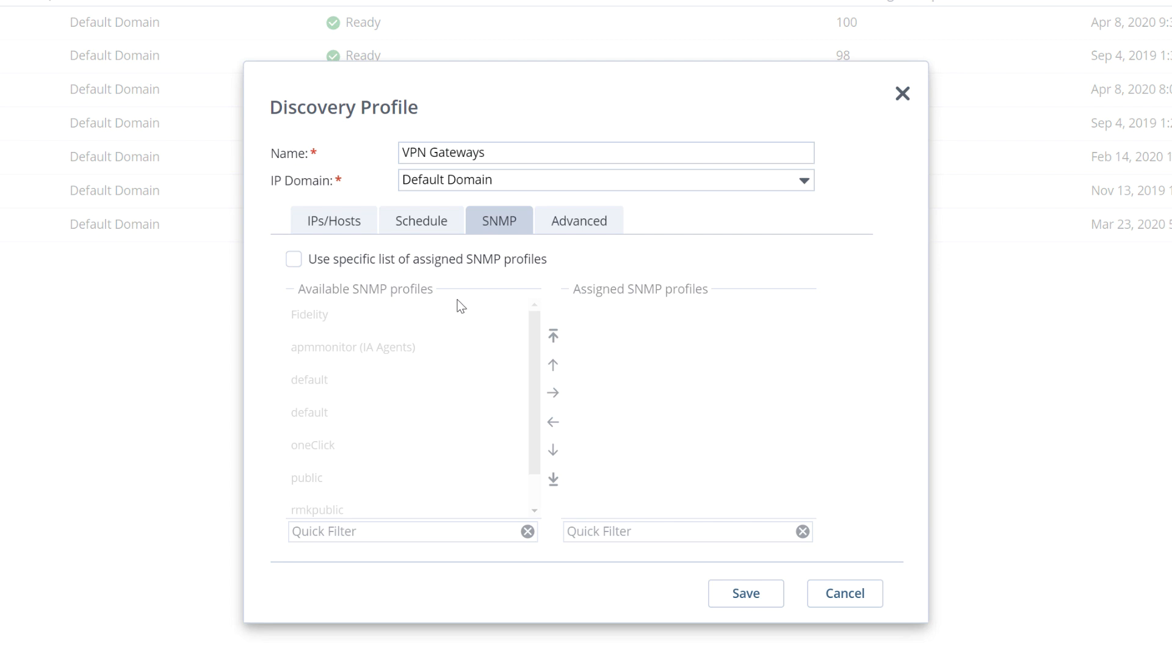
{"action": "left_click", "coordinate": [581, 228]}
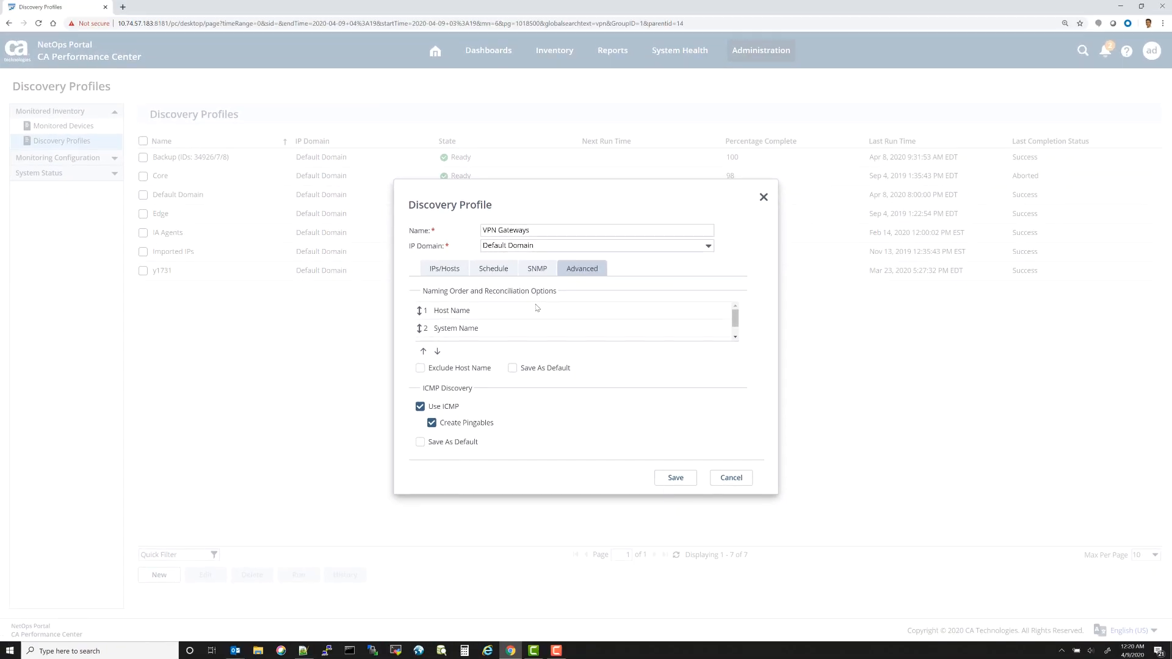
{"action": "left_click", "coordinate": [445, 269]}
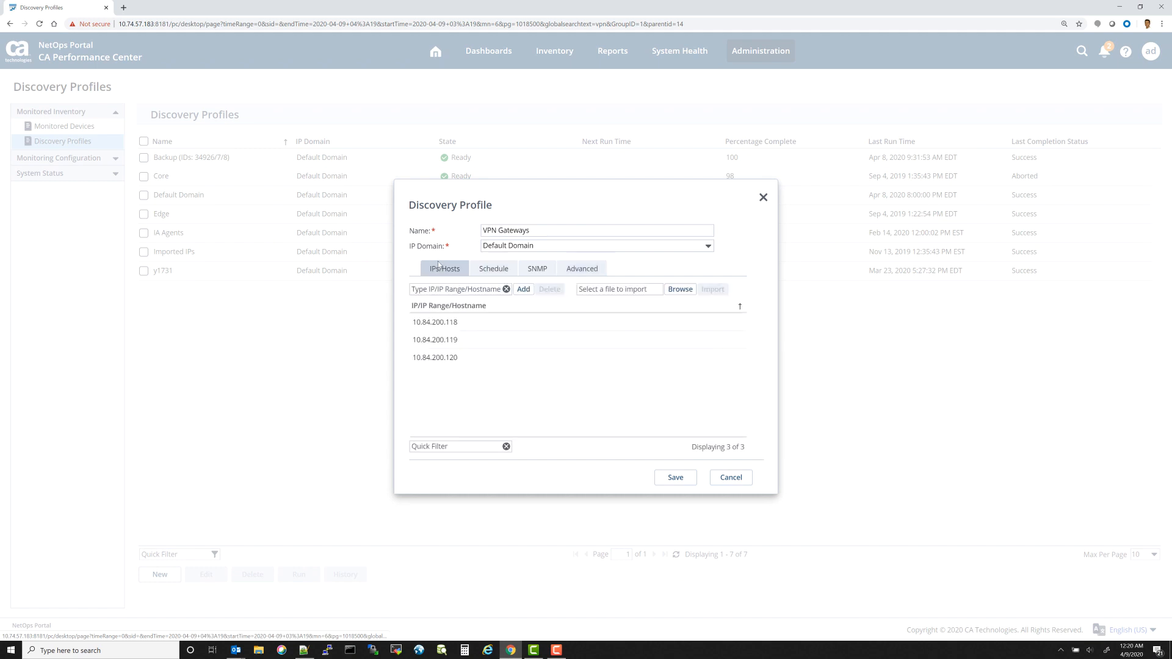
{"action": "left_click", "coordinate": [673, 477]}
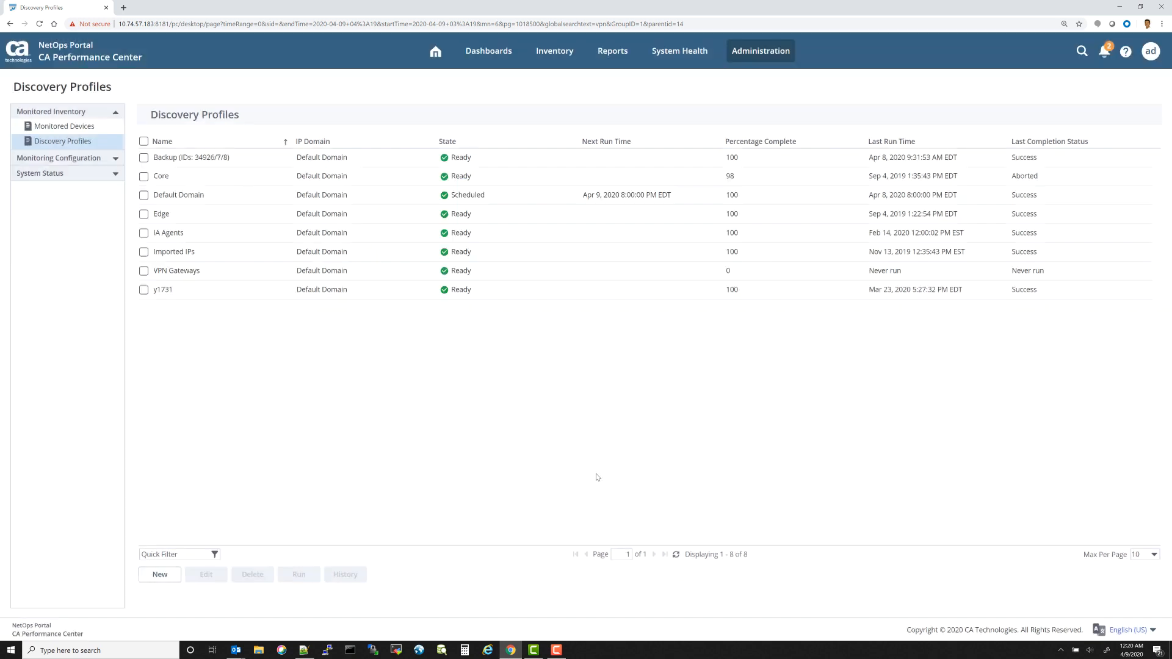
Step: Run the VPN Gateways discovery profile
{"action": "left_click", "coordinate": [144, 270]}
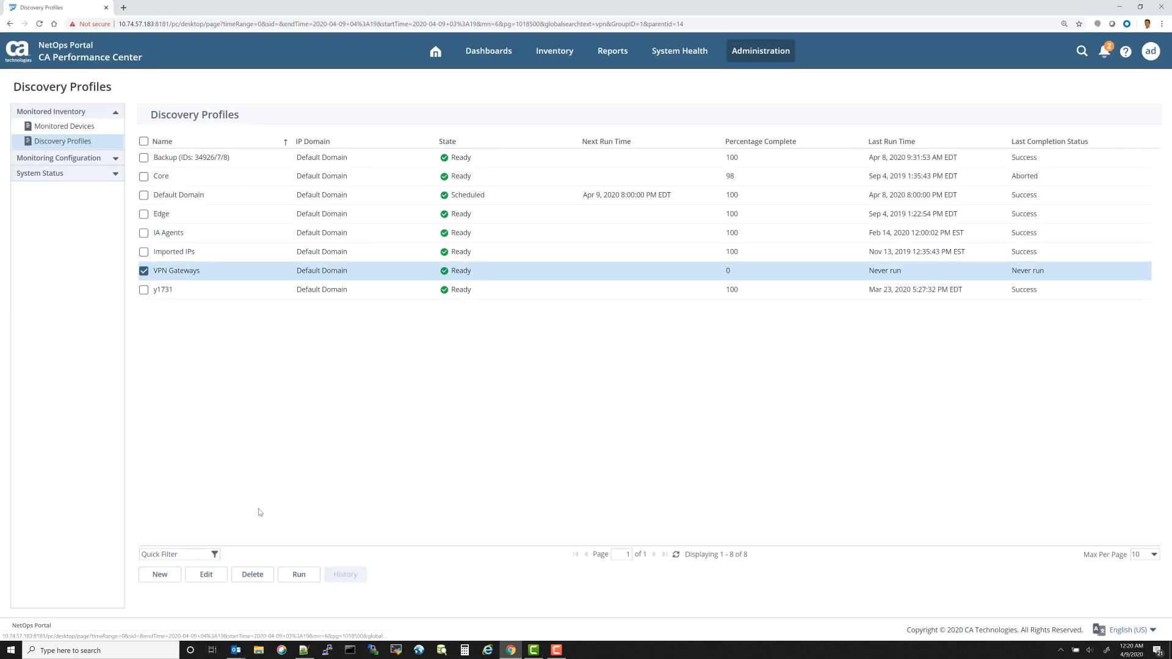
{"action": "left_click", "coordinate": [296, 576]}
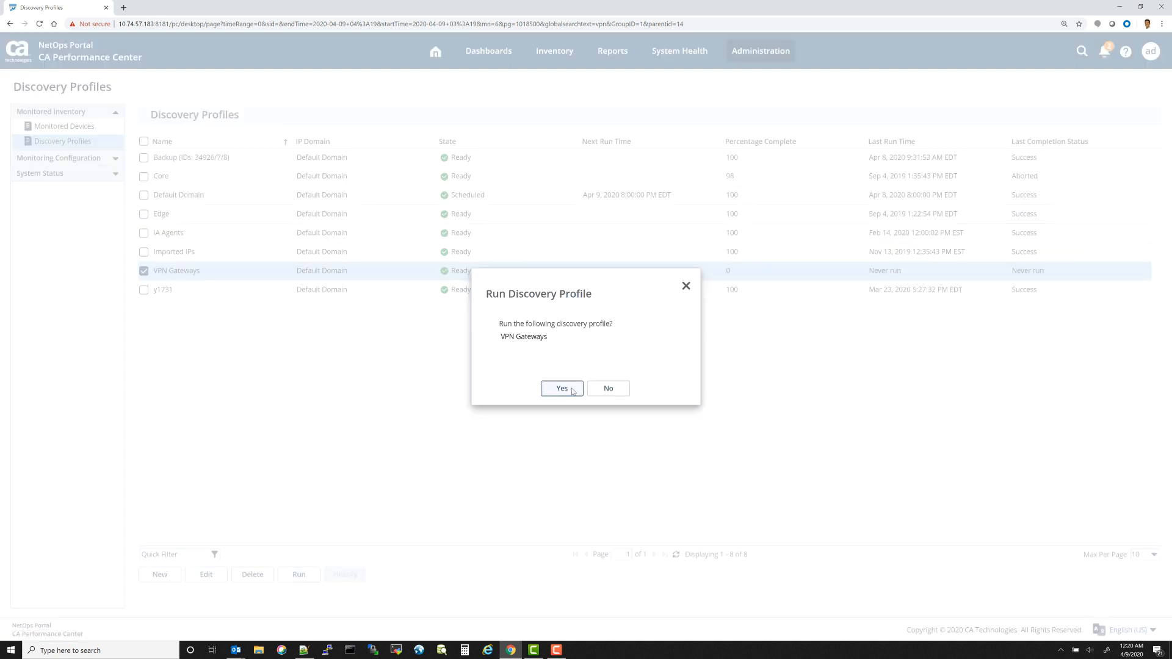
{"action": "left_click", "coordinate": [573, 391]}
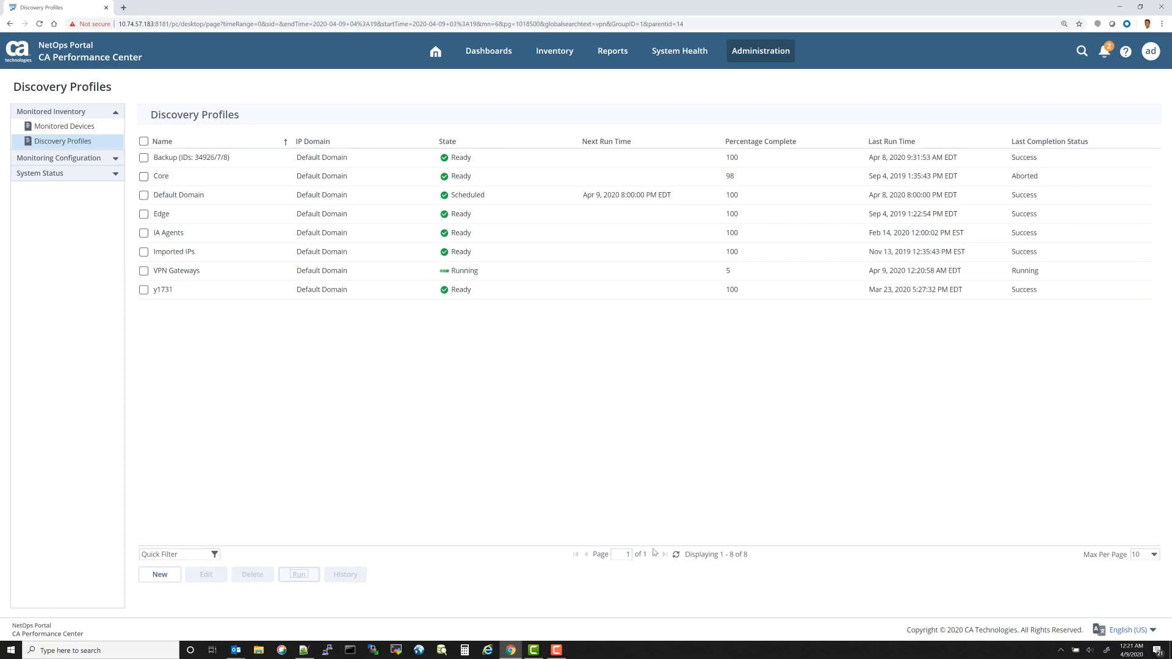
Step: Refresh the profile list and open the VPN Gateways discovery history to review its summary and discovered devices
{"action": "left_click", "coordinate": [676, 556]}
{"action": "left_click", "coordinate": [144, 271]}
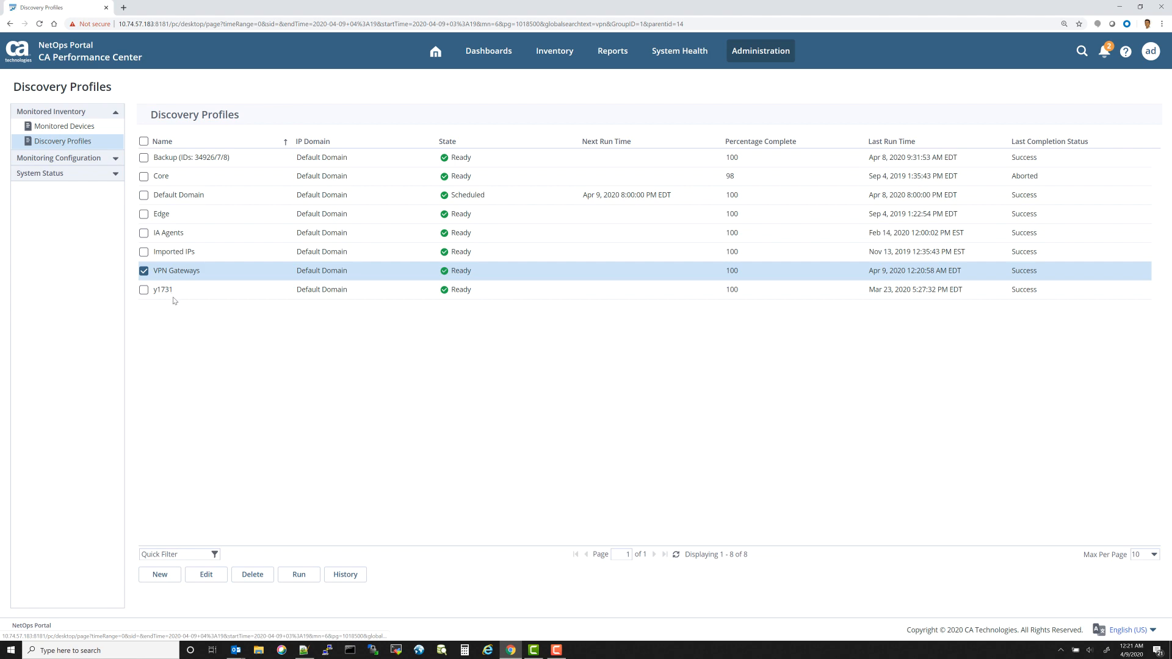
{"action": "left_click", "coordinate": [345, 574]}
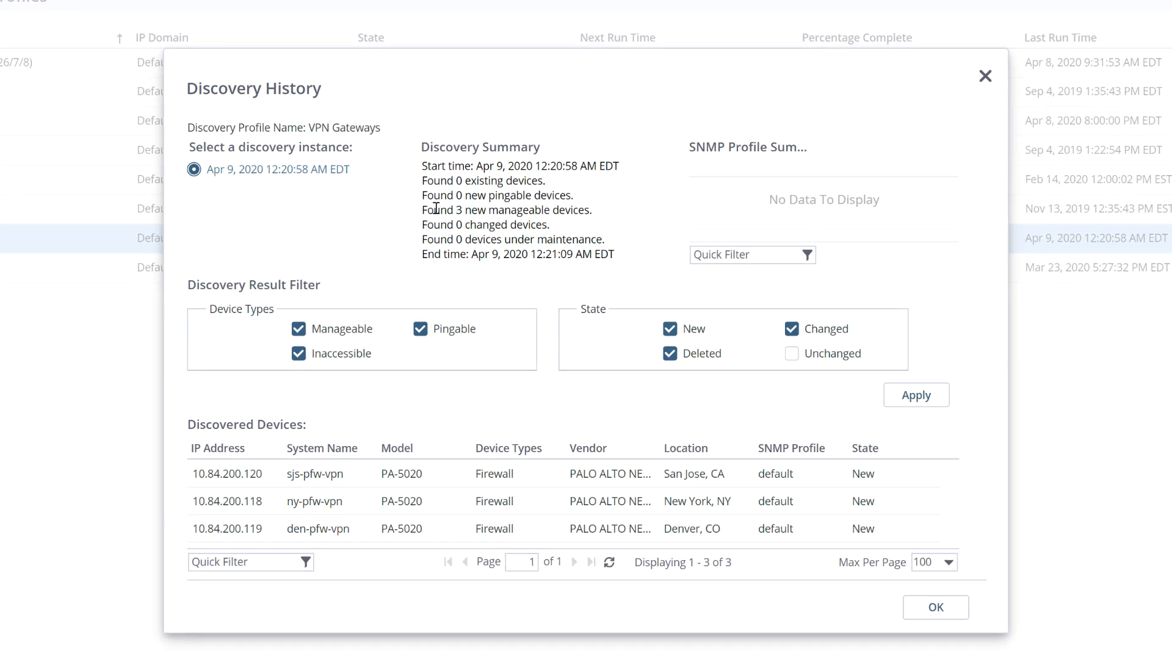
{"action": "left_click_drag", "start_coordinate": [421, 210], "coordinate": [597, 211]}
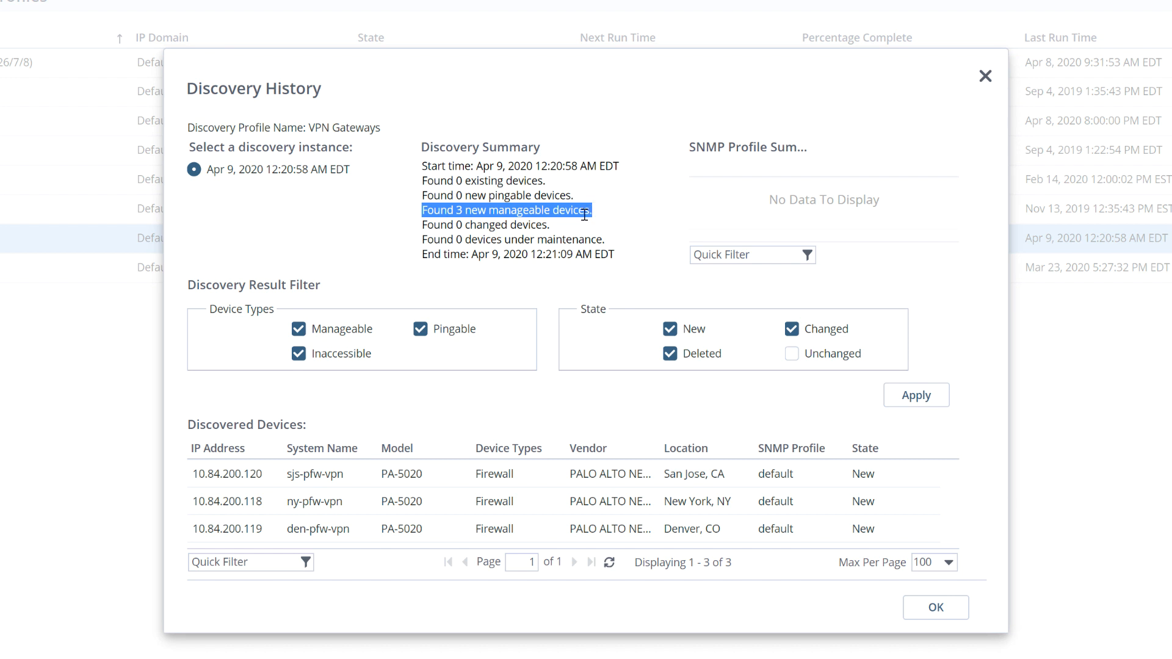
{"action": "left_click_drag", "start_coordinate": [421, 166], "coordinate": [613, 166]}
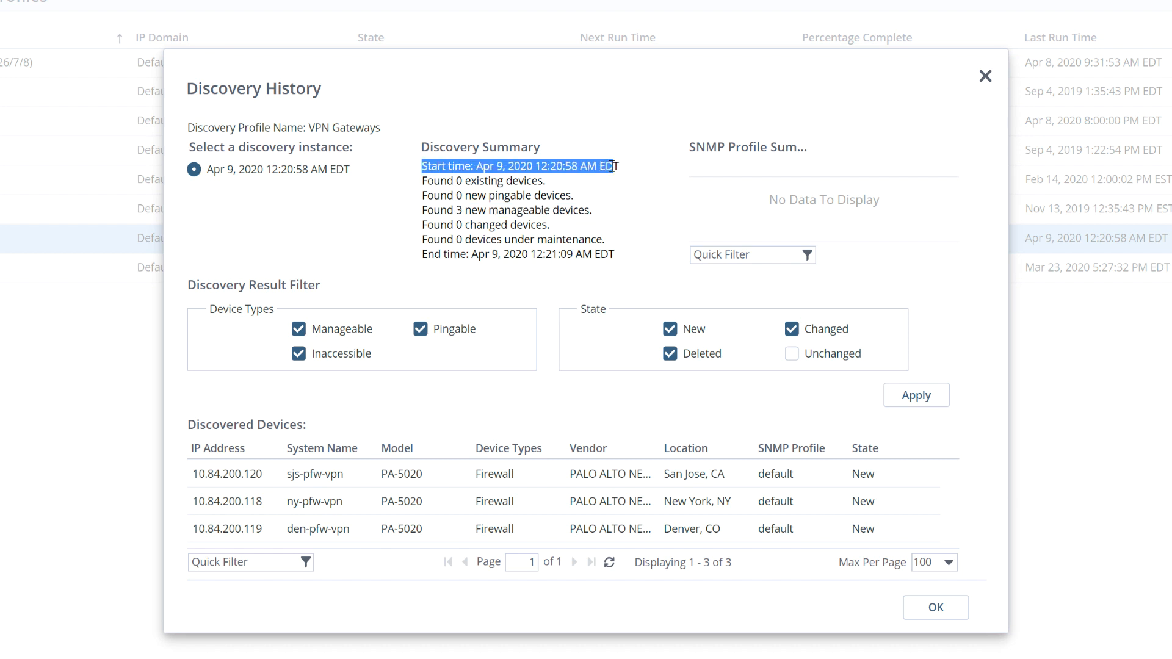
{"action": "left_click_drag", "start_coordinate": [423, 255], "coordinate": [617, 255]}
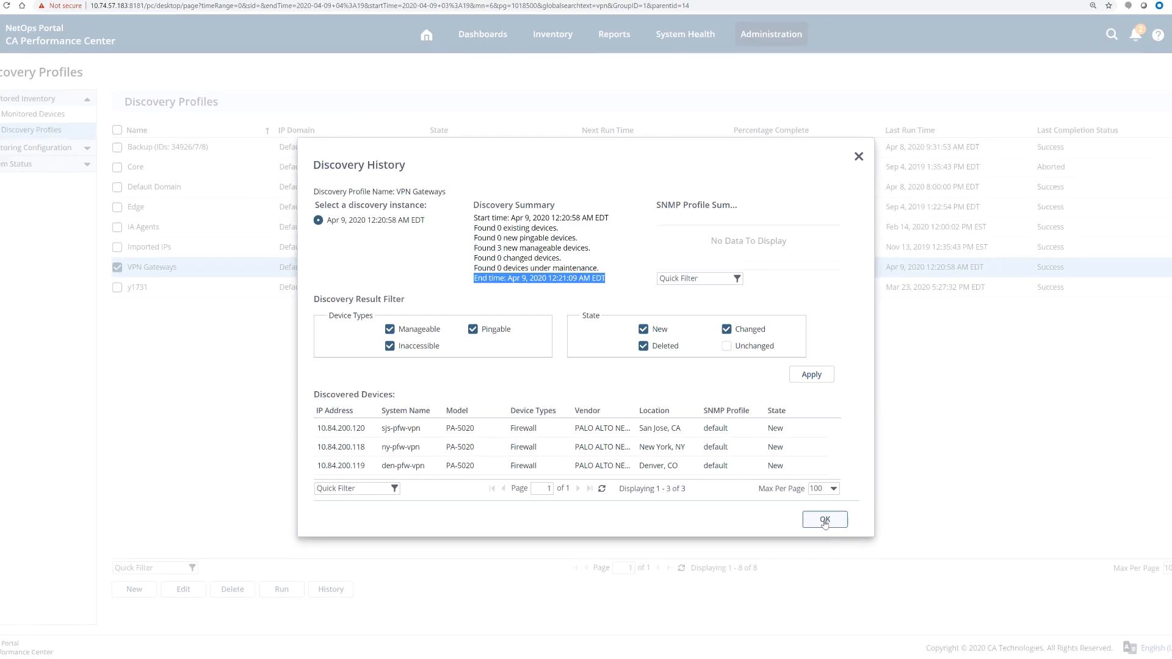
{"action": "left_click", "coordinate": [824, 519]}
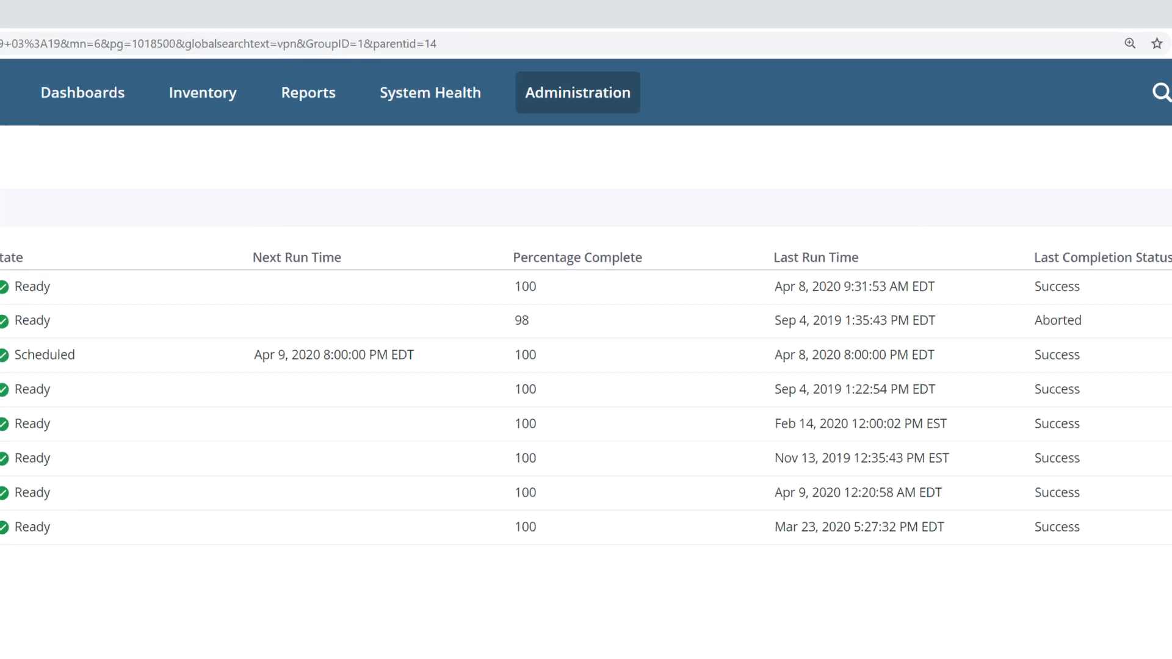
Step: Add a new group named VPN Gateways under Collections in Group Settings
{"action": "left_click", "coordinate": [539, 102]}
{"action": "mouse_move", "coordinate": [537, 201]}
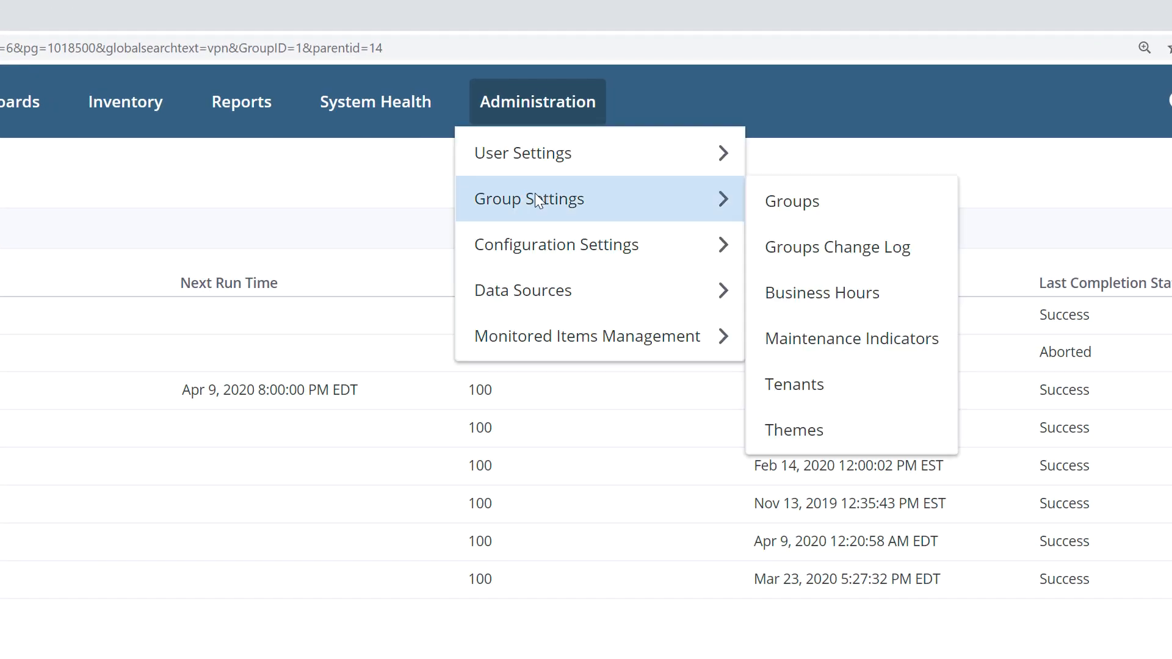
{"action": "left_click", "coordinate": [837, 201]}
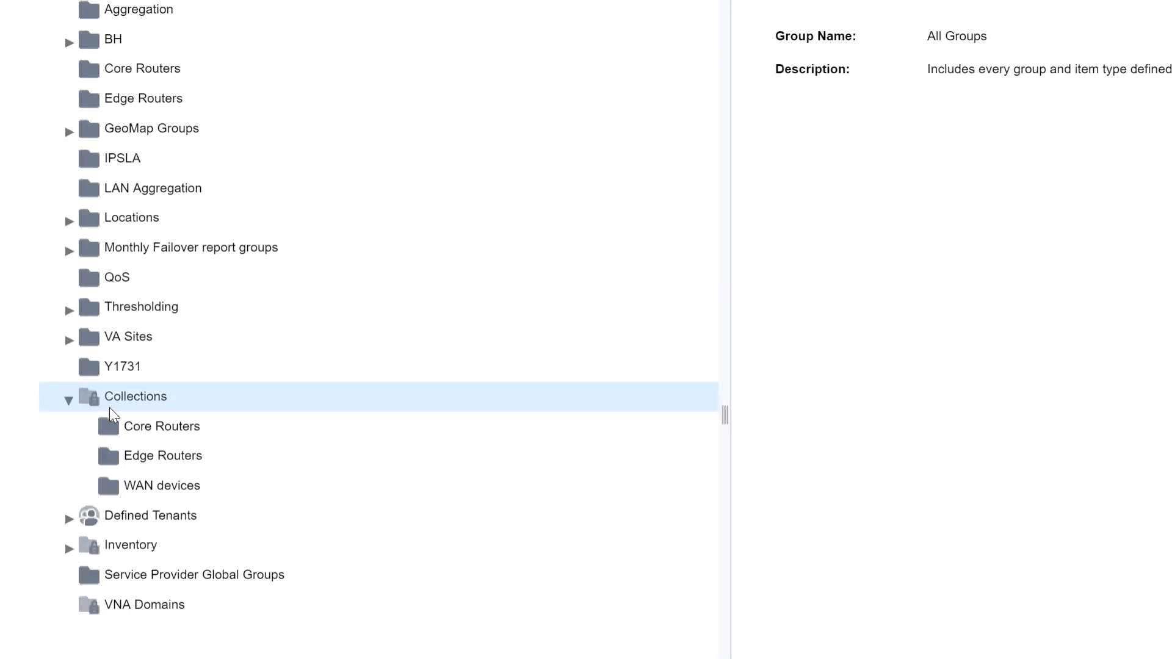
{"action": "left_click", "coordinate": [144, 394]}
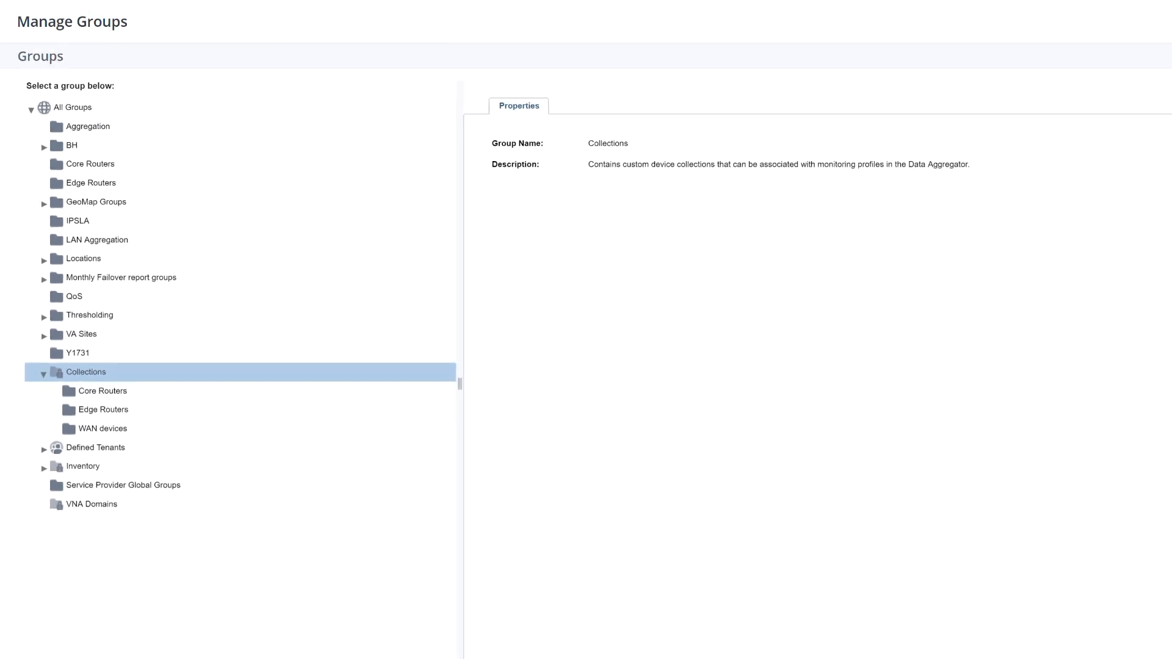
{"action": "left_click", "coordinate": [51, 600]}
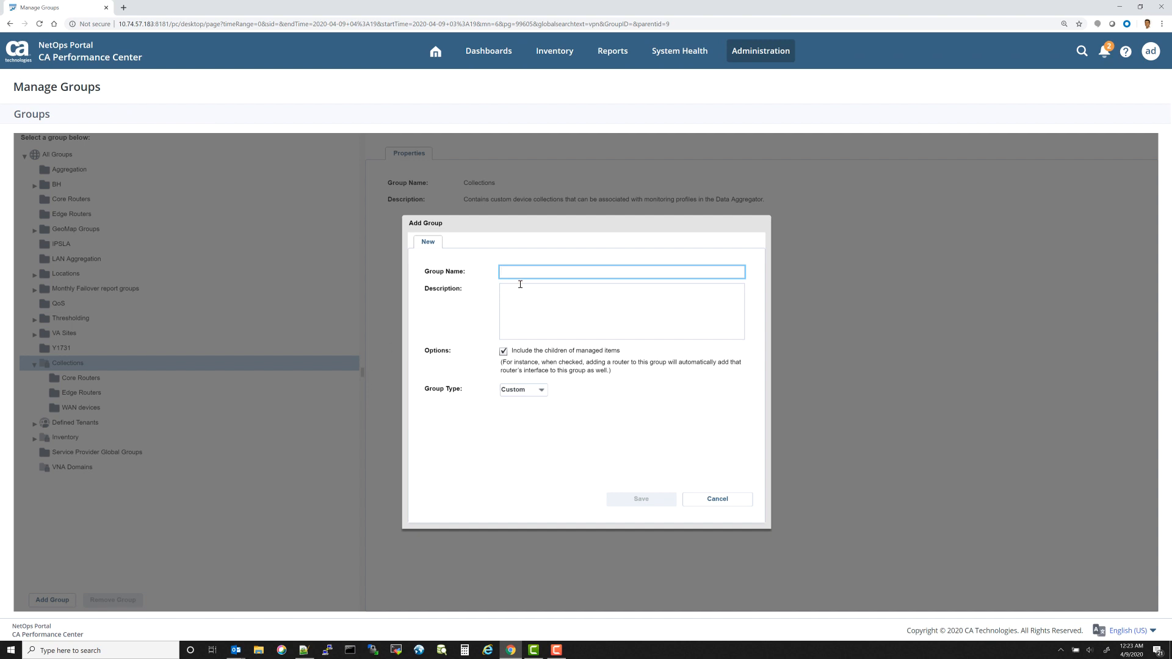
{"action": "type", "text": "VPN Gatew"}
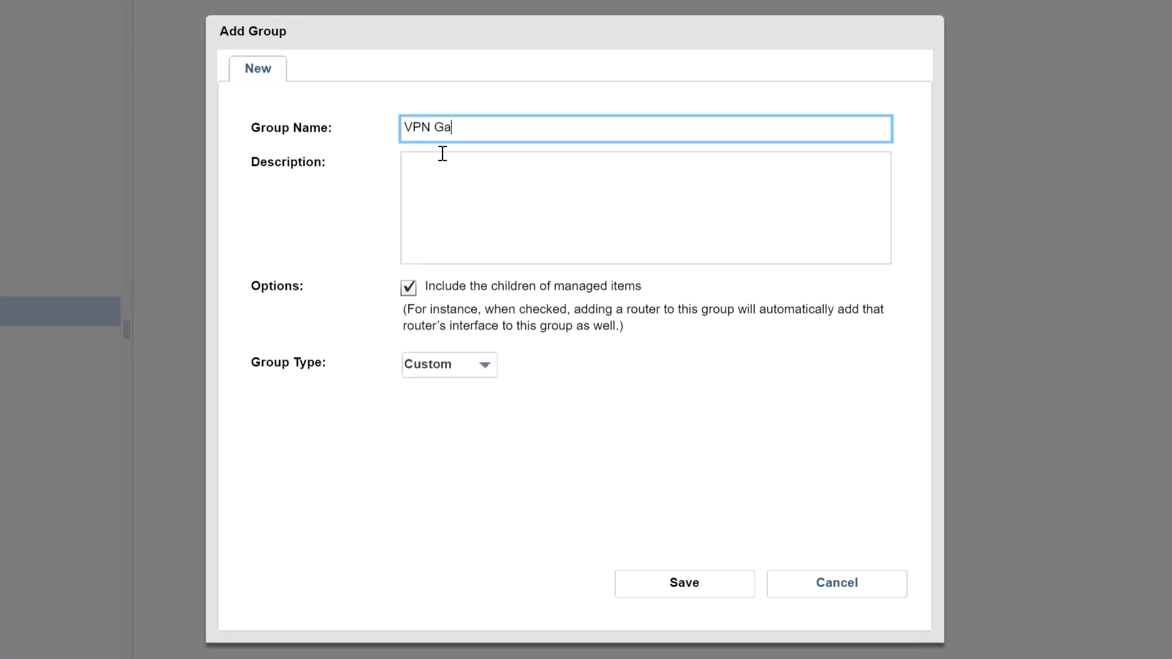
{"action": "type", "text": "ays"}
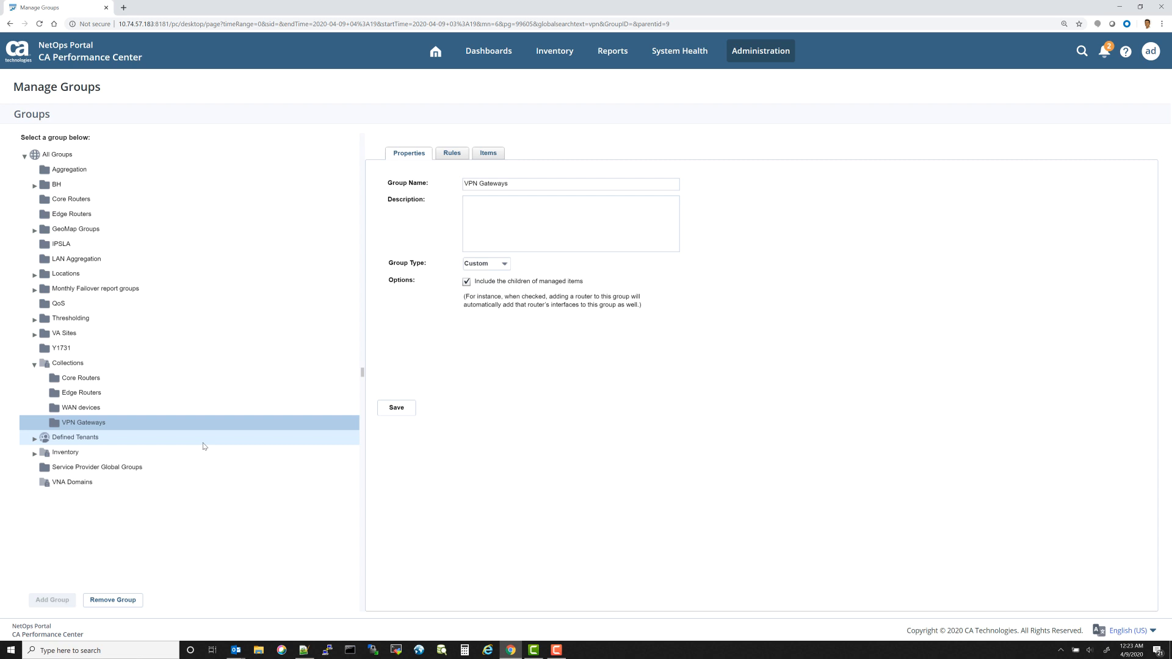
Step: Start a new rule on the VPN Gateways group that adds Devices
{"action": "left_click", "coordinate": [488, 153]}
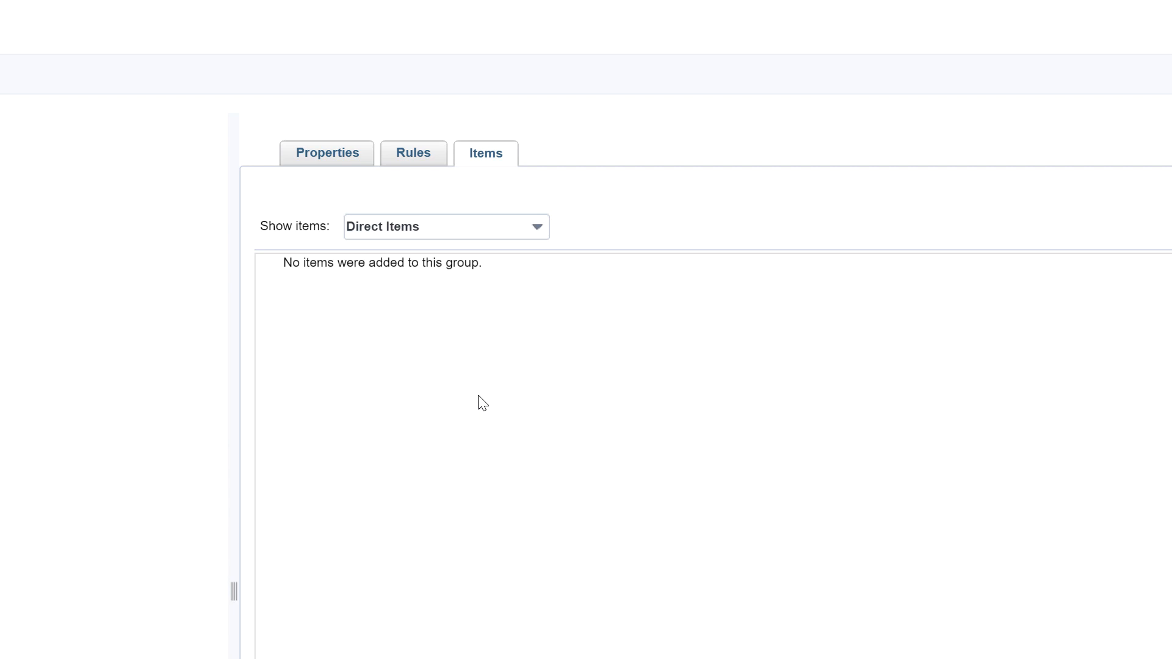
{"action": "left_click", "coordinate": [413, 160]}
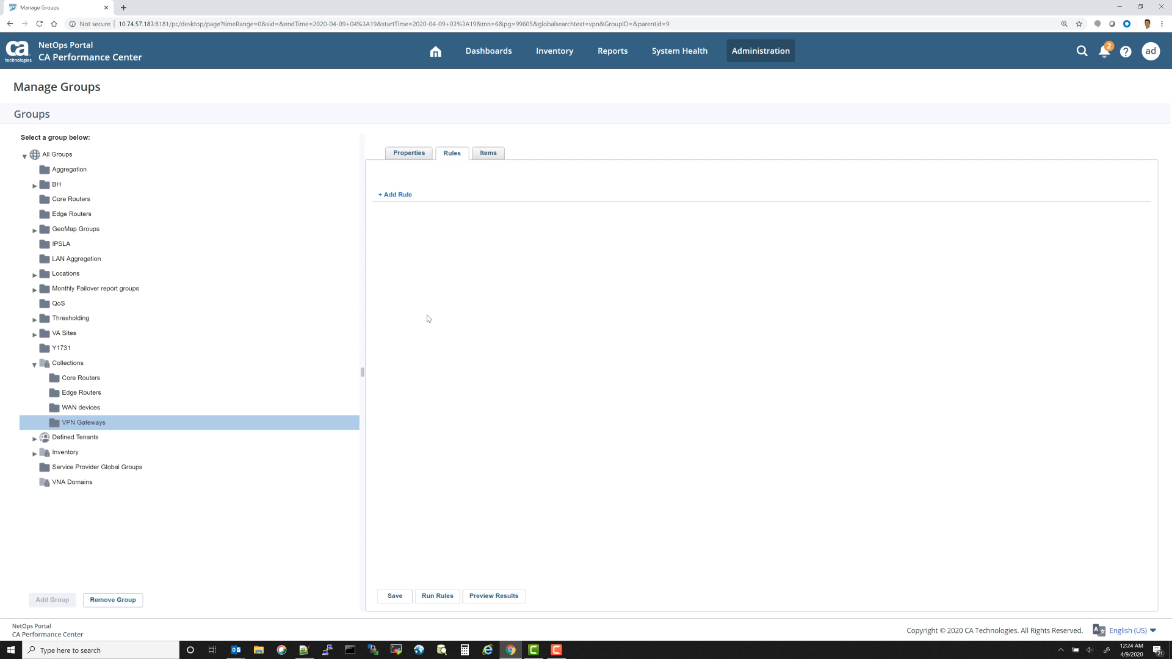
{"action": "left_click", "coordinate": [397, 194]}
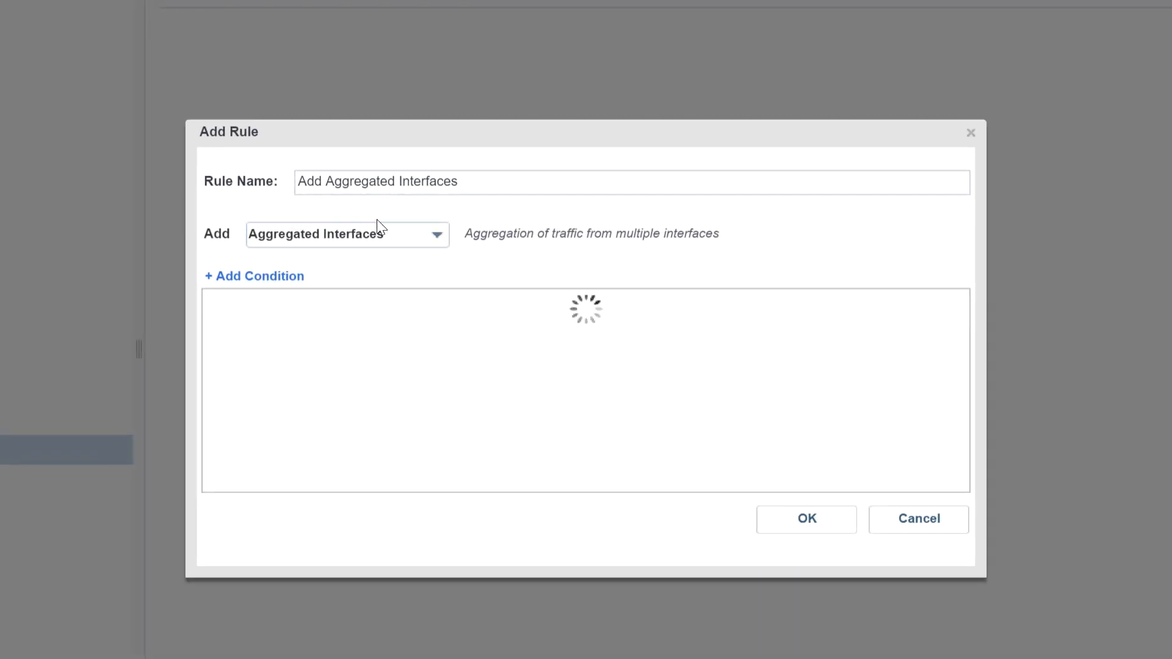
{"action": "left_click", "coordinate": [437, 230]}
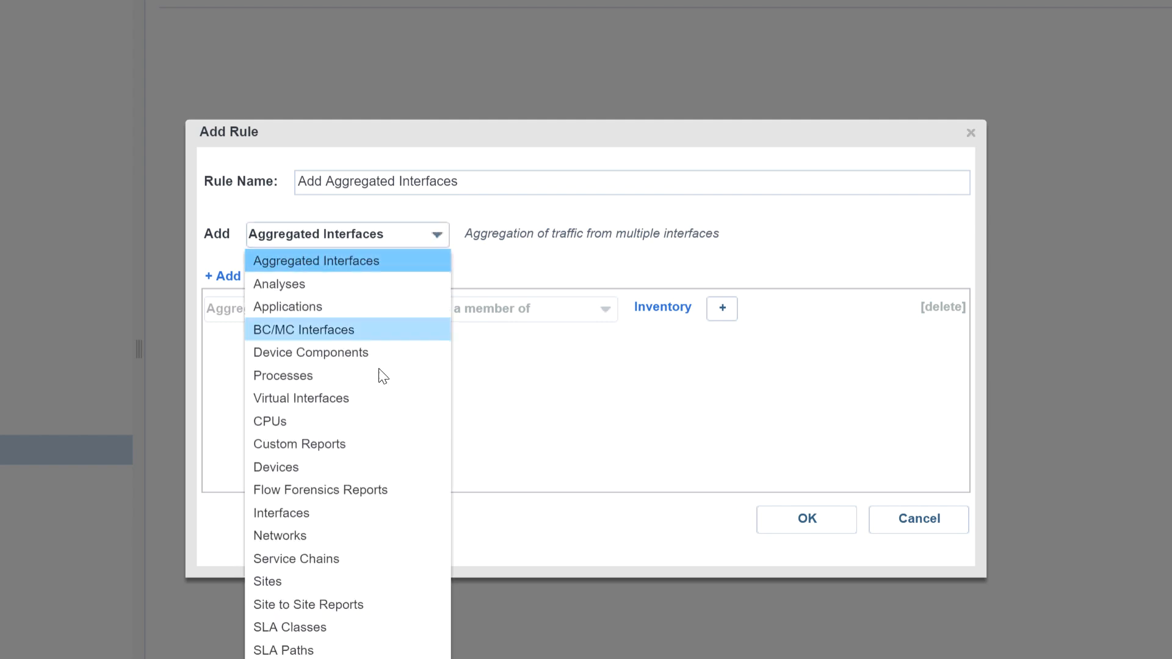
{"action": "left_click", "coordinate": [314, 472]}
{"action": "left_click", "coordinate": [497, 398]}
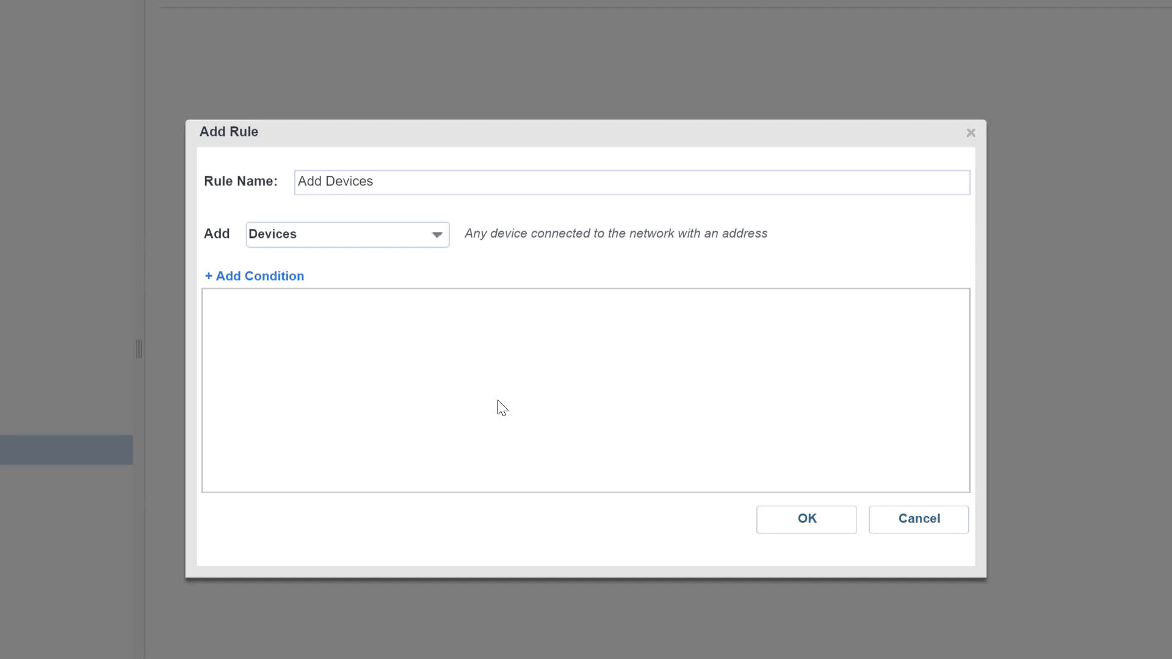
Step: Add a condition where Device Name is like -pfw-vpn and confirm the rule
{"action": "left_click", "coordinate": [267, 280]}
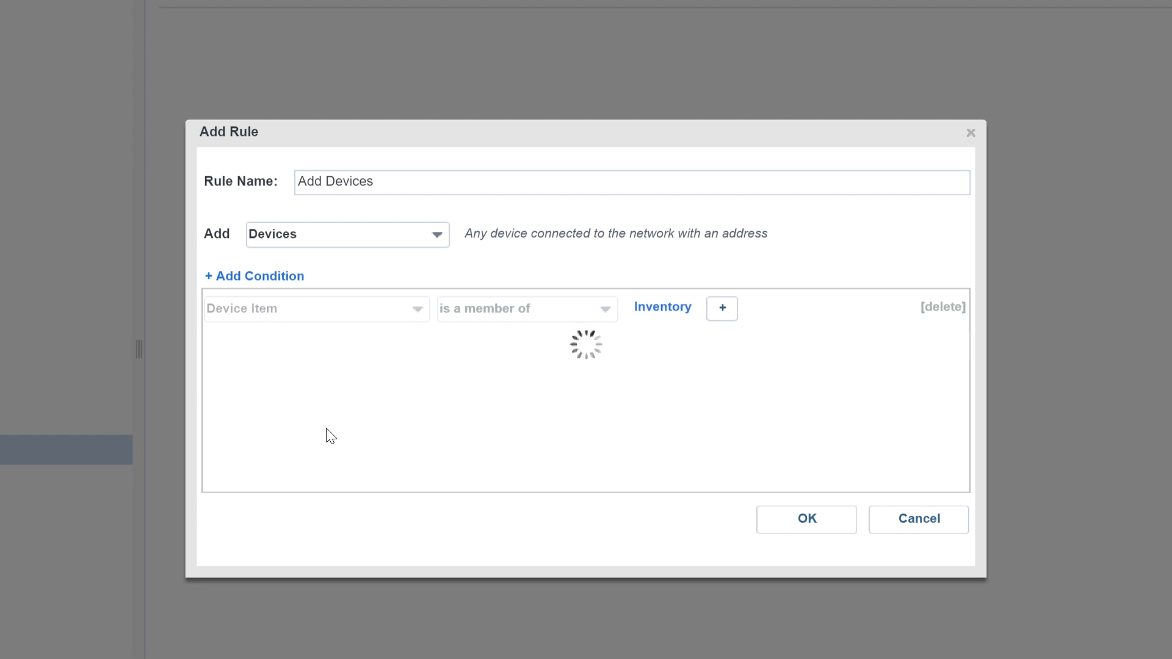
{"action": "left_click", "coordinate": [415, 345]}
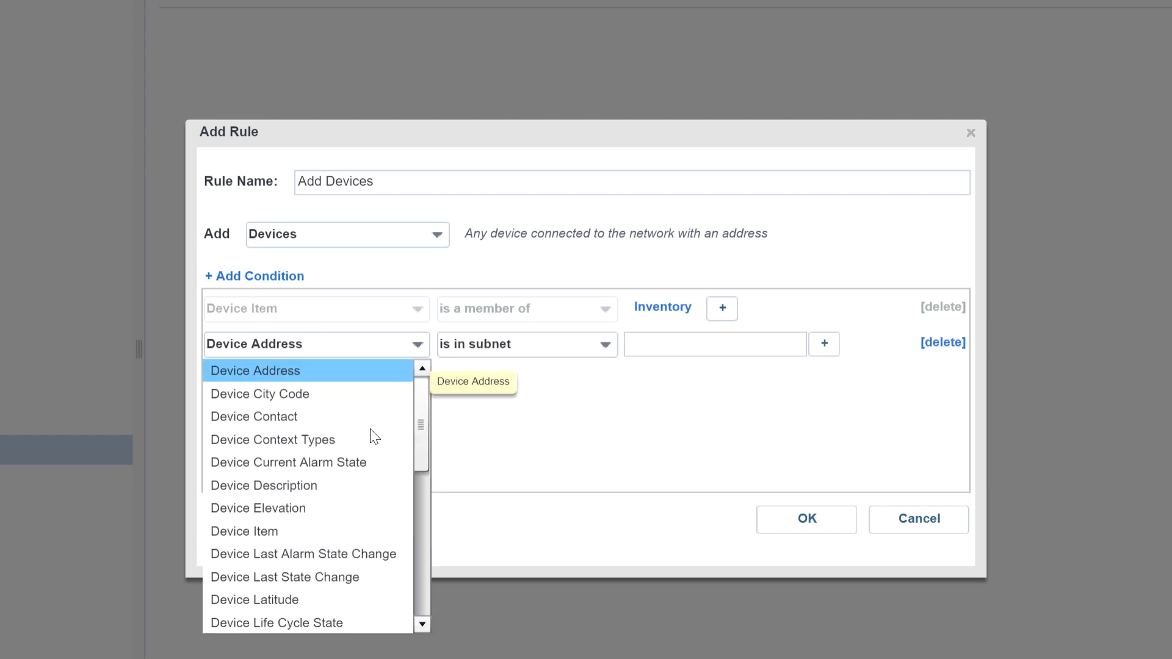
{"action": "scroll", "coordinate": [353, 488], "scroll_direction": "down", "scroll_amount": 1}
{"action": "scroll", "coordinate": [350, 488], "scroll_direction": "down", "scroll_amount": 1}
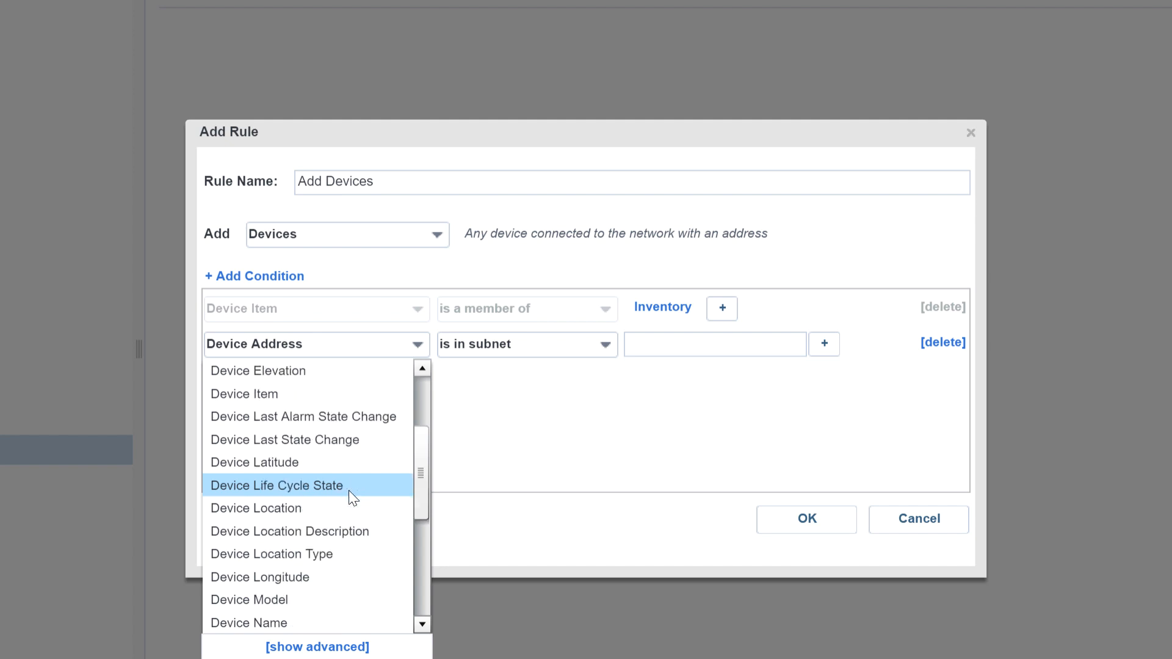
{"action": "left_click", "coordinate": [303, 621]}
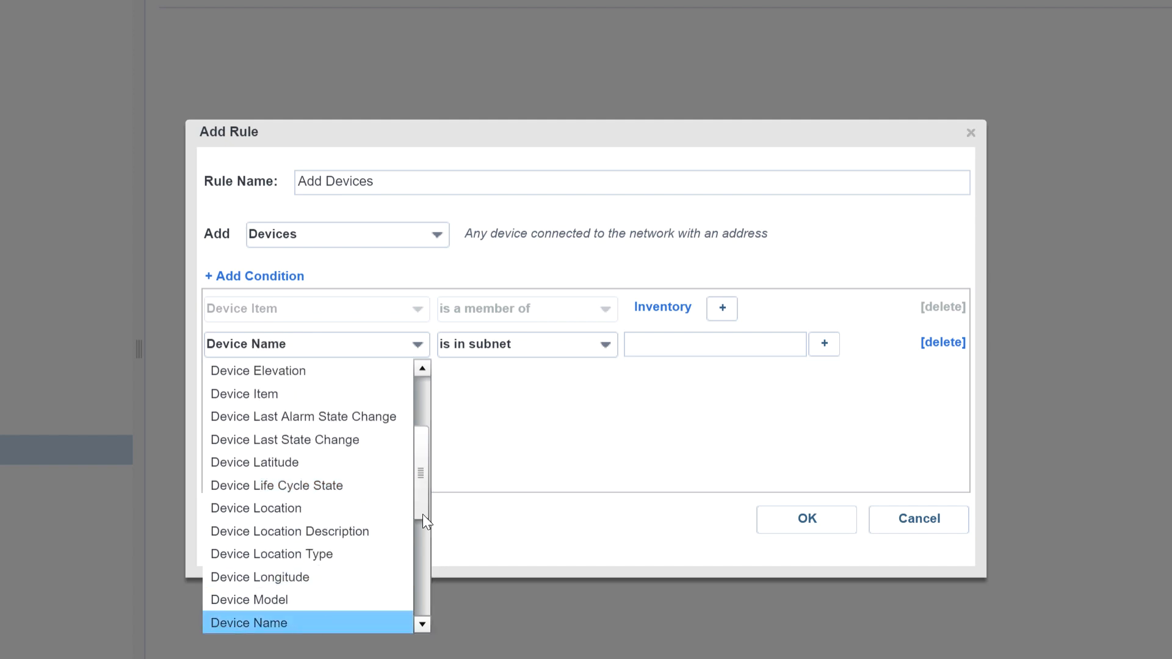
{"action": "left_click", "coordinate": [598, 345]}
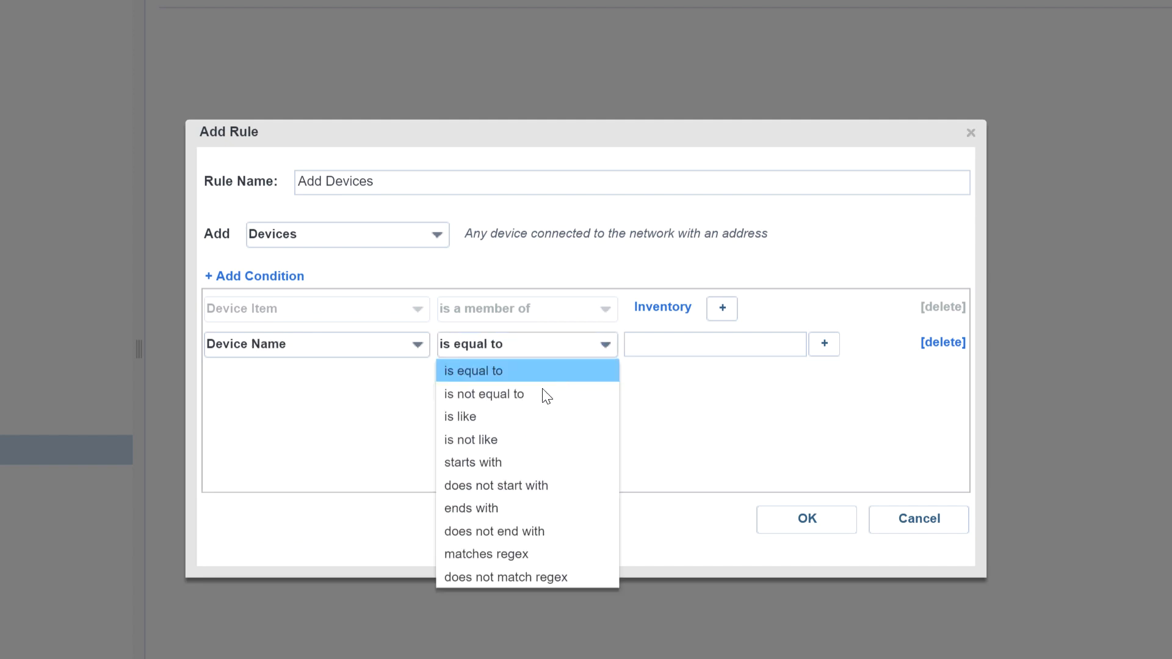
{"action": "left_click", "coordinate": [508, 417]}
{"action": "left_click", "coordinate": [690, 340]}
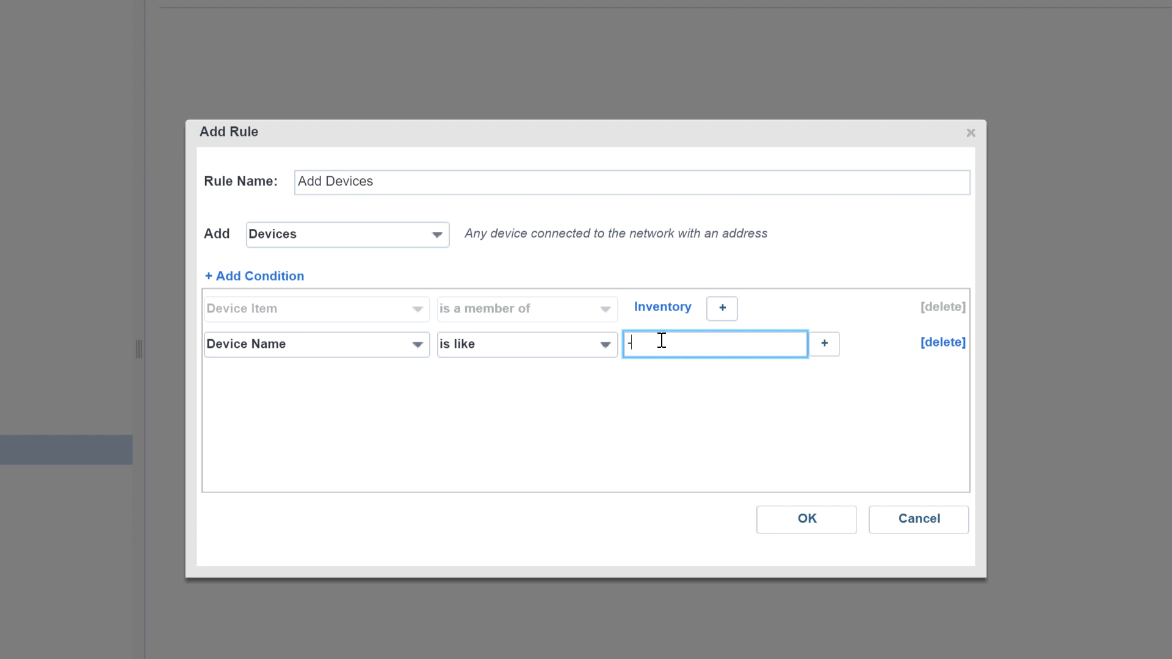
{"action": "type", "text": "-pfw-vpn"}
{"action": "left_click", "coordinate": [814, 522]}
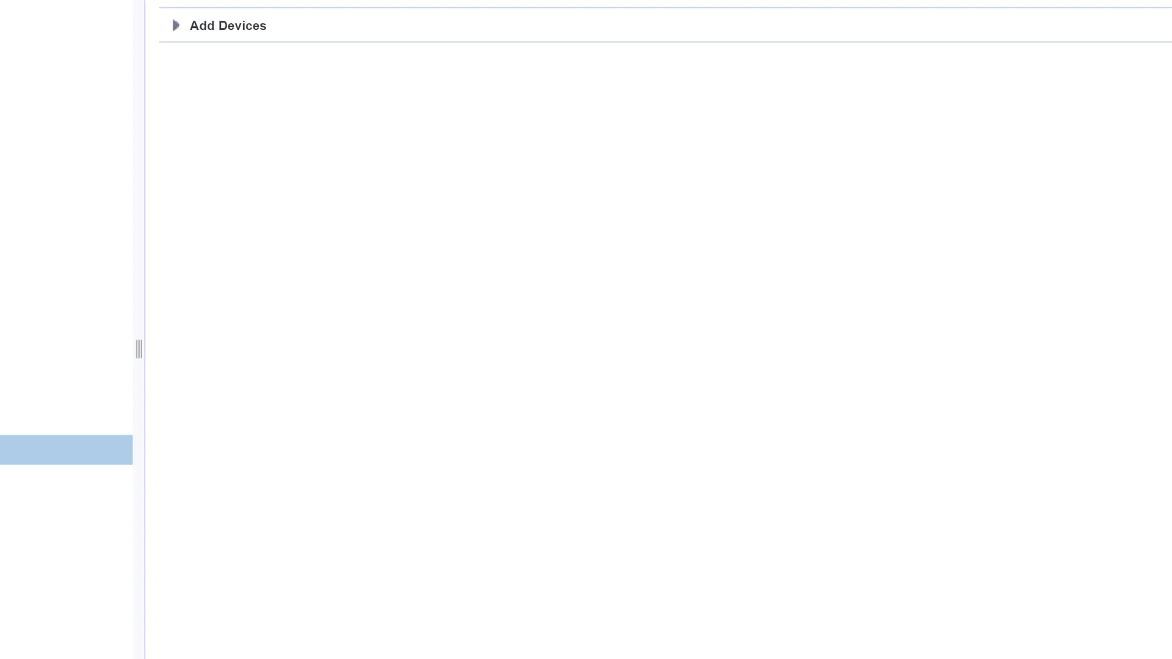
Step: Preview the devices matched by the rule, save and run the rules, and view the group's items
{"action": "left_click", "coordinate": [379, 657]}
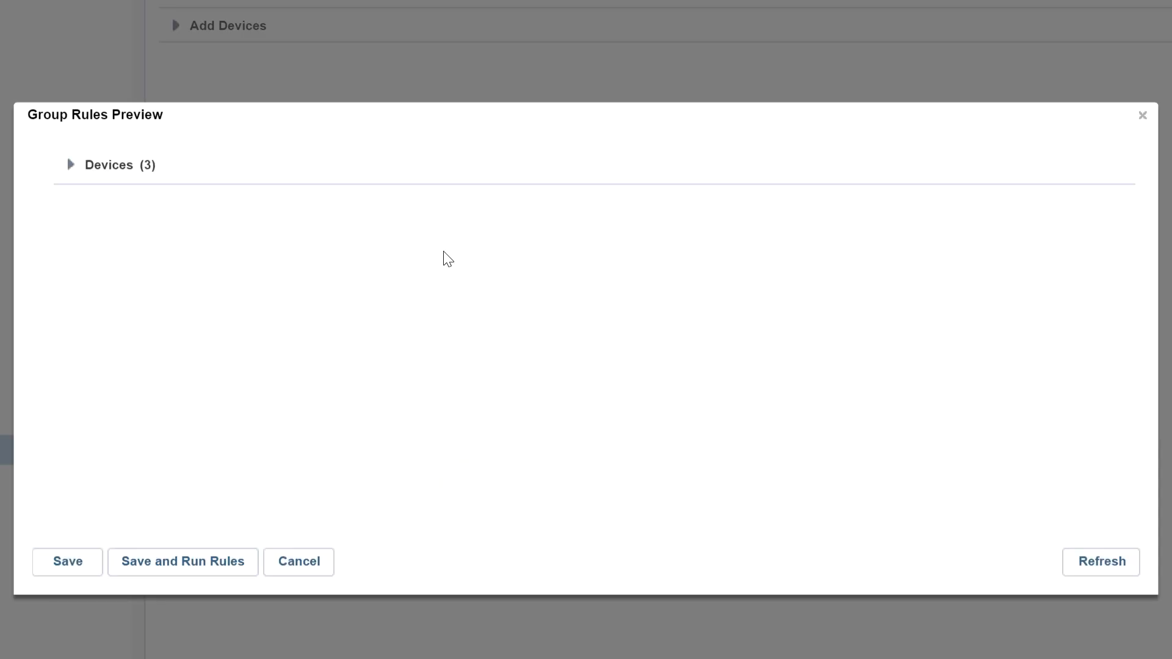
{"action": "left_click", "coordinate": [70, 167]}
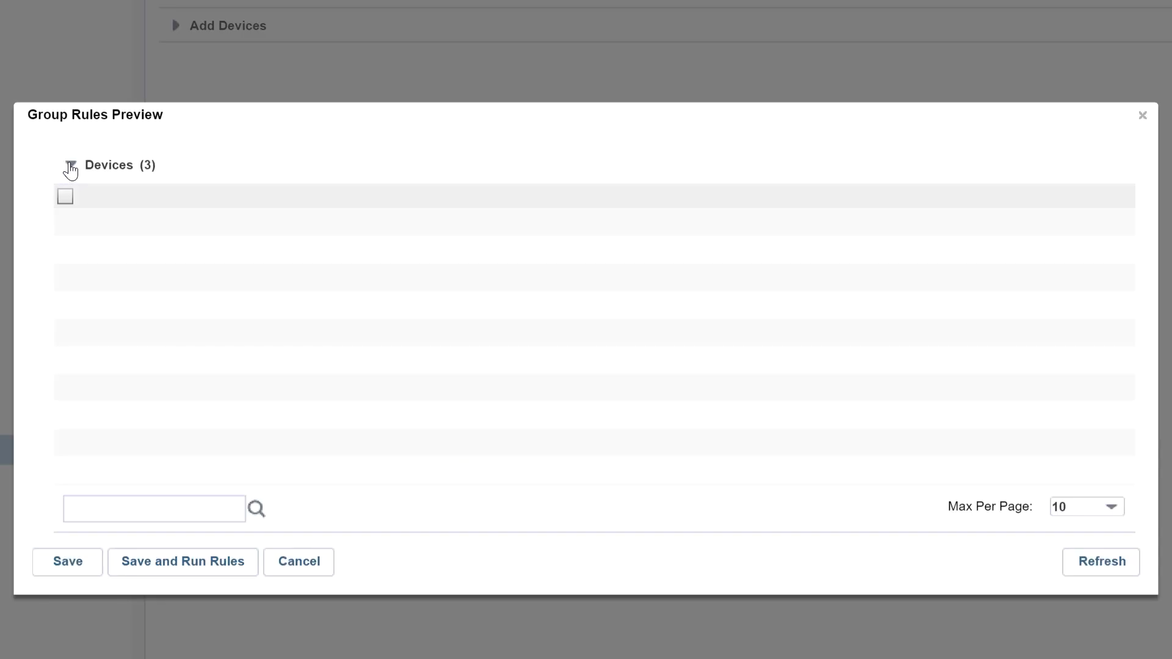
{"action": "left_click", "coordinate": [172, 279]}
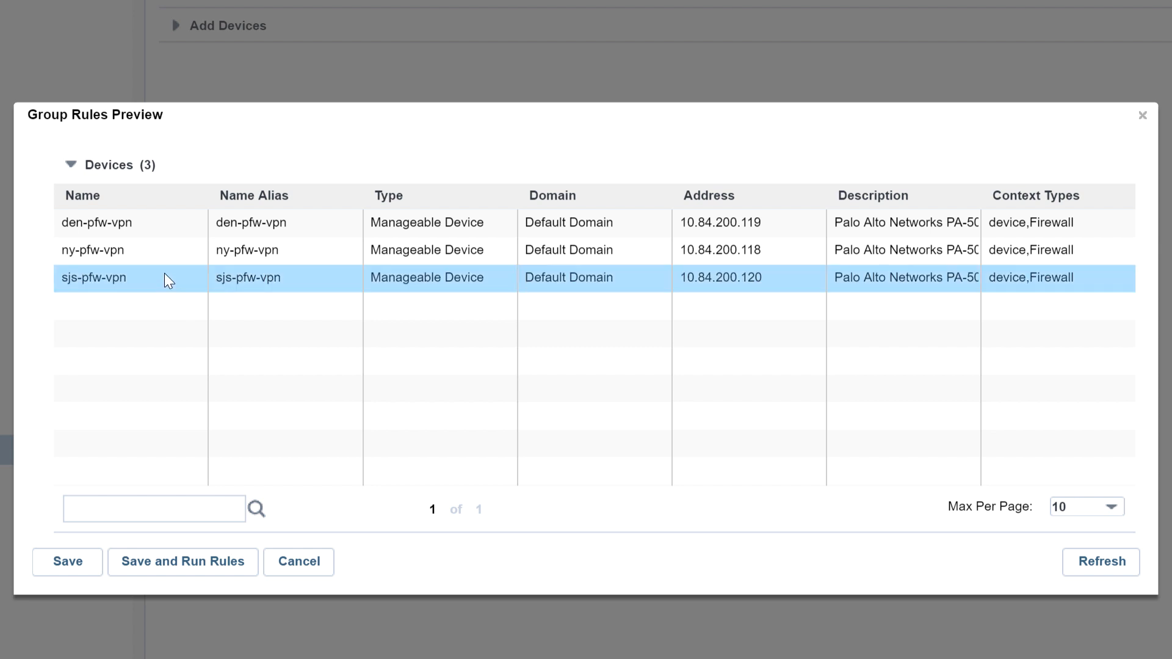
{"action": "left_click", "coordinate": [168, 562]}
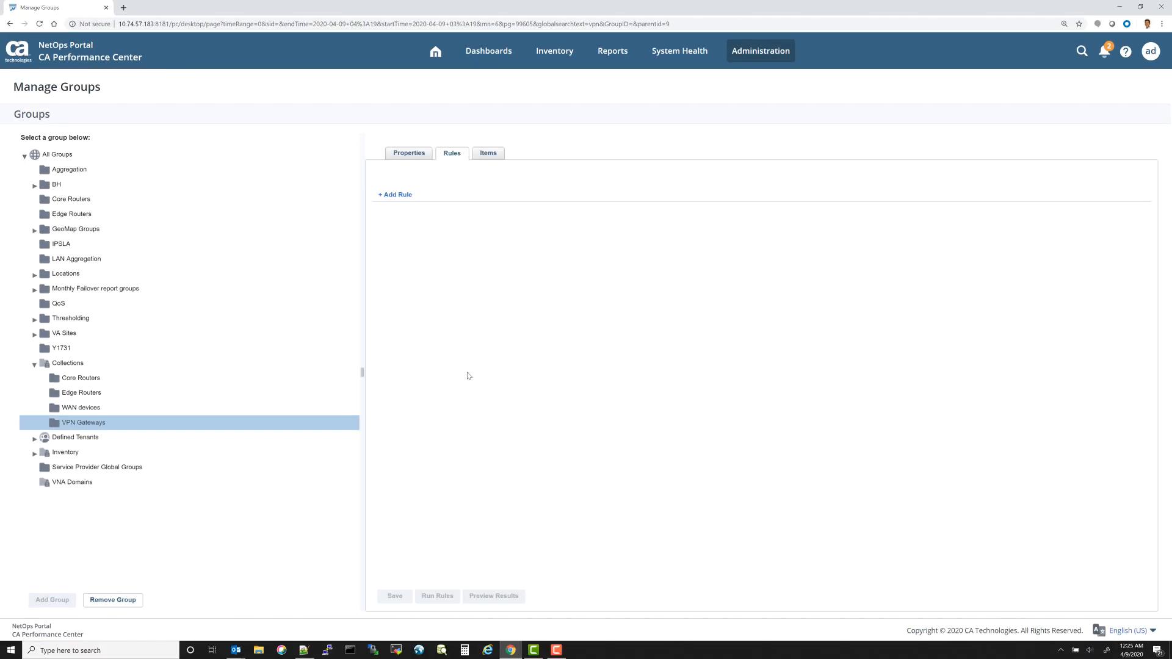
{"action": "left_click", "coordinate": [488, 153]}
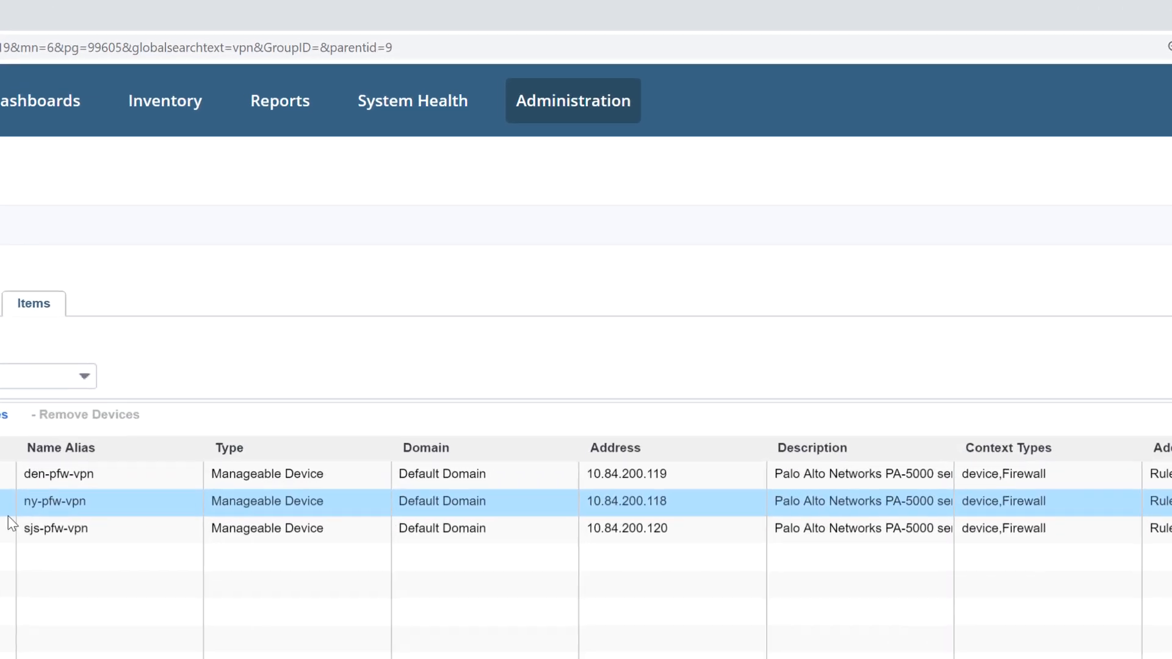
Step: Start a new monitoring profile named VPN gateway
{"action": "mouse_move", "coordinate": [568, 99]}
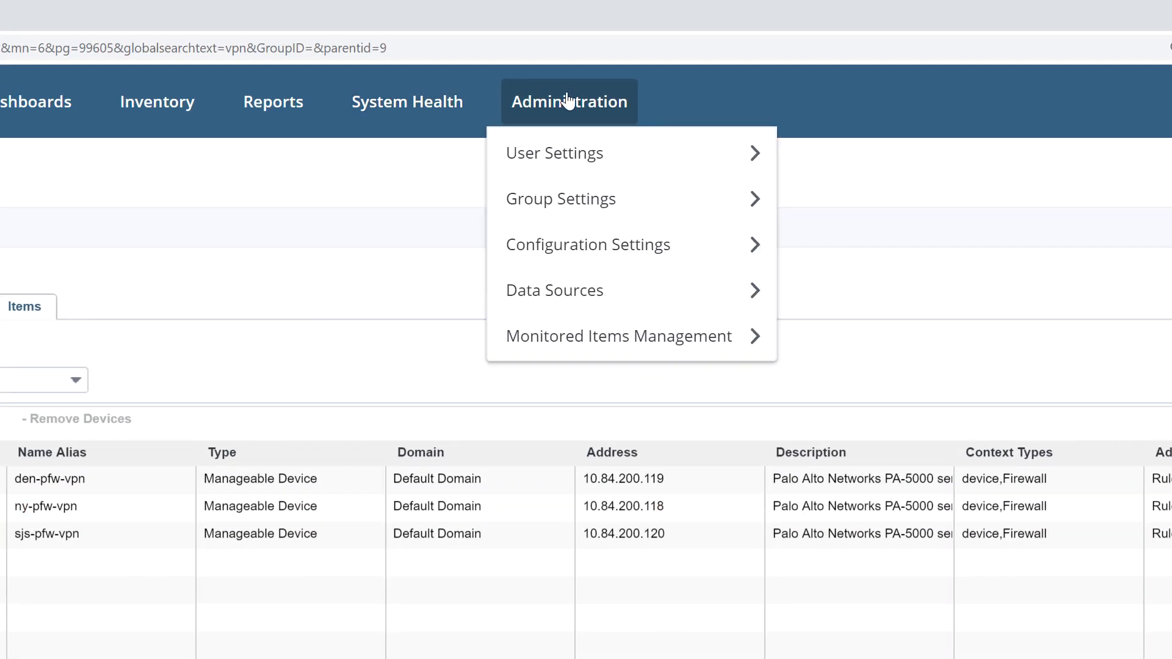
{"action": "mouse_move", "coordinate": [566, 343]}
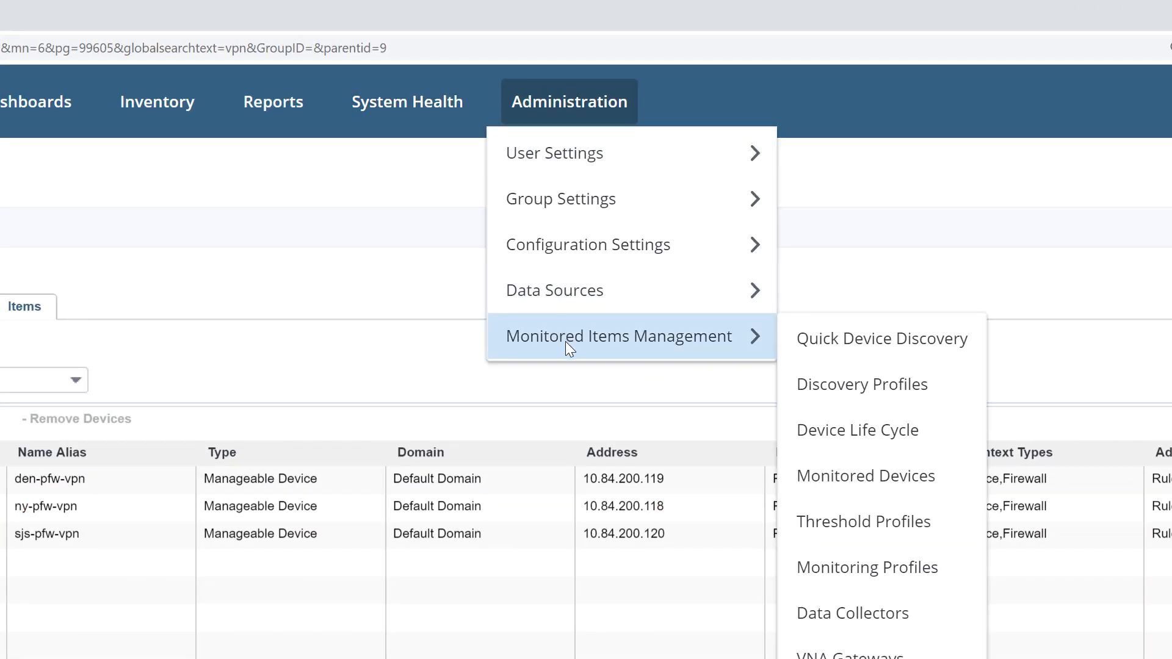
{"action": "left_click", "coordinate": [889, 572]}
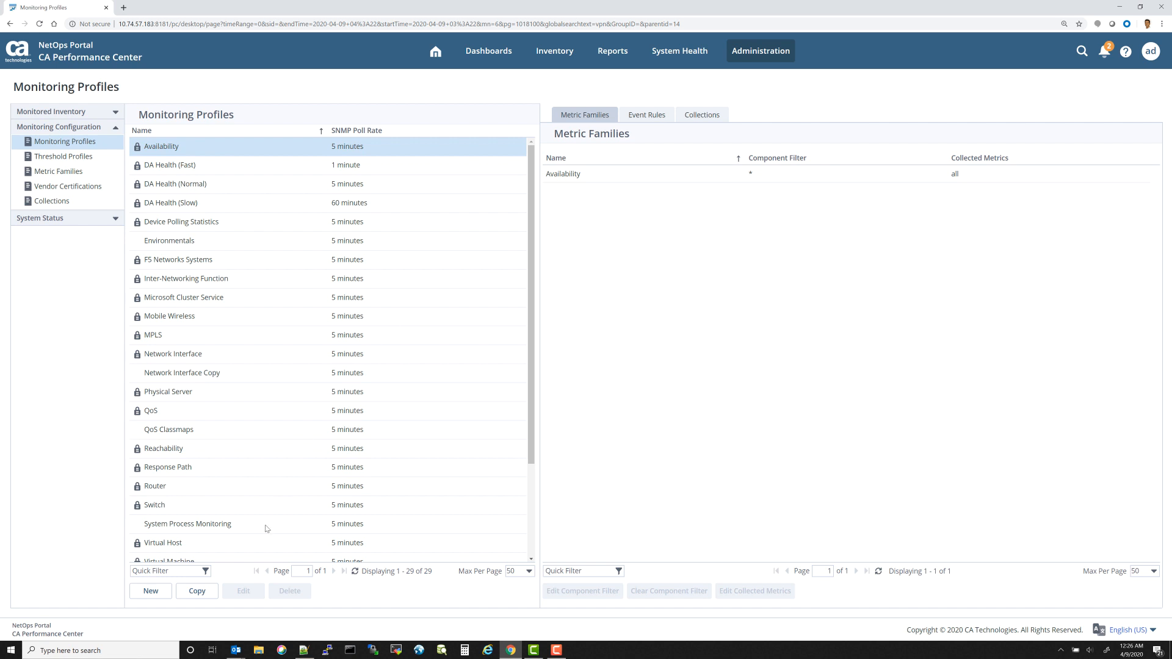
{"action": "left_click", "coordinate": [151, 591]}
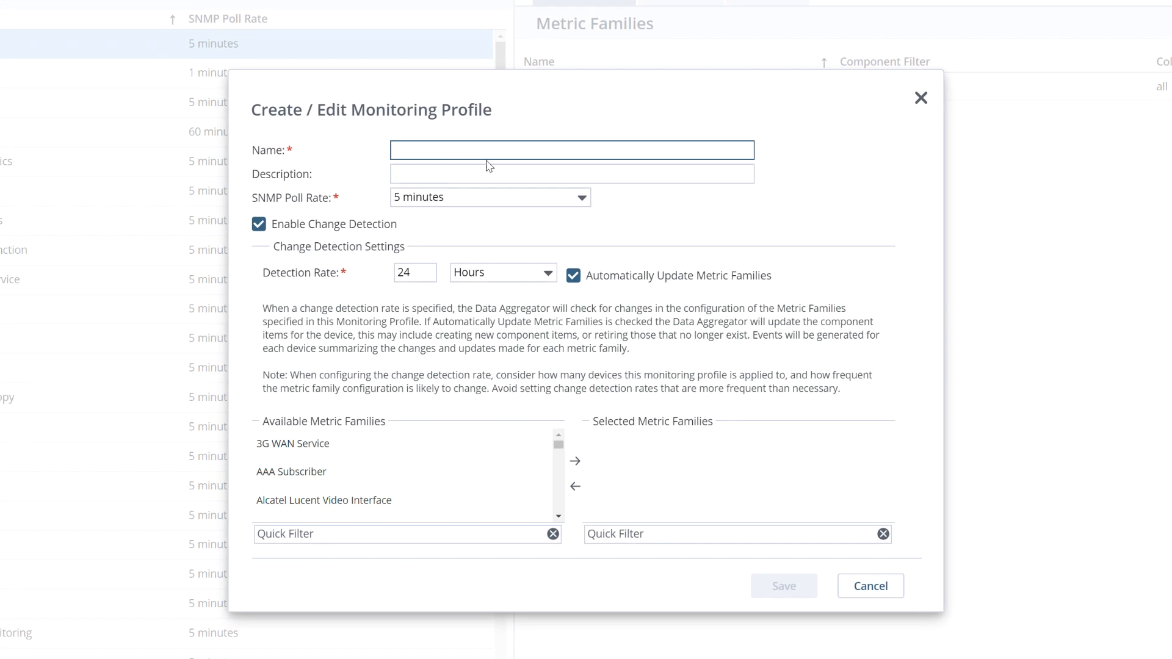
{"action": "type", "text": "VPN gatte"}
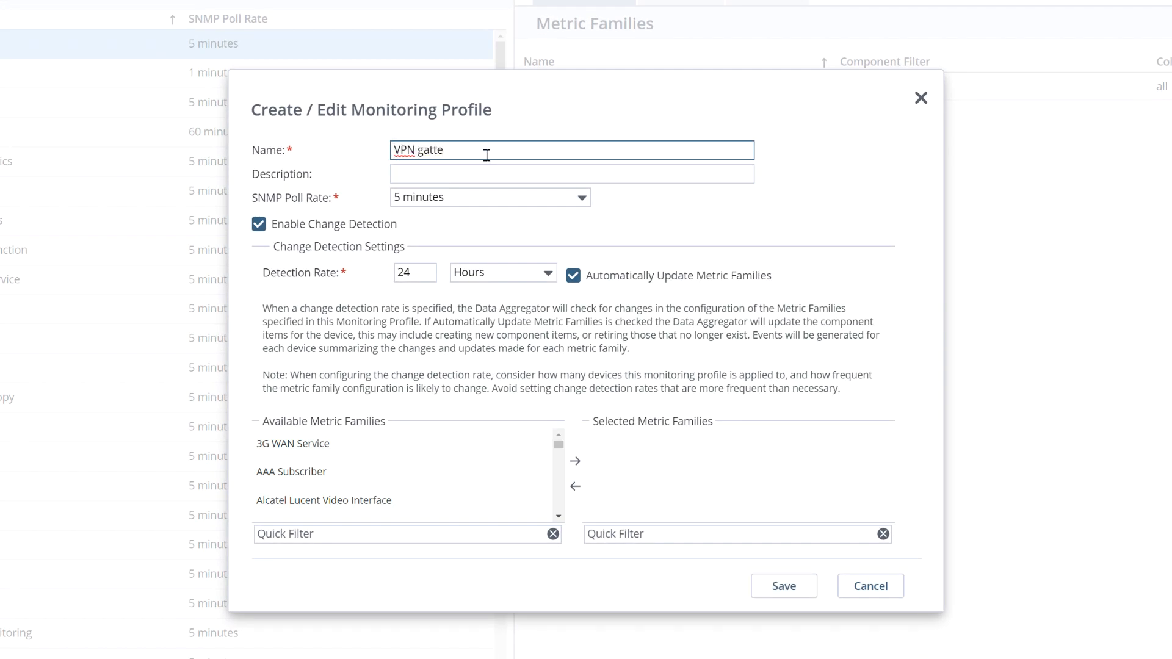
{"action": "key", "text": "BackSpace"}
{"action": "key", "text": "BackSpace"}
{"action": "type", "text": "ewat"}
{"action": "type", "text": "y"}
Step: Add the Remote User Gateway Stats metric family to the profile and save it
{"action": "left_click", "coordinate": [350, 535]}
{"action": "type", "text": "Remote"}
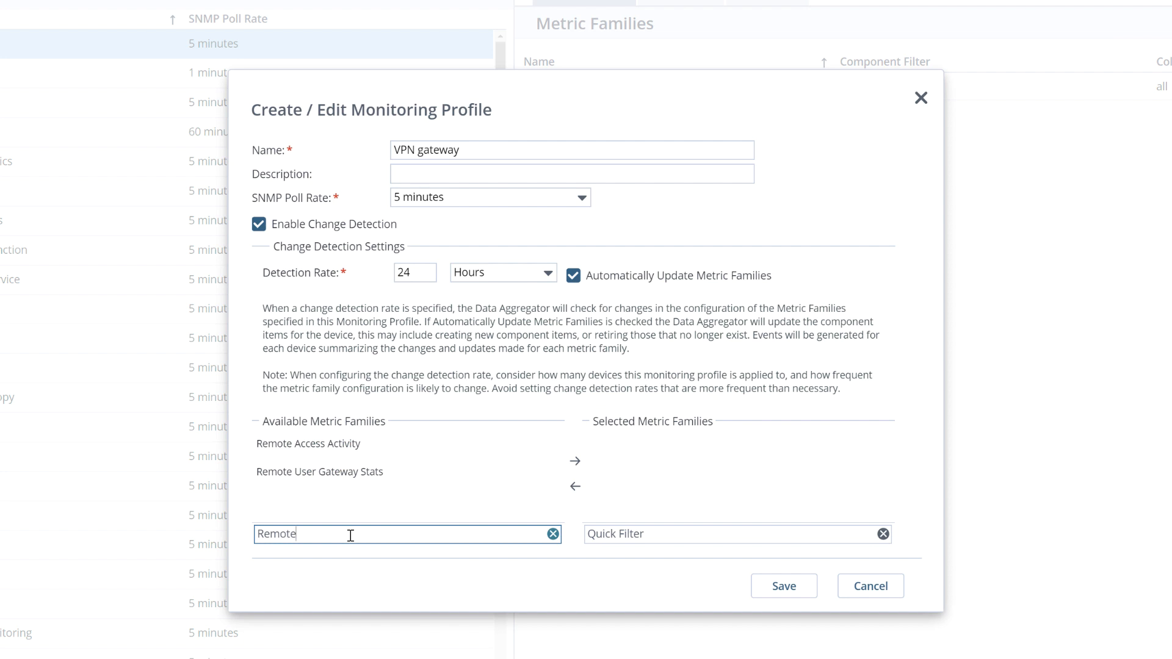
{"action": "left_click", "coordinate": [421, 483]}
{"action": "left_click", "coordinate": [575, 461]}
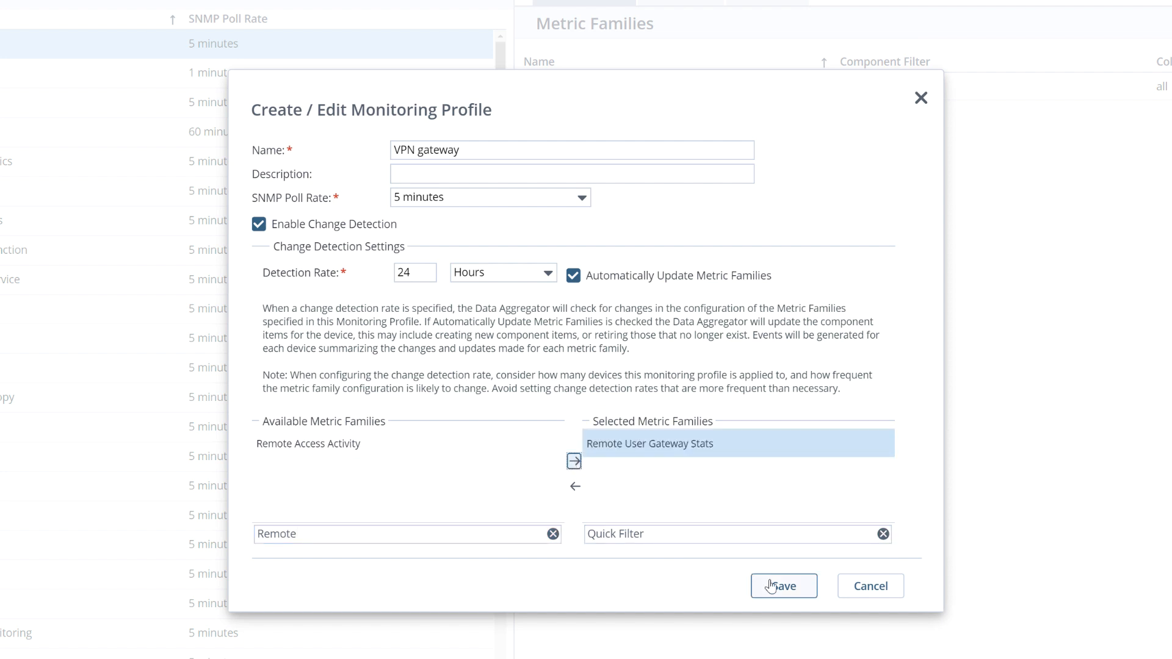
{"action": "left_click", "coordinate": [771, 586]}
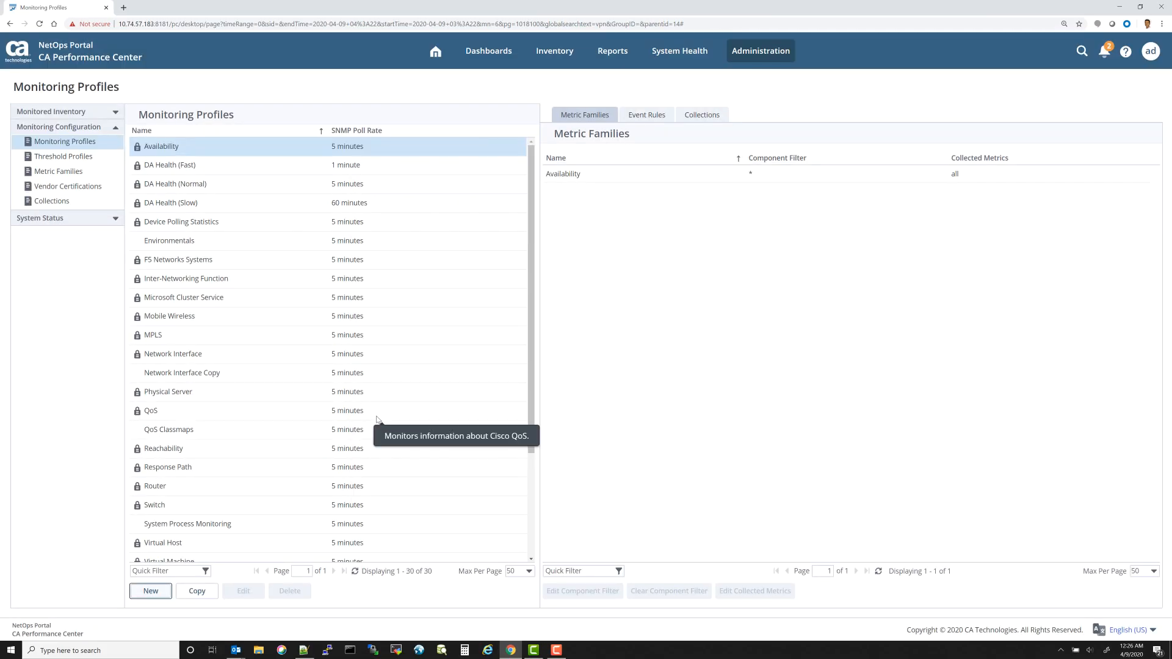
Step: Assign the VPN Gateways collection to the VPN gateway monitoring profile
{"action": "scroll", "coordinate": [377, 423], "scroll_direction": "down", "scroll_amount": 3}
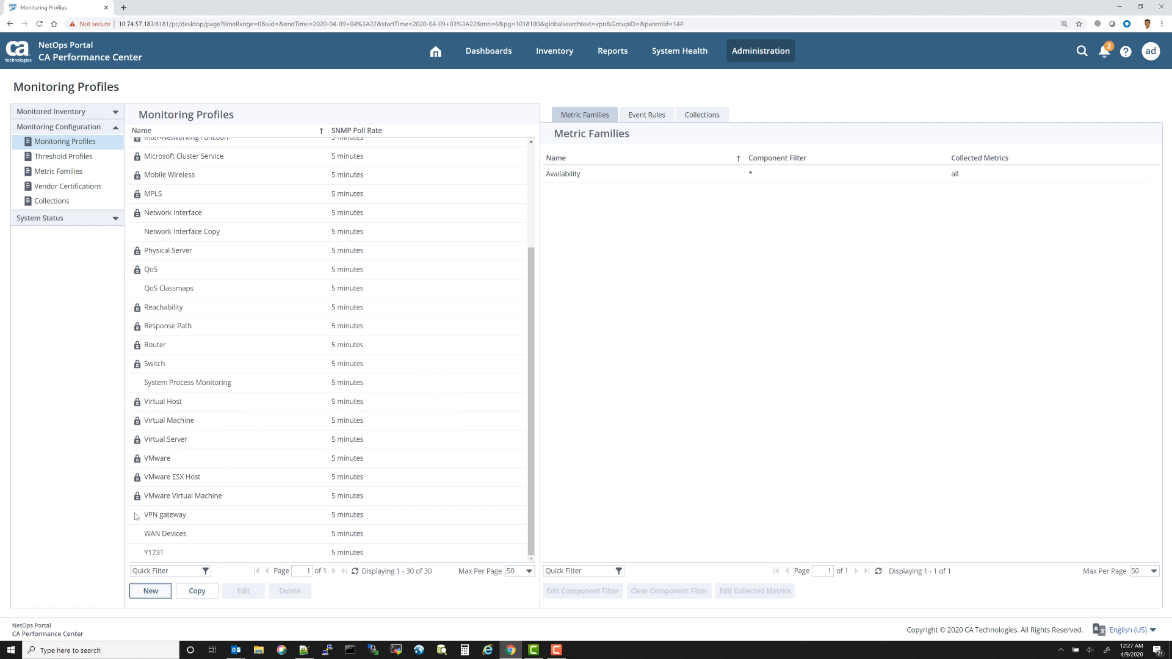
{"action": "left_click", "coordinate": [168, 516]}
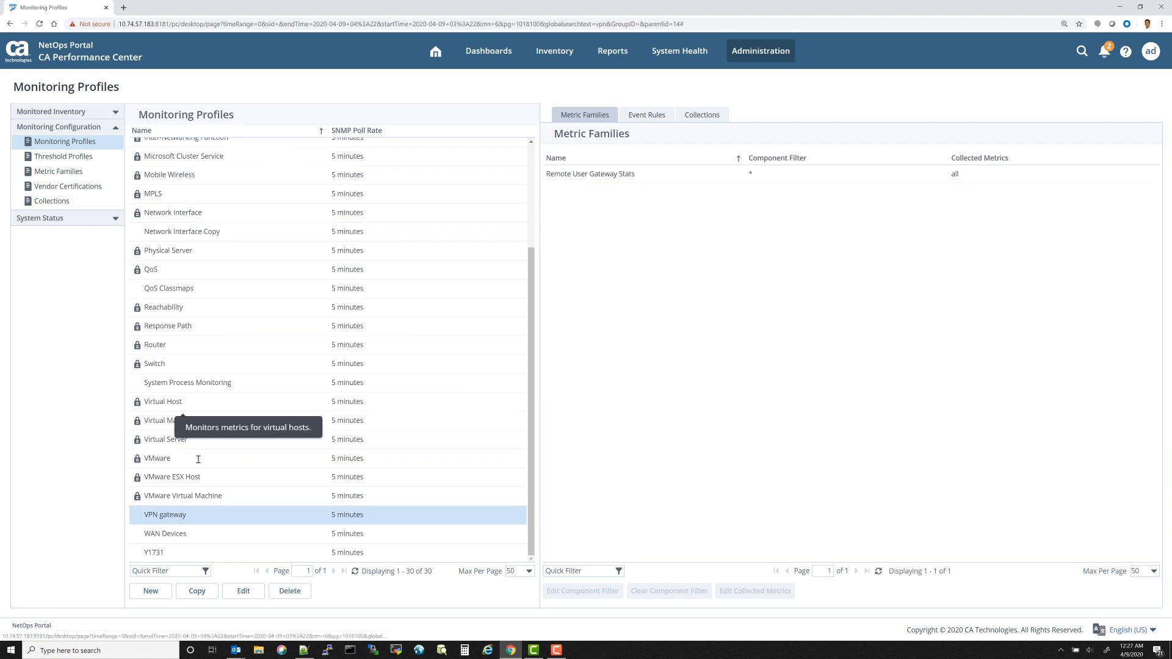
{"action": "left_click", "coordinate": [700, 114]}
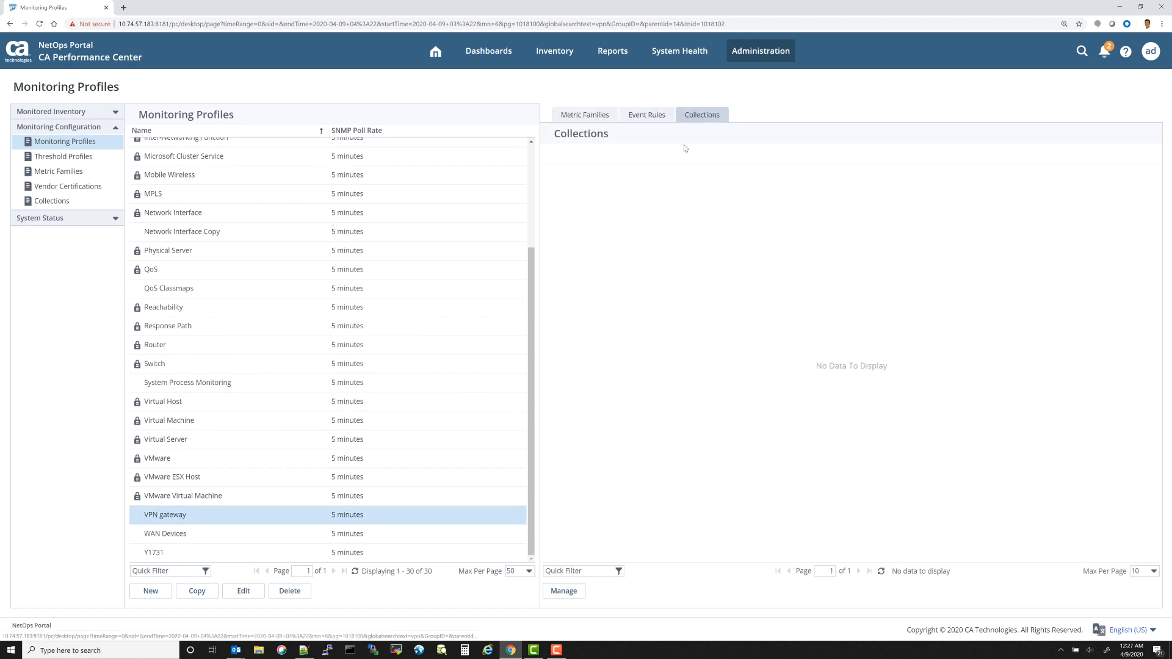
{"action": "left_click", "coordinate": [564, 590]}
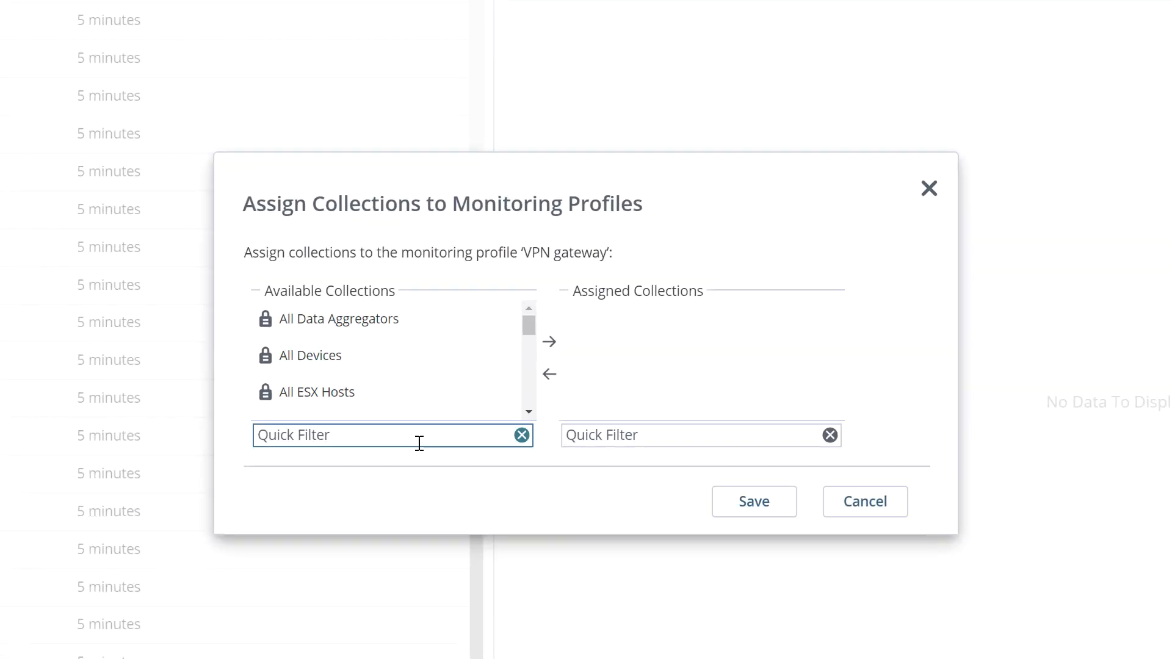
{"action": "left_click", "coordinate": [488, 386]}
{"action": "type", "text": "VPN"}
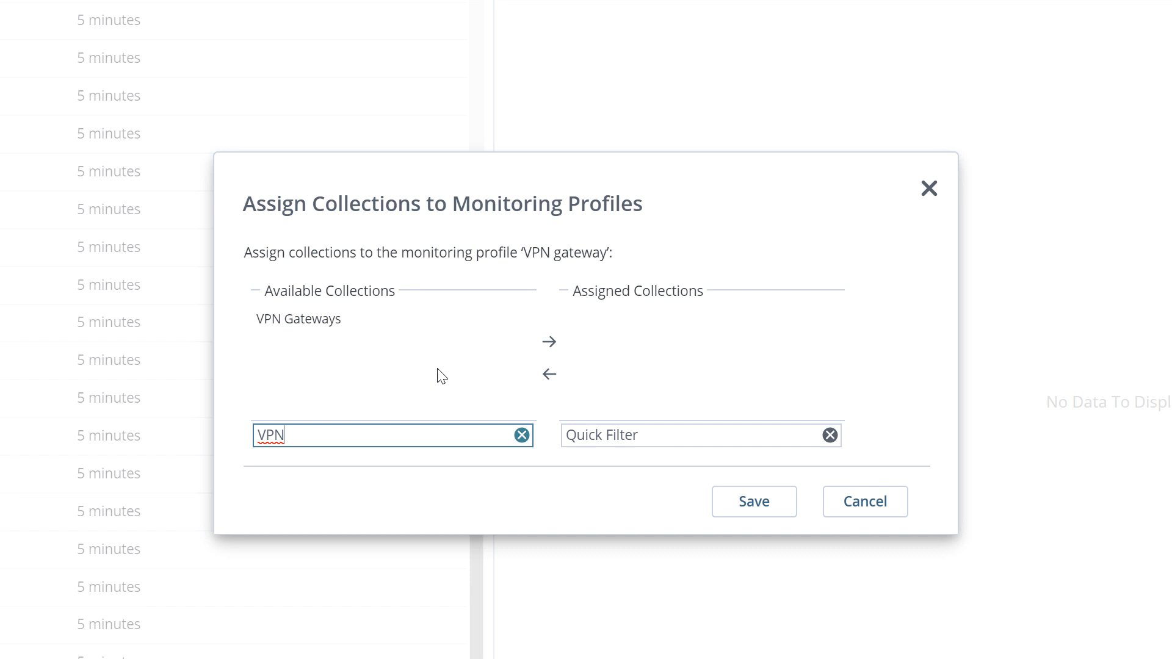
{"action": "left_click", "coordinate": [408, 333]}
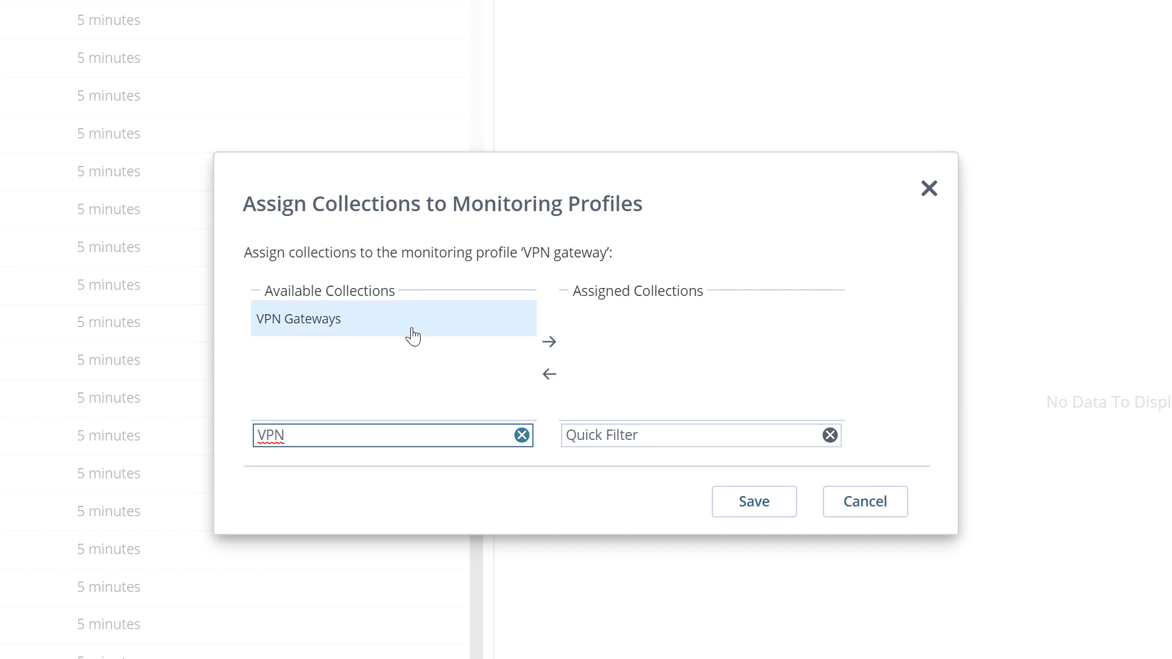
{"action": "left_click", "coordinate": [548, 343]}
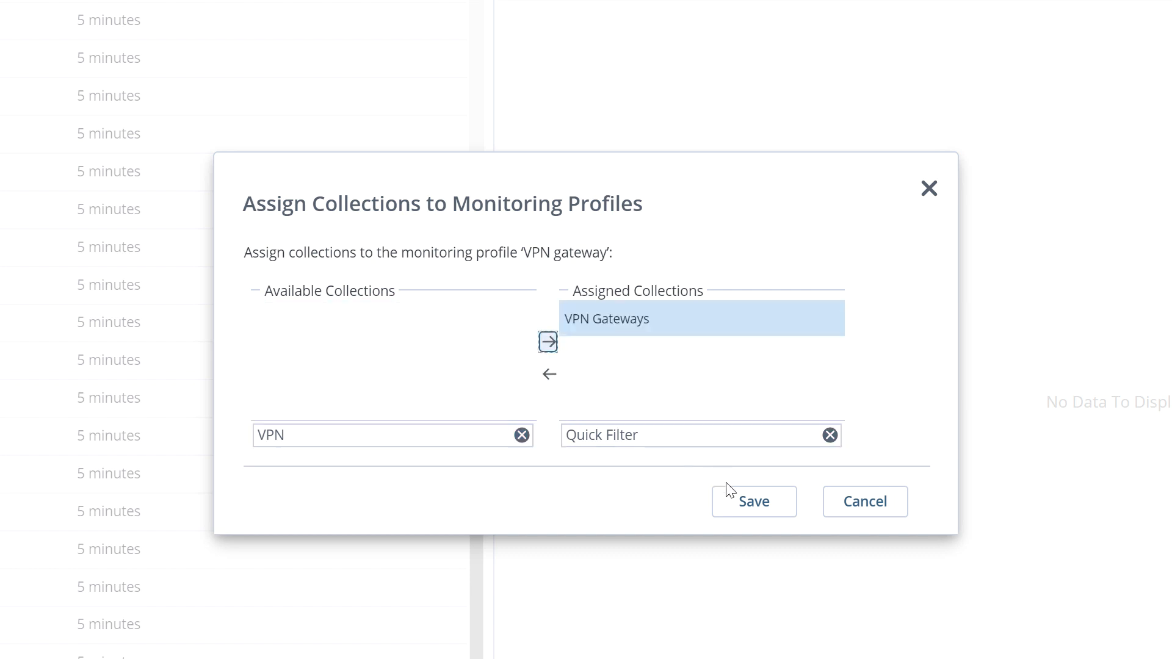
{"action": "left_click", "coordinate": [736, 503]}
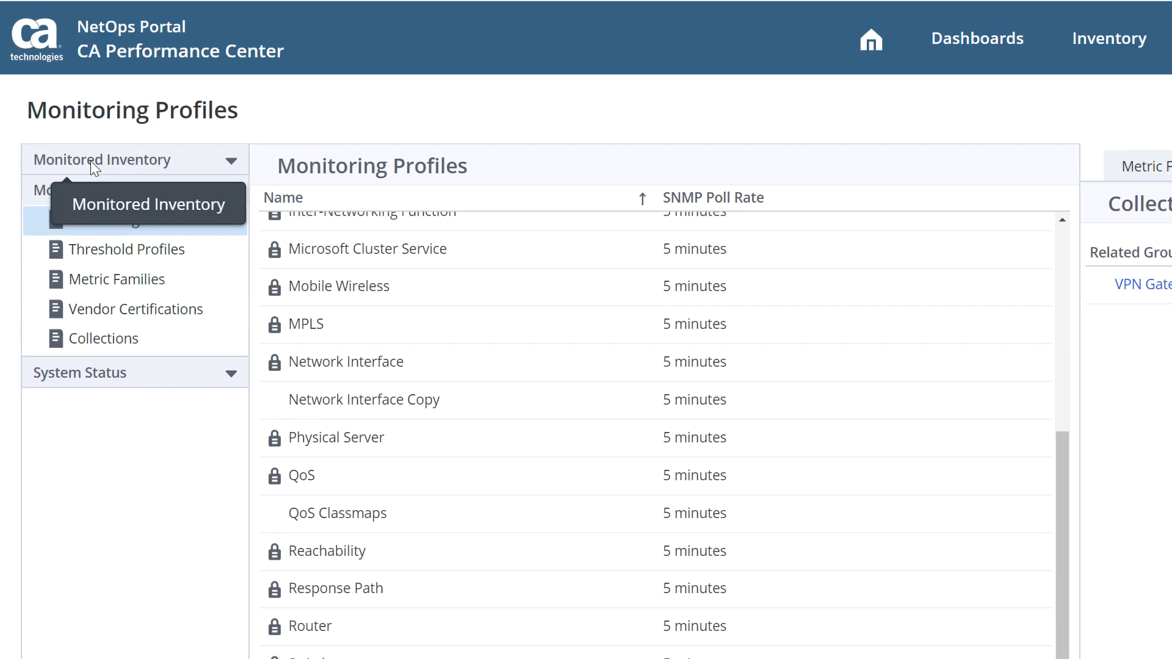
Step: Open the Monitored Devices page to view devices by collection
{"action": "left_click", "coordinate": [119, 159]}
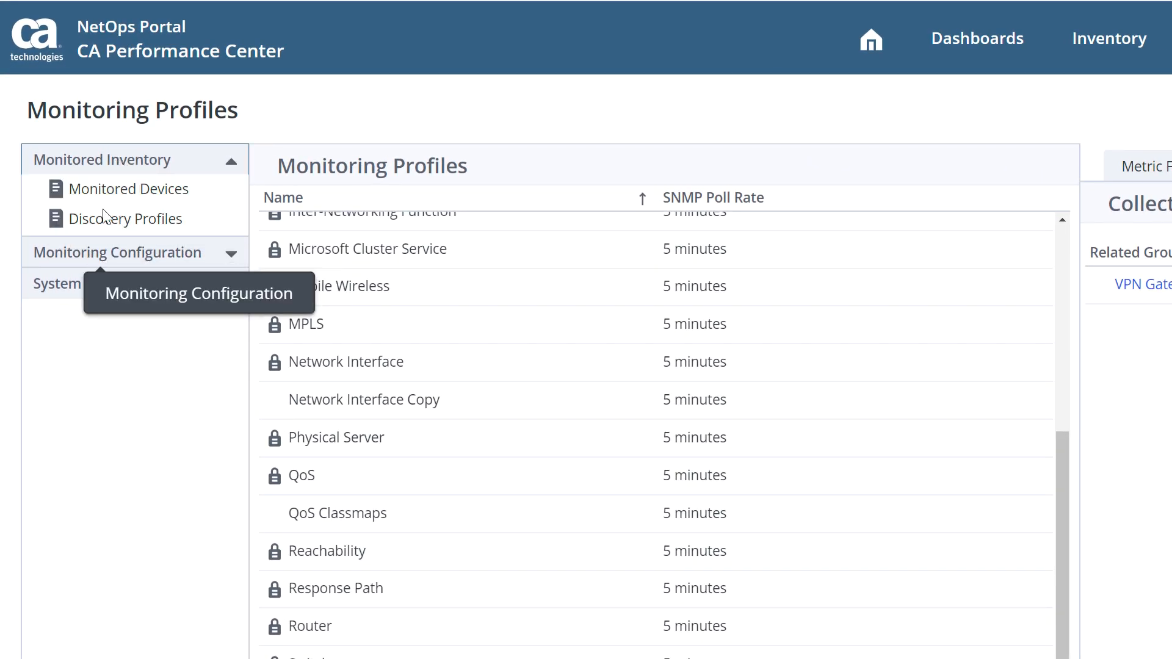
{"action": "left_click", "coordinate": [117, 186]}
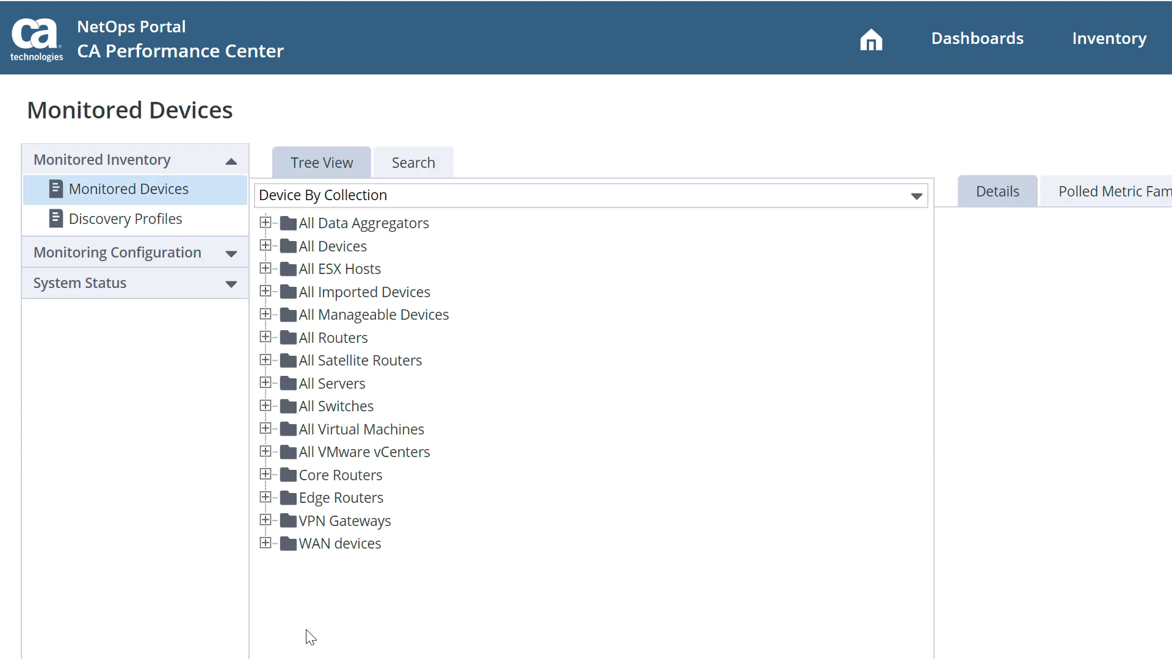
Step: Inspect the den-pfw-vpn gateway's polled metric families, filtering for the Remote User Gateway Stats family and its components
{"action": "left_click", "coordinate": [265, 521]}
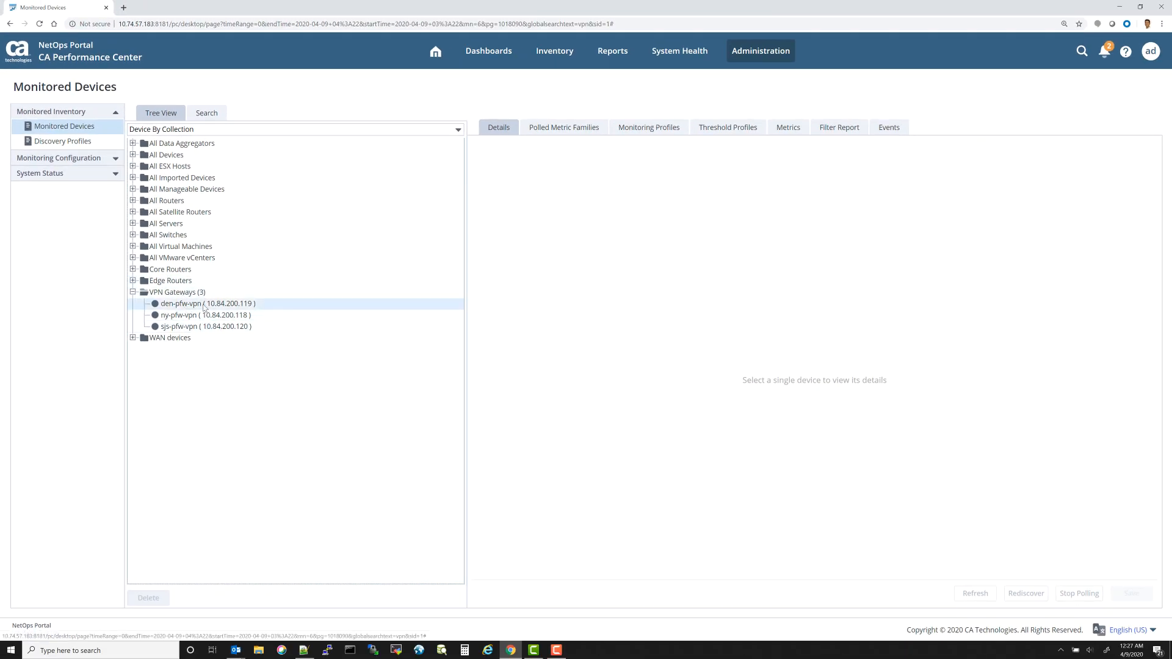
{"action": "left_click", "coordinate": [205, 307]}
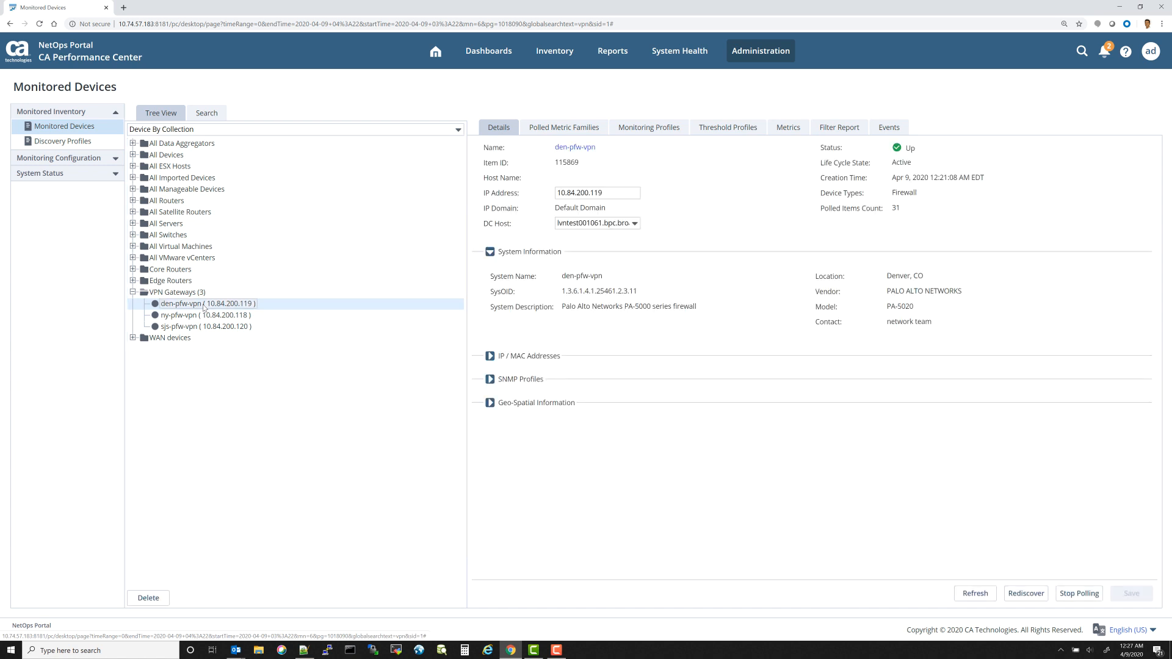
{"action": "left_click", "coordinate": [572, 128]}
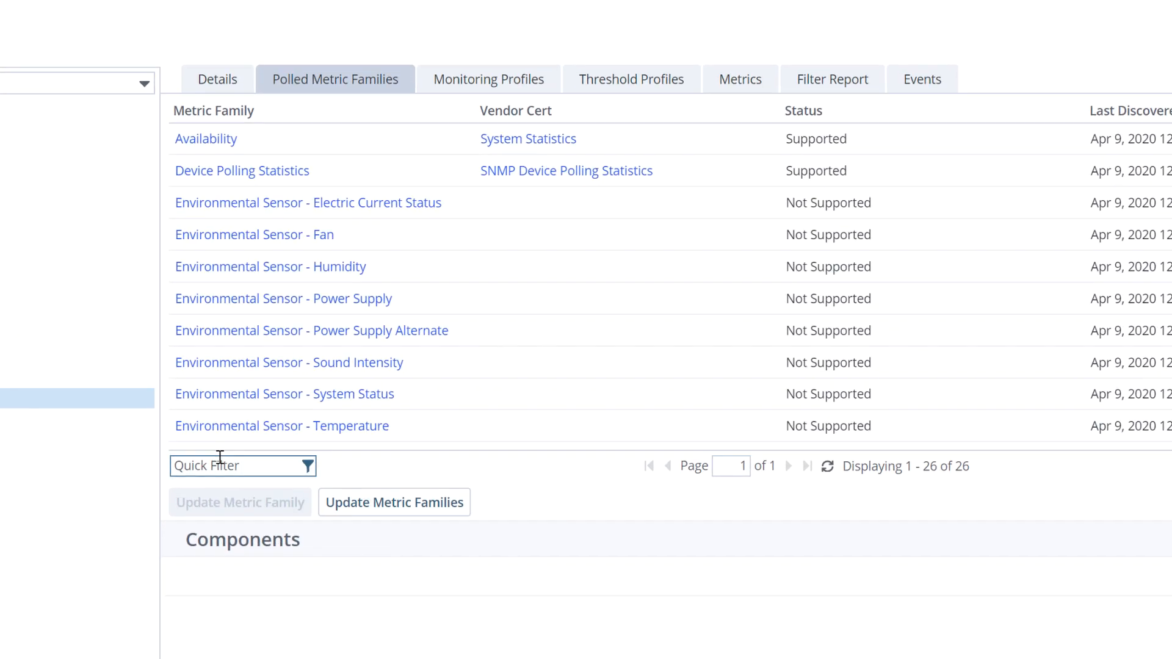
{"action": "left_click", "coordinate": [220, 462]}
{"action": "type", "text": "Remote"}
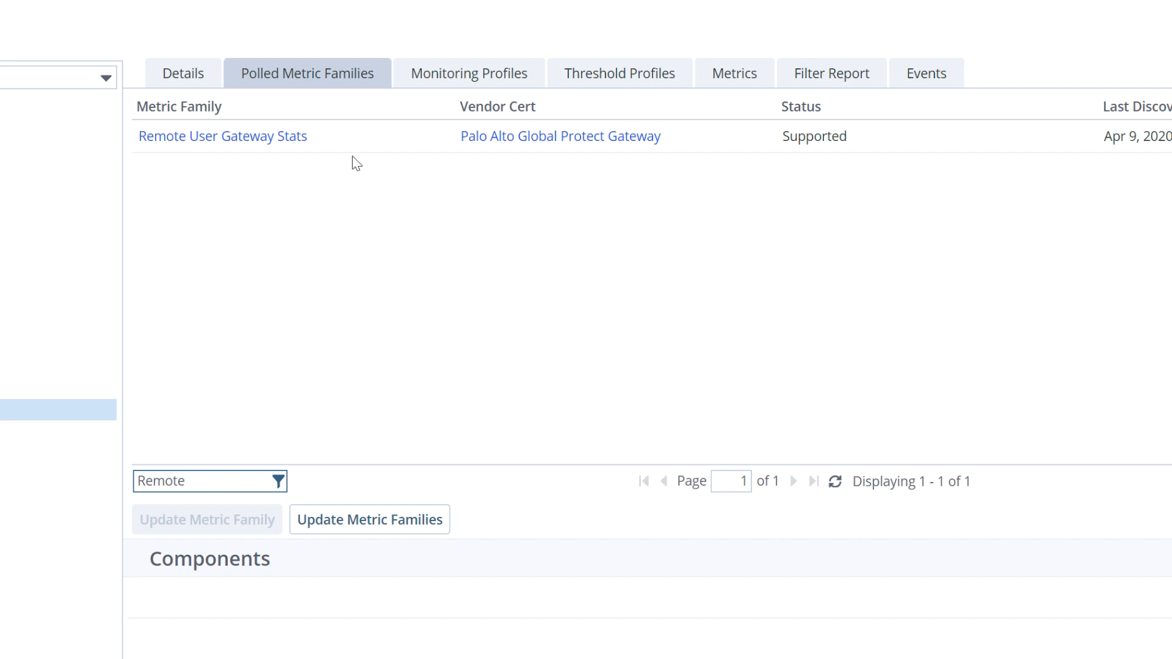
{"action": "left_click", "coordinate": [379, 141]}
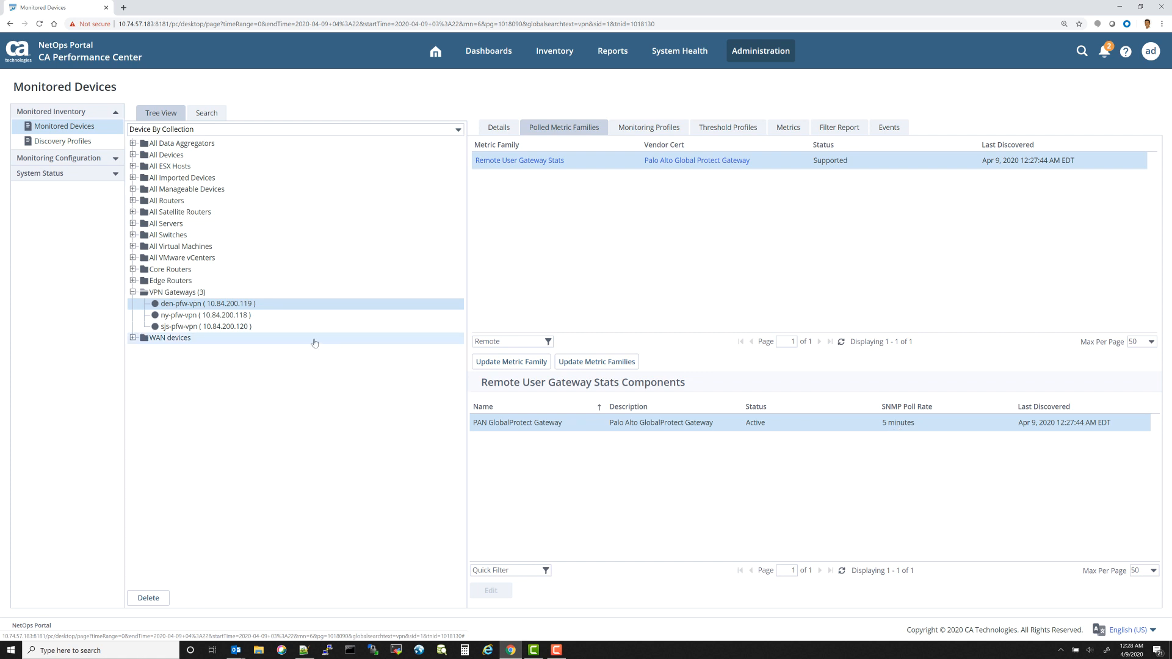
Step: Check the Remote User Gateway Stats components on the ny-pfw-vpn and sjs-pfw-vpn gateways
{"action": "left_click", "coordinate": [279, 318]}
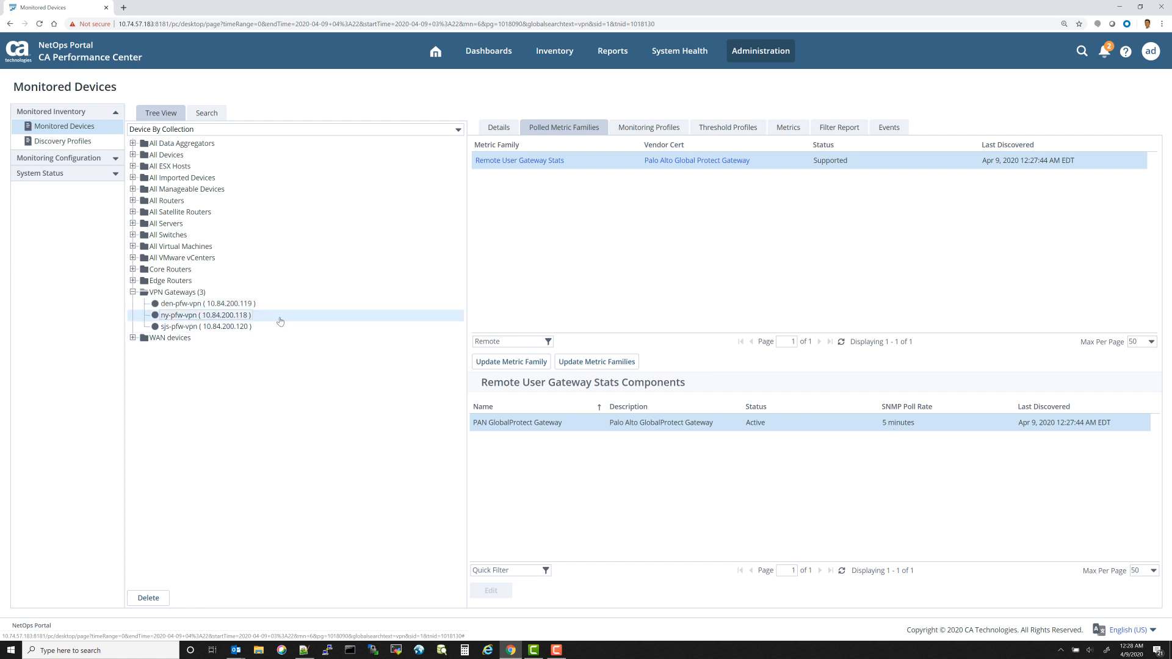
{"action": "left_click", "coordinate": [621, 163]}
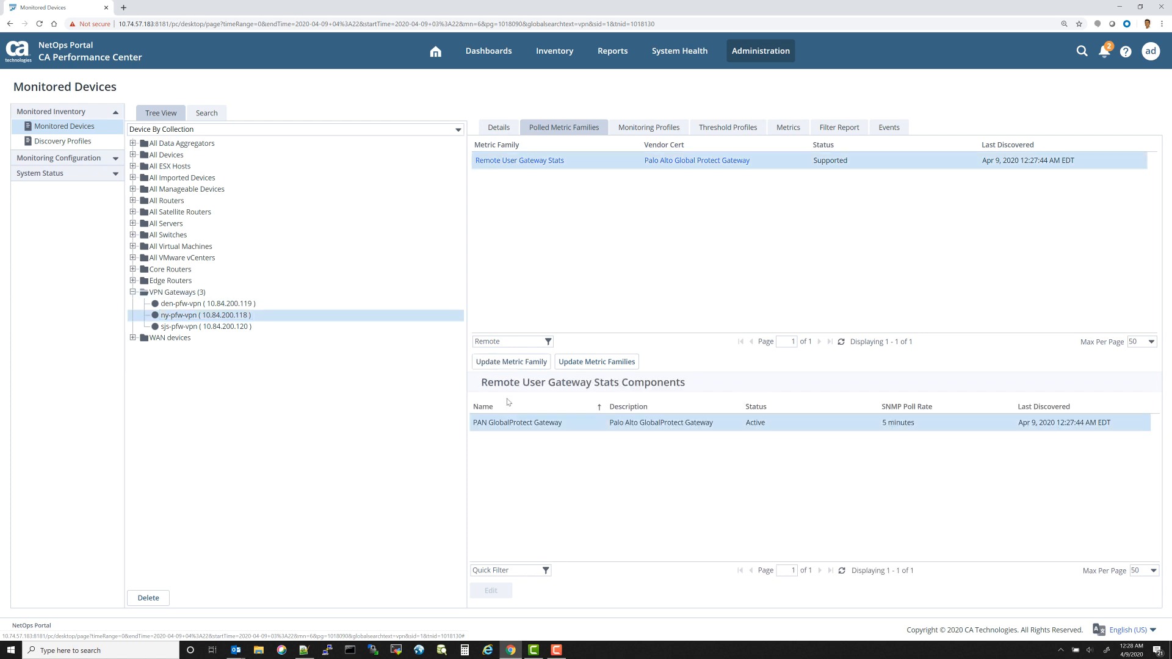
{"action": "left_click", "coordinate": [276, 327]}
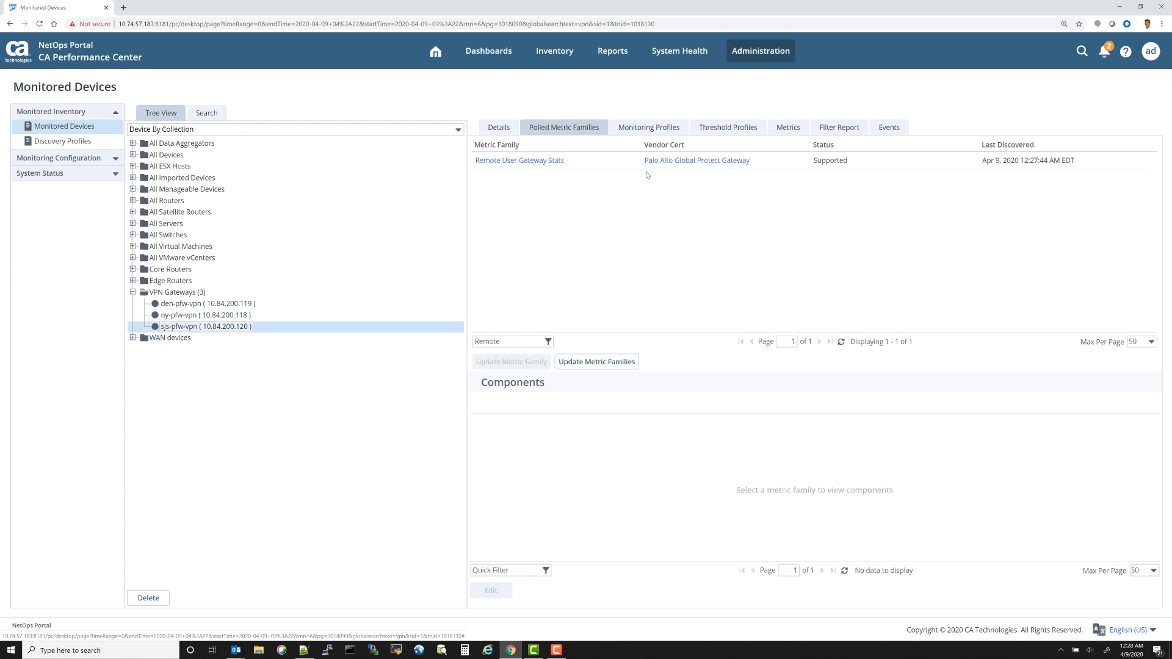
{"action": "left_click", "coordinate": [617, 165]}
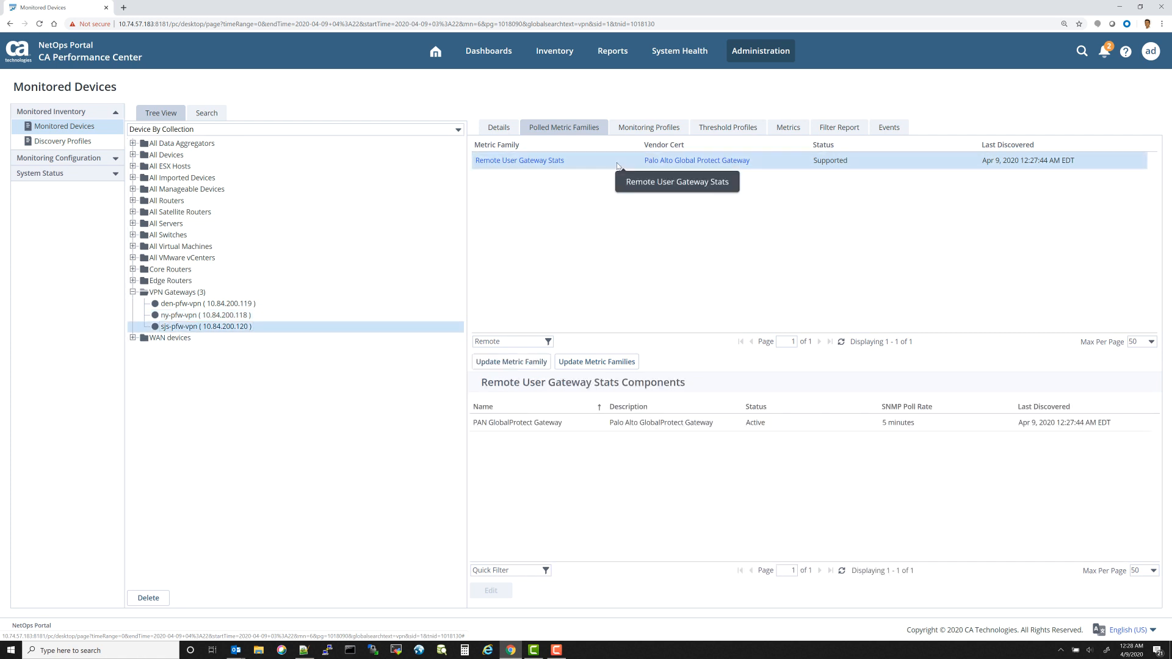
{"action": "left_click", "coordinate": [859, 429]}
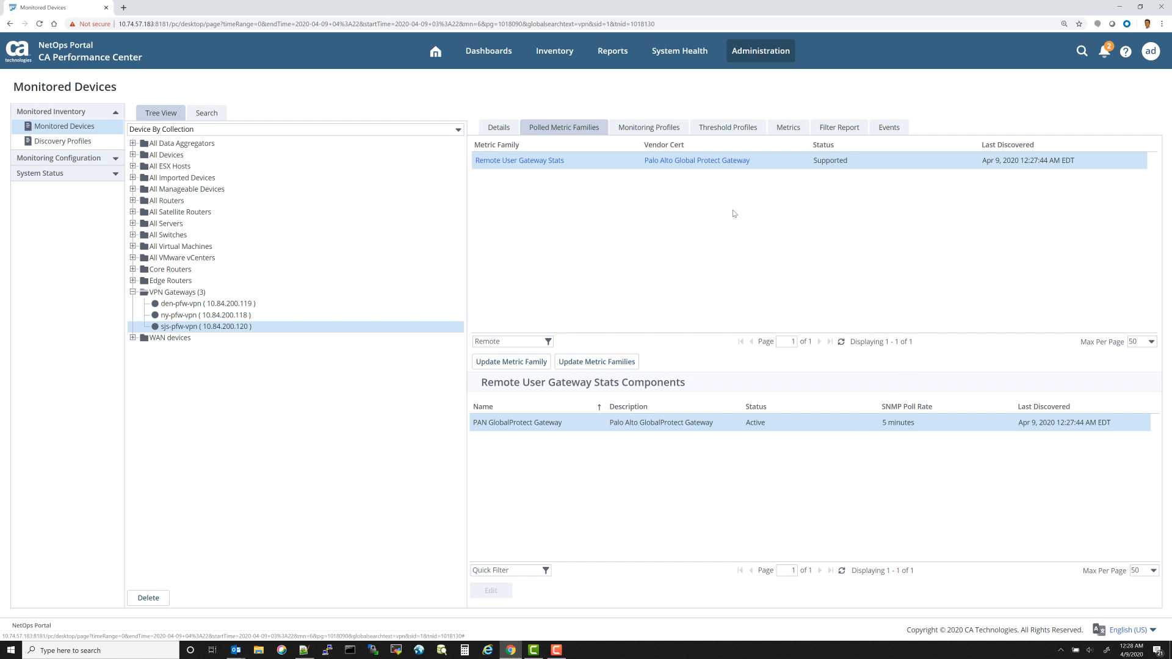
Step: Open the Palo Alto Global Protect Gateway vendor certification and review its metric names and expressions
{"action": "left_click", "coordinate": [676, 162]}
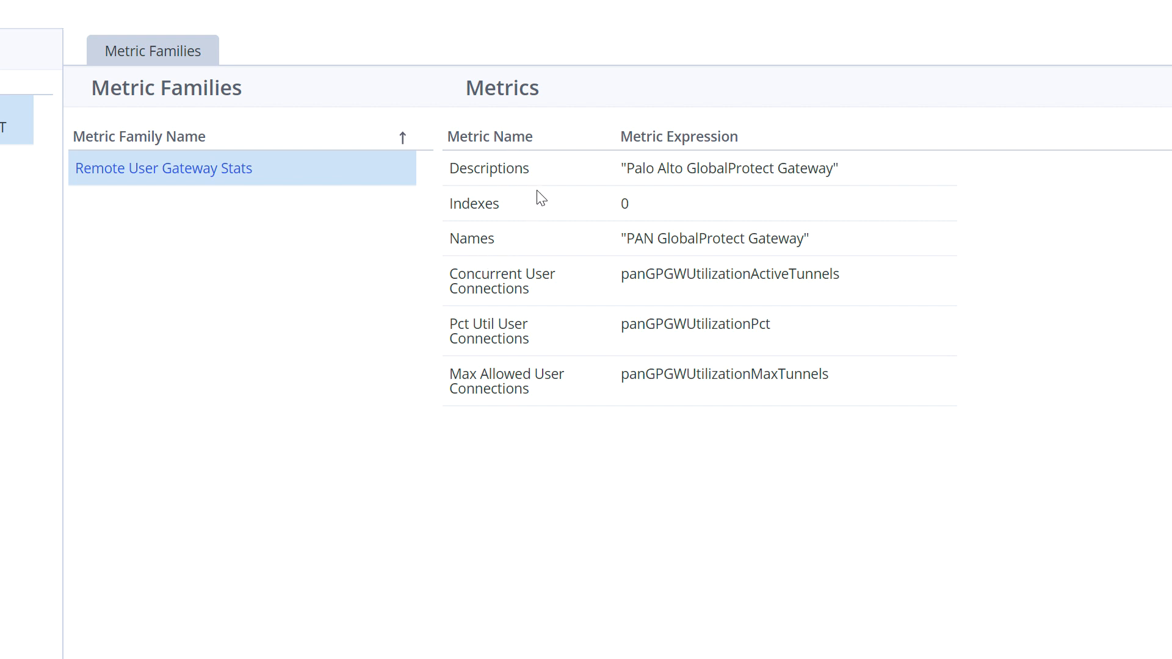
{"action": "mouse_move", "coordinate": [530, 275]}
{"action": "mouse_move", "coordinate": [519, 340]}
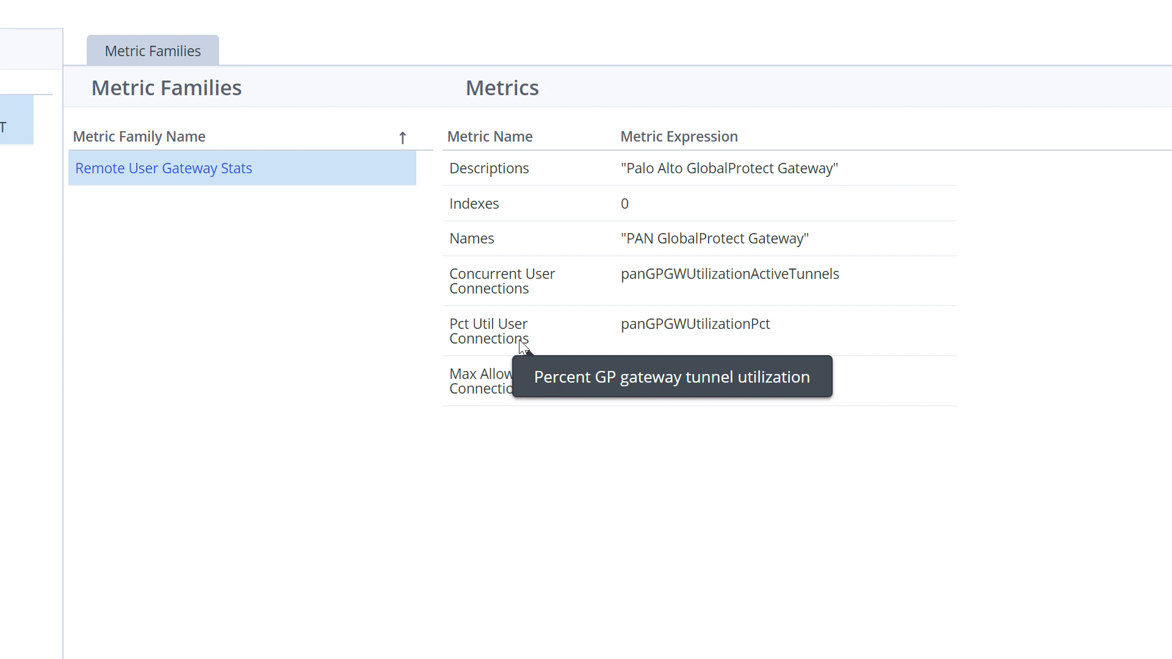
{"action": "mouse_move", "coordinate": [545, 389]}
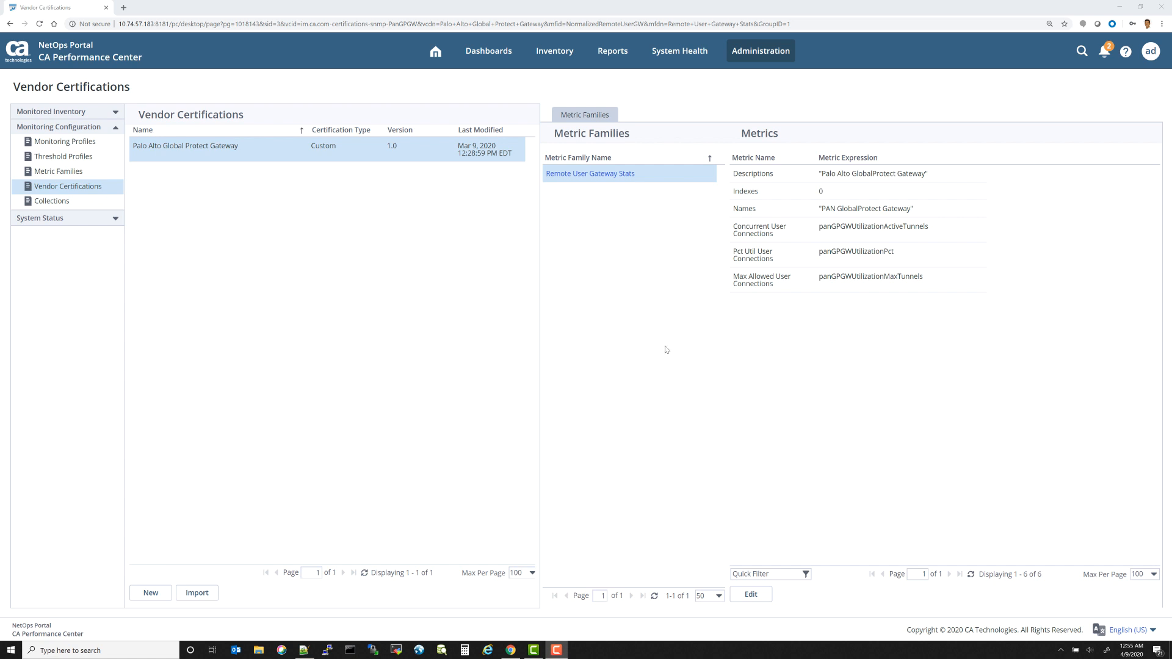
Step: Start adding a new dashboard under the Infrastructure Health dashboard menu
{"action": "left_click", "coordinate": [489, 51]}
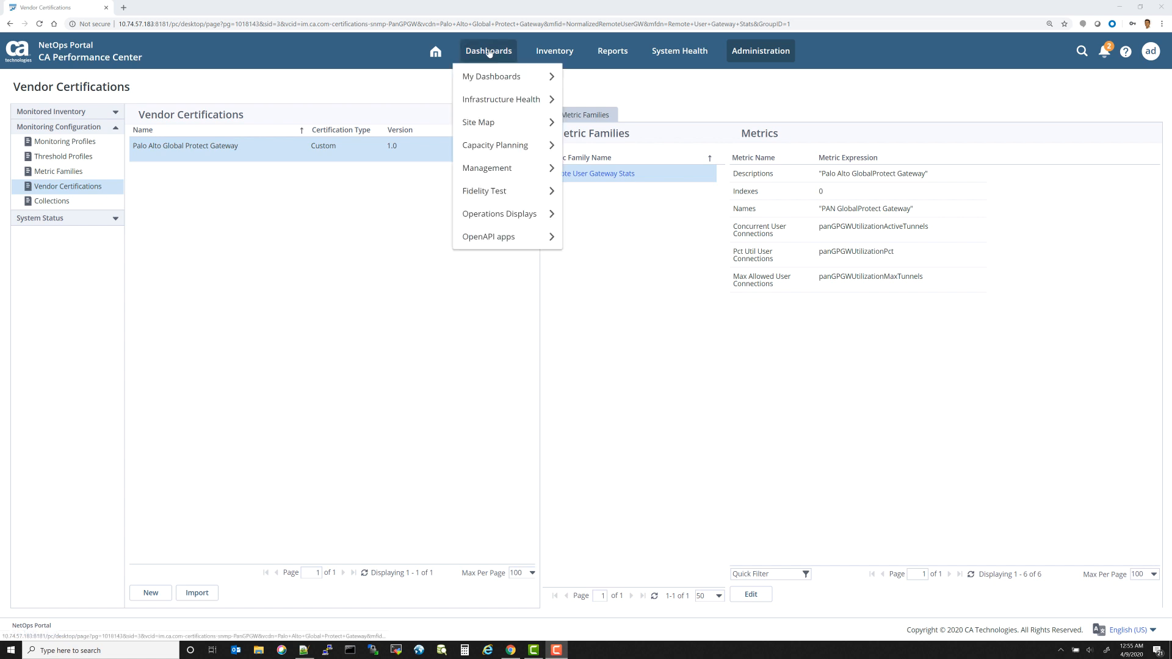
{"action": "left_click", "coordinate": [489, 52]}
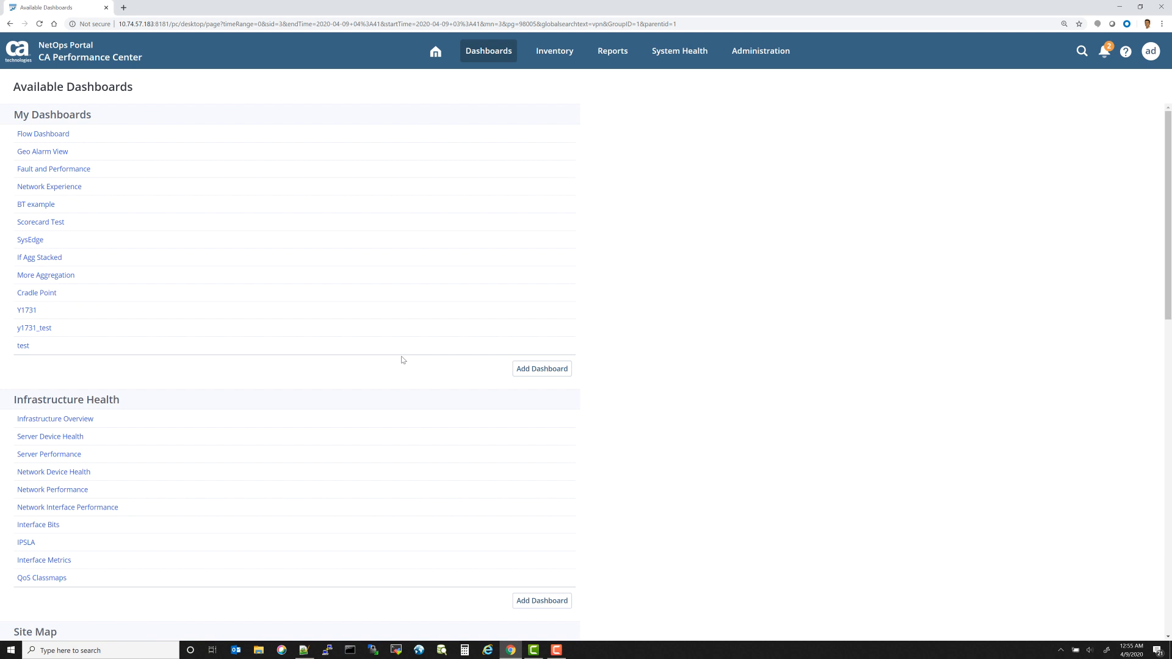
{"action": "scroll", "coordinate": [402, 361], "scroll_direction": "down", "scroll_amount": 1}
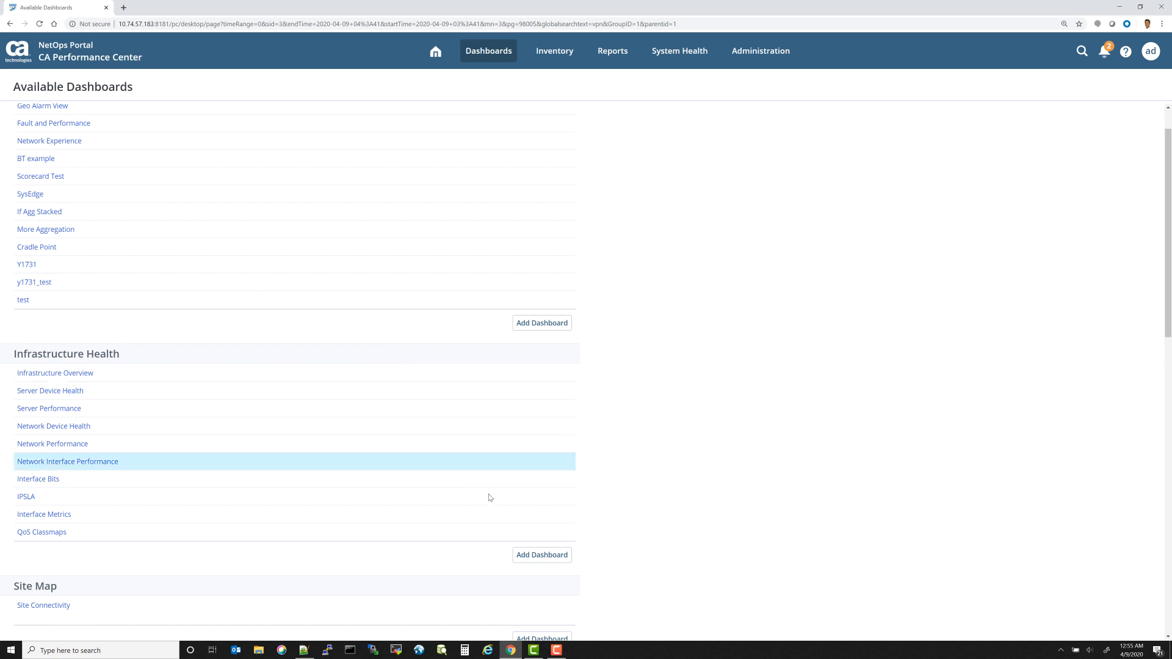
{"action": "left_click", "coordinate": [541, 556]}
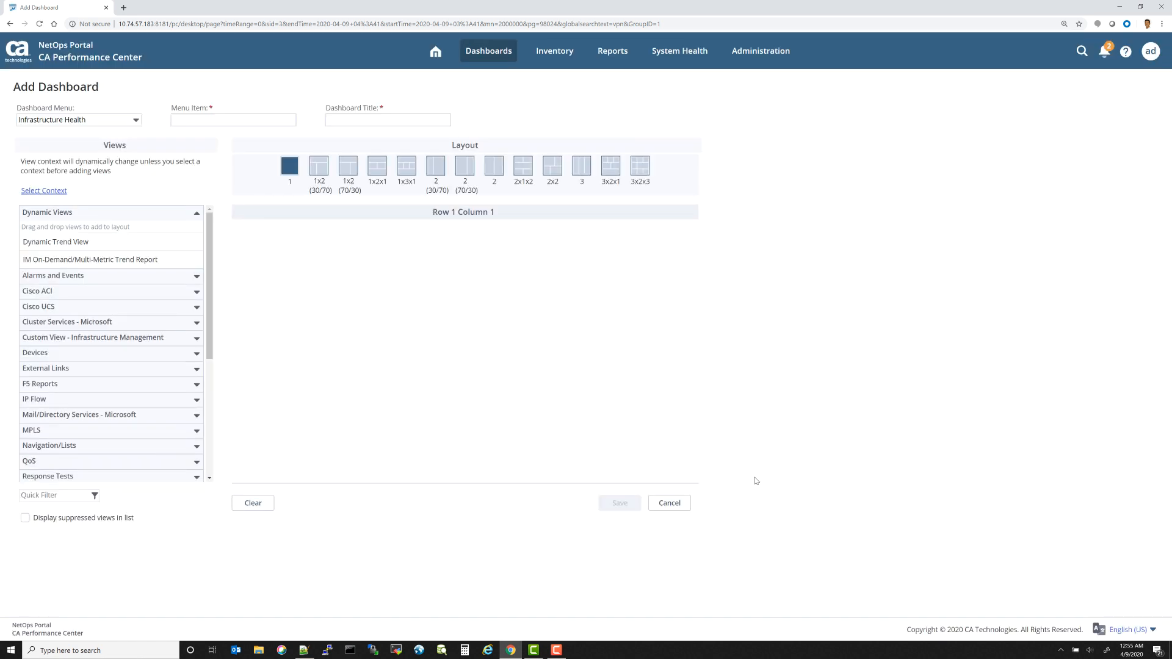
Step: Name the dashboard menu item and title VPN Gateway health and choose the 1x2x1 layout
{"action": "left_click", "coordinate": [215, 117]}
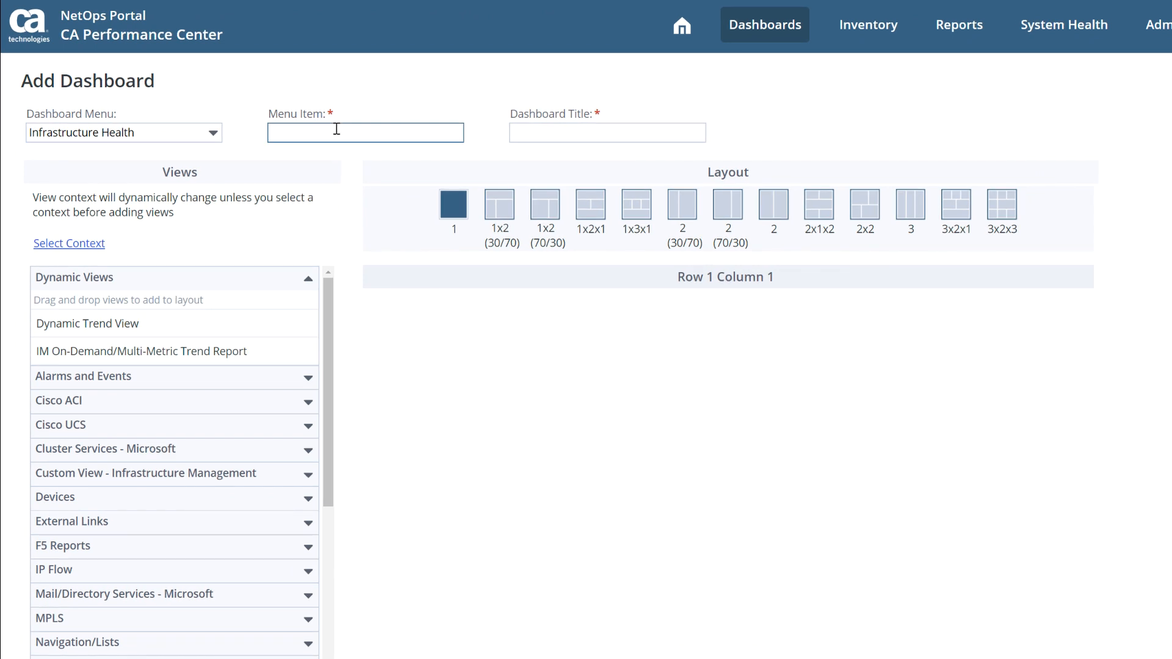
{"action": "type", "text": "VPN Gateway health"}
{"action": "key", "text": "Tab"}
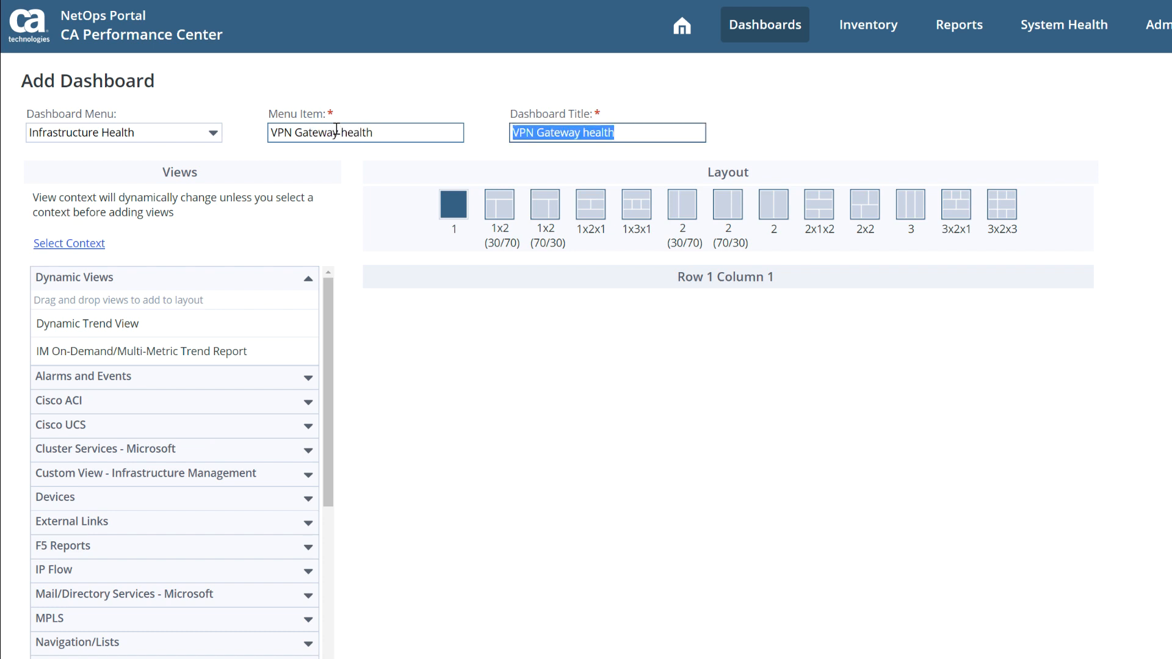
{"action": "left_click", "coordinate": [879, 403]}
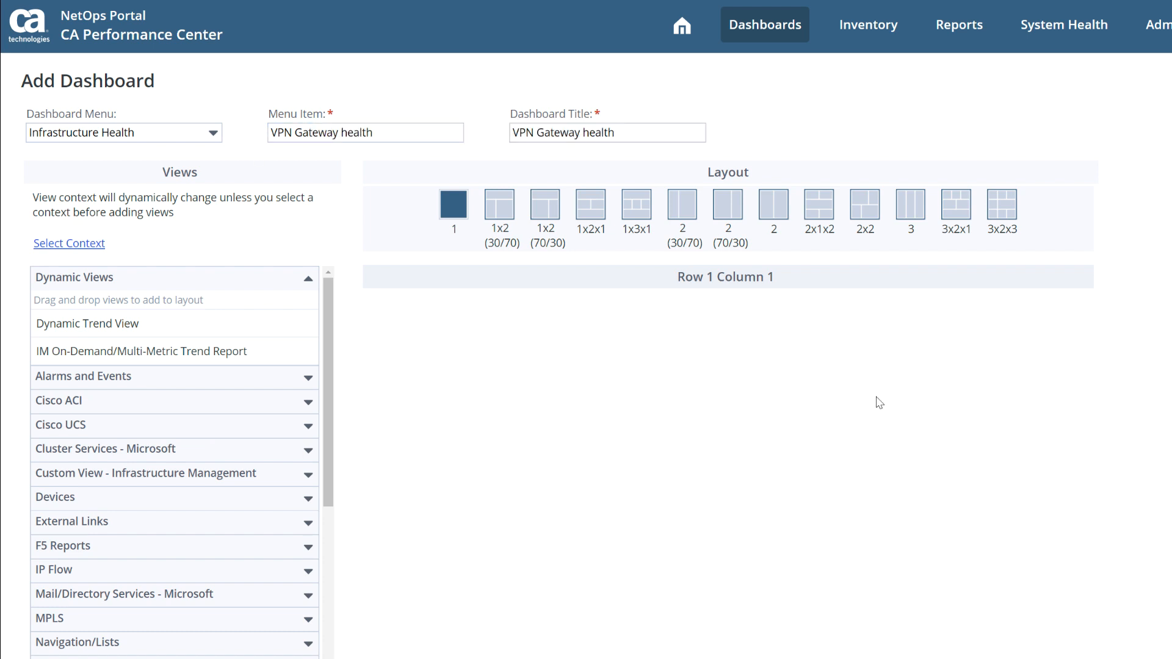
{"action": "left_click", "coordinate": [599, 212]}
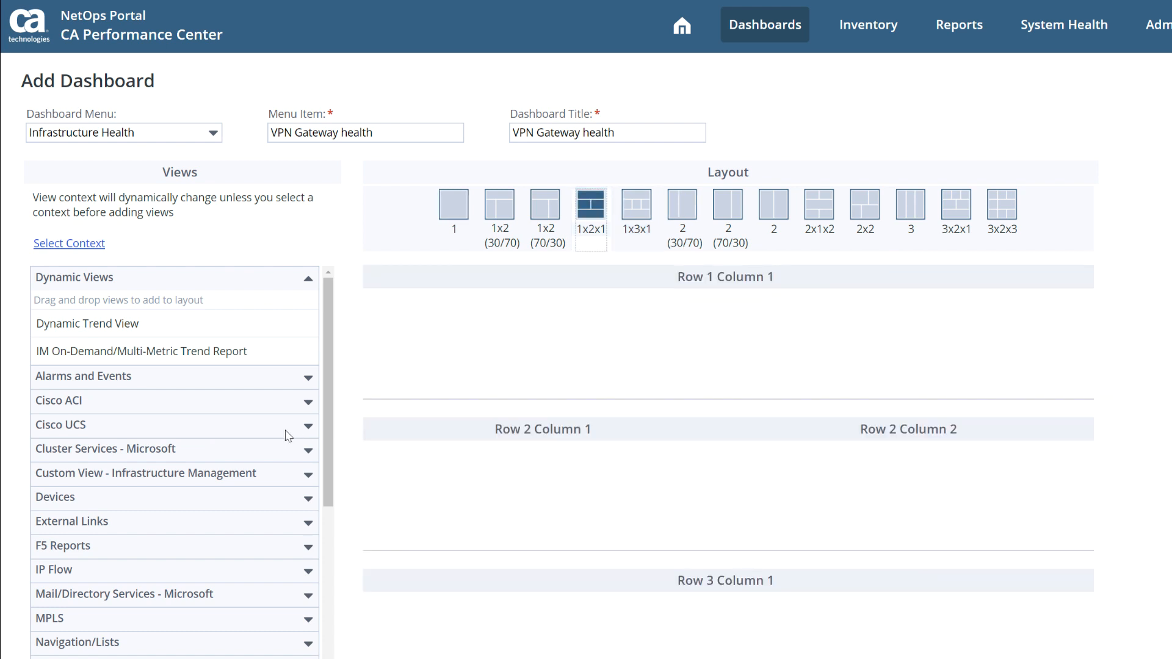
Step: Add the IM Device MultiTrend (Top) view from Custom View - Infrastructure Management to Row 2 Column 1
{"action": "left_click_drag", "start_coordinate": [324, 375], "coordinate": [311, 329]}
{"action": "left_click", "coordinate": [306, 476]}
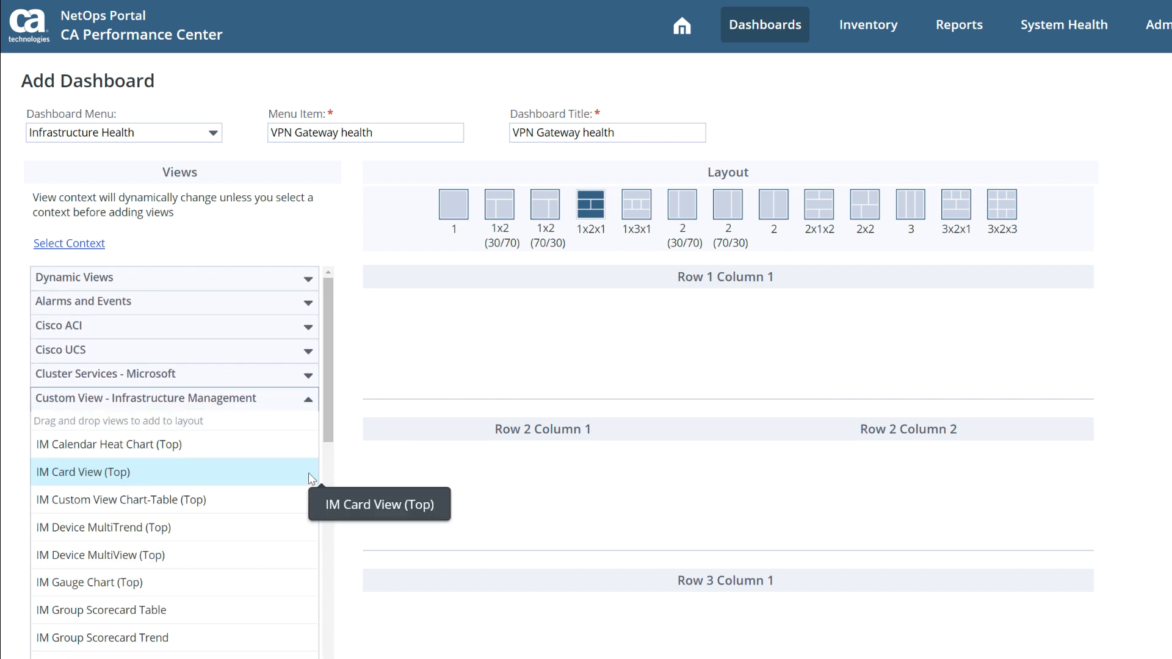
{"action": "left_click_drag", "start_coordinate": [327, 388], "coordinate": [326, 430]}
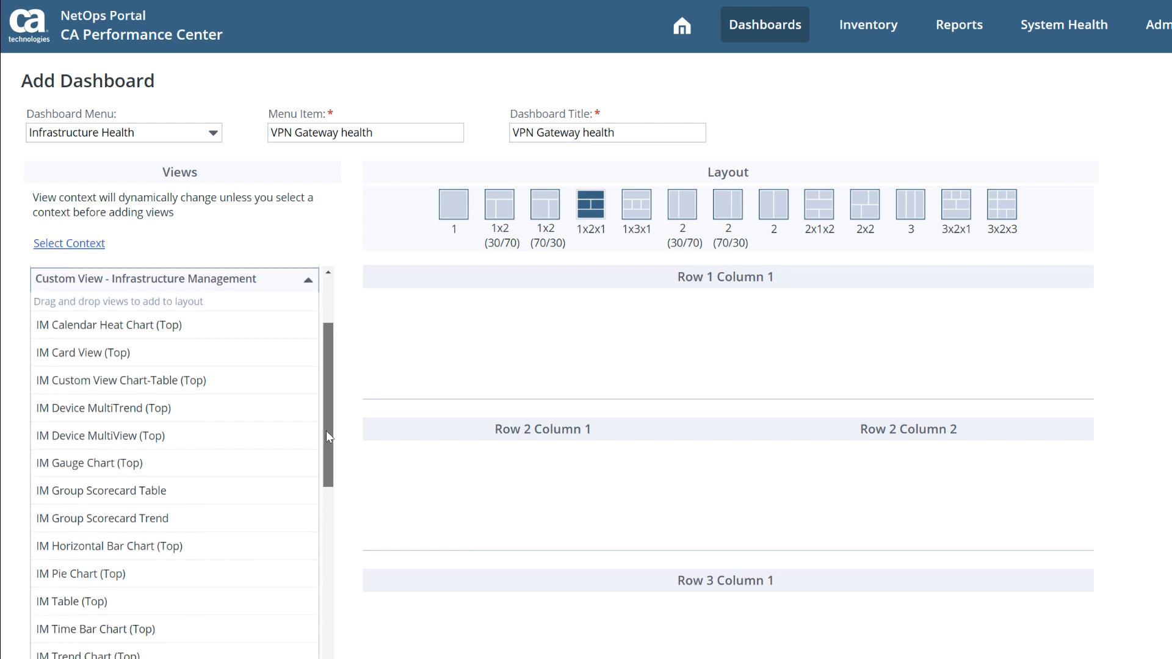
{"action": "left_click_drag", "start_coordinate": [204, 408], "coordinate": [550, 498]}
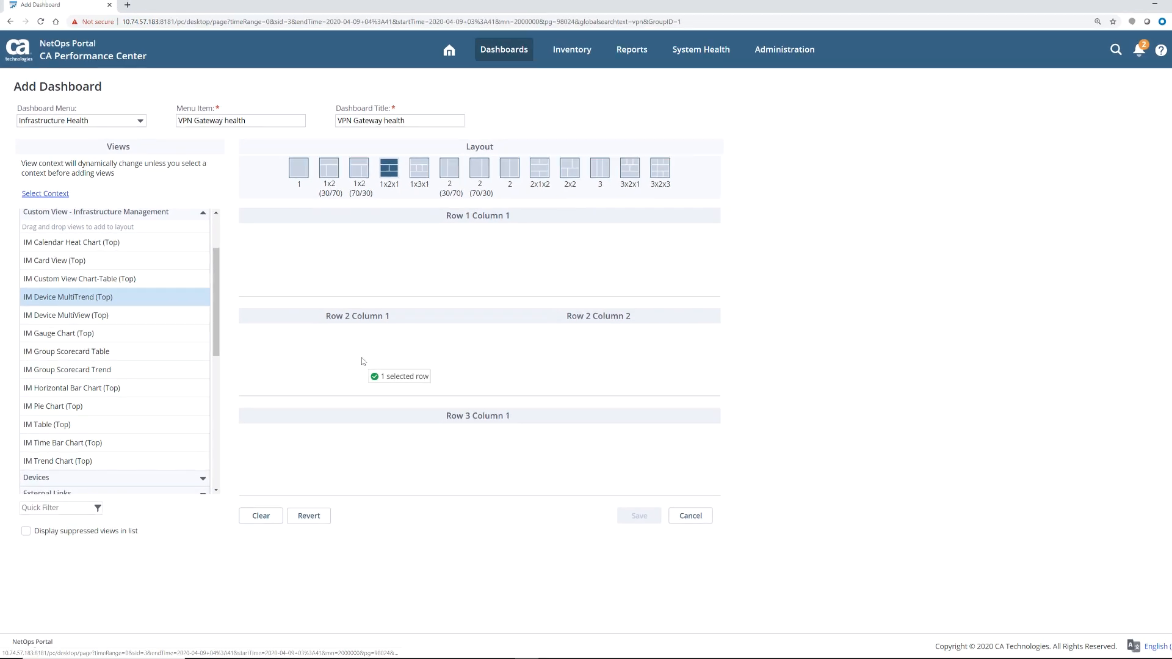
{"action": "left_click_drag", "start_coordinate": [361, 361], "coordinate": [359, 361]}
Step: Place IM Device MultiView (Top) in Row 2 Column 2 and IM Table (Top) below the trend in Row 2 Column 1
{"action": "left_click_drag", "start_coordinate": [152, 315], "coordinate": [568, 340]}
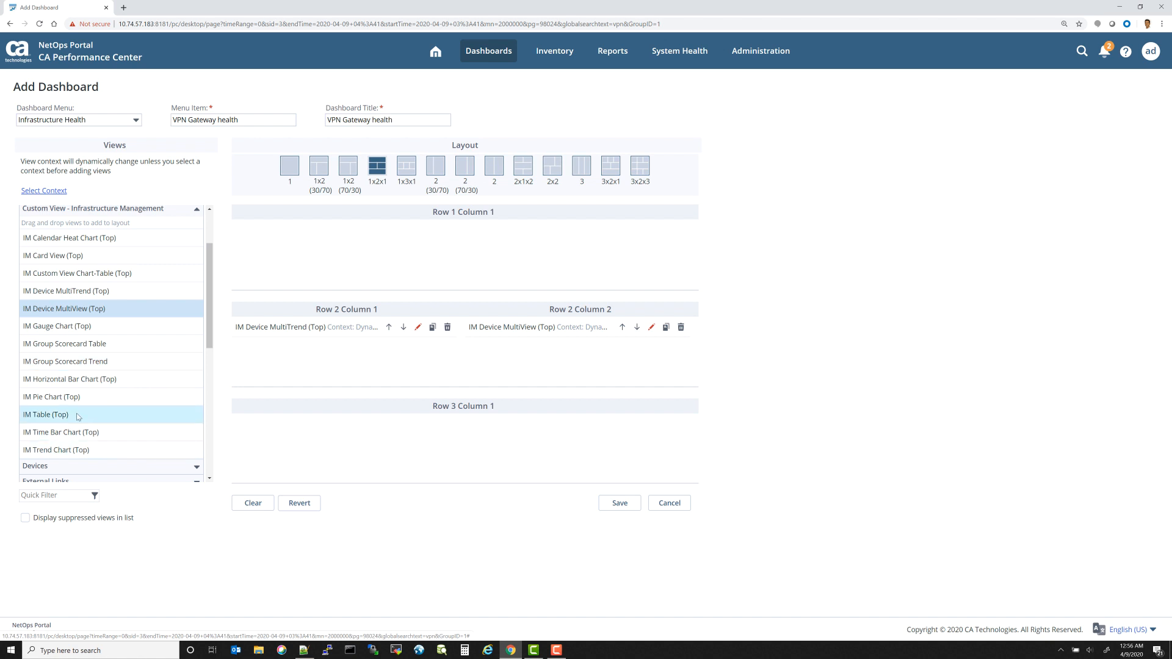
{"action": "left_click_drag", "start_coordinate": [78, 417], "coordinate": [342, 350]}
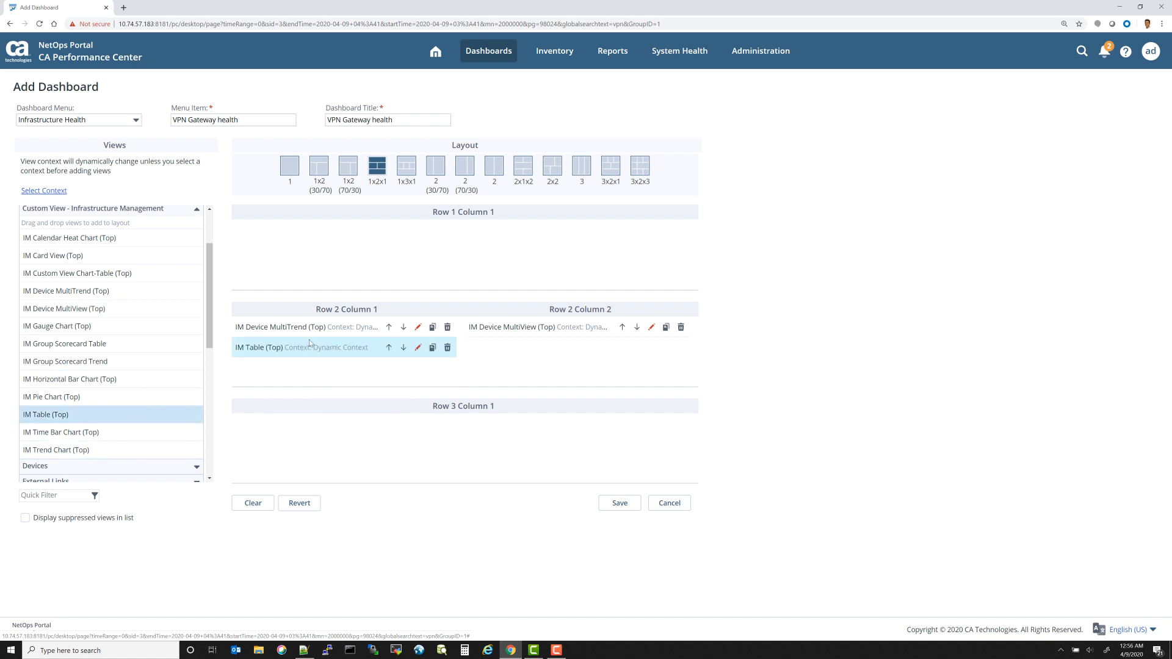
Step: Edit the MultiTrend view, setting the chart type to Stacked Chart and the metric family to Remote User Gateway Stats
{"action": "left_click", "coordinate": [418, 327]}
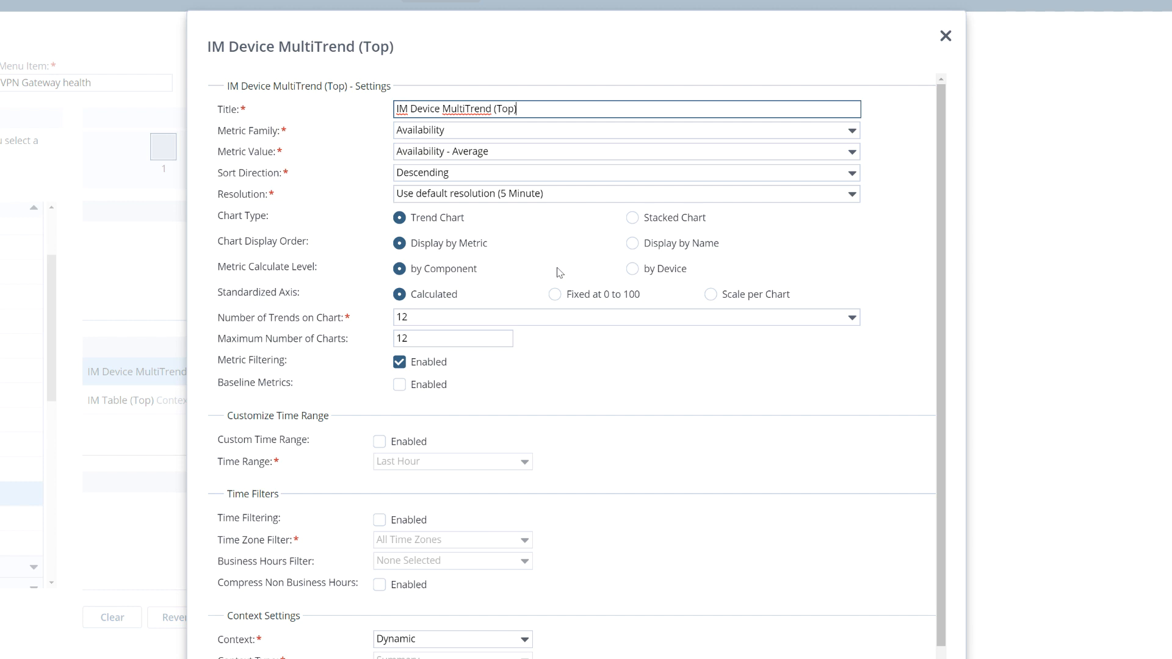
{"action": "left_click", "coordinate": [633, 218]}
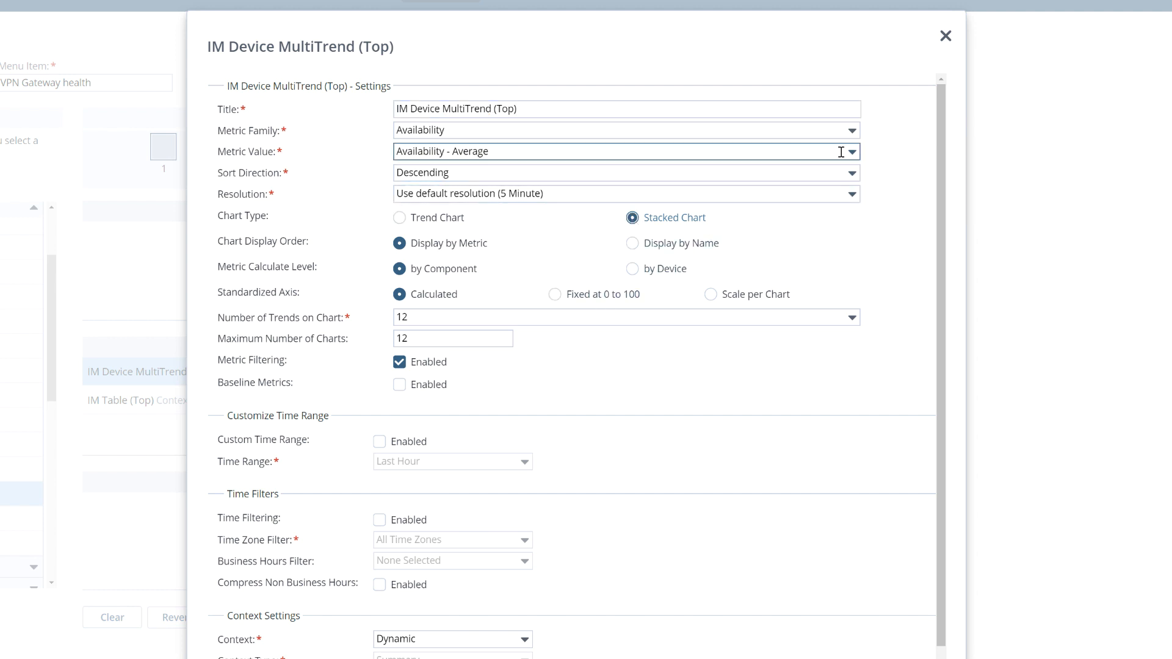
{"action": "left_click", "coordinate": [852, 130]}
{"action": "type", "text": "remote"}
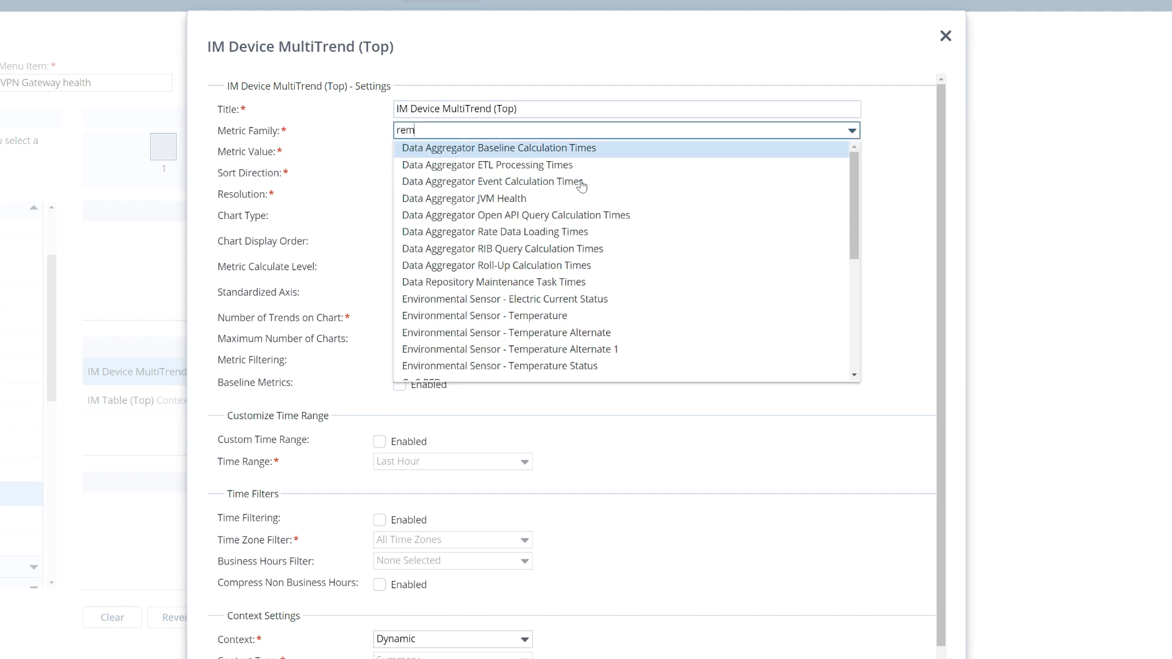
{"action": "left_click", "coordinate": [507, 154]}
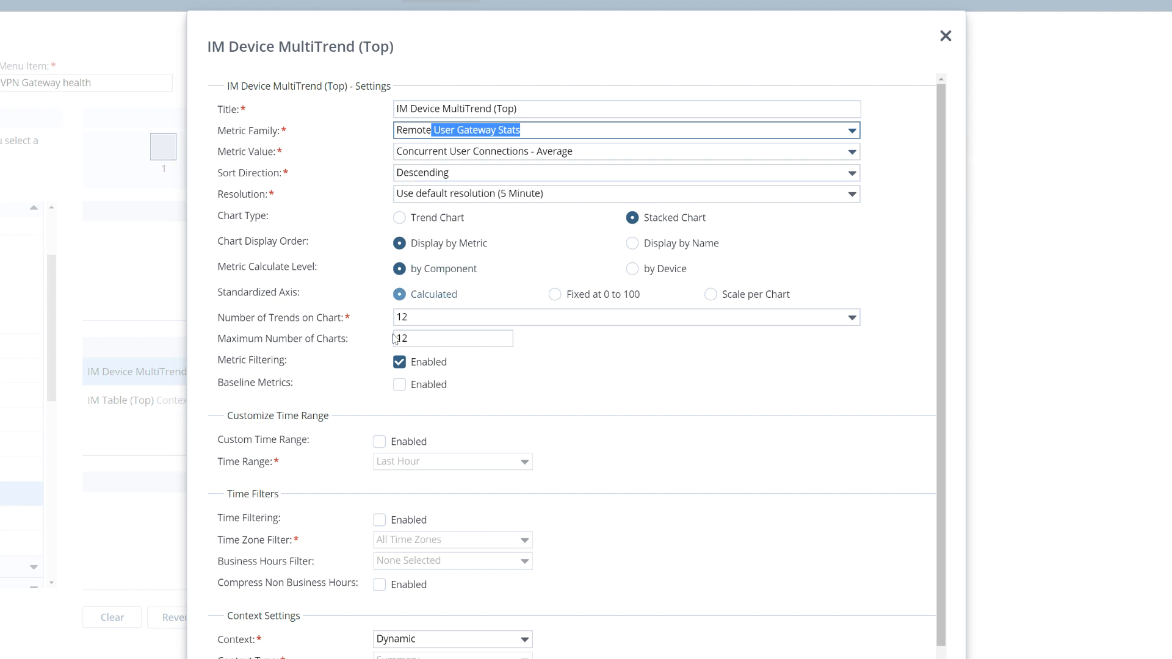
Step: Set the view's maximum number of charts to 50 and its metric calculate level to by Device
{"action": "left_click", "coordinate": [422, 337]}
{"action": "double_click", "coordinate": [432, 336]}
{"action": "type", "text": "50"}
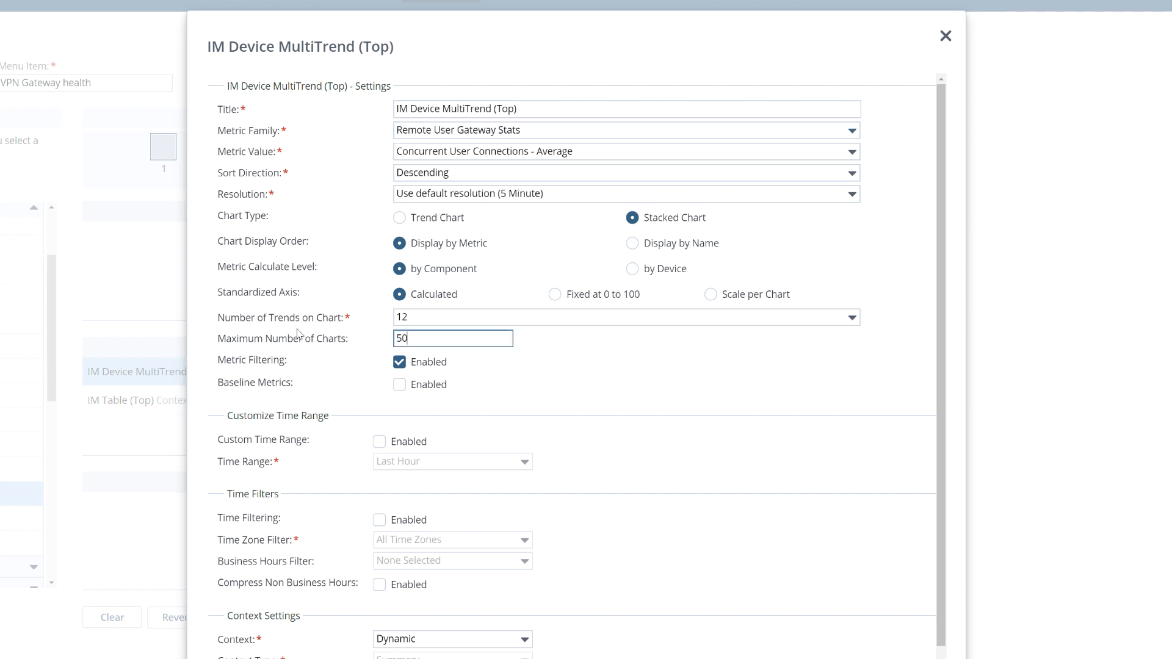
{"action": "left_click", "coordinate": [787, 408]}
{"action": "left_click", "coordinate": [633, 272]}
Step: Change the MultiTrend view's context to Fixed
{"action": "scroll", "coordinate": [696, 429], "scroll_direction": "down", "scroll_amount": 1}
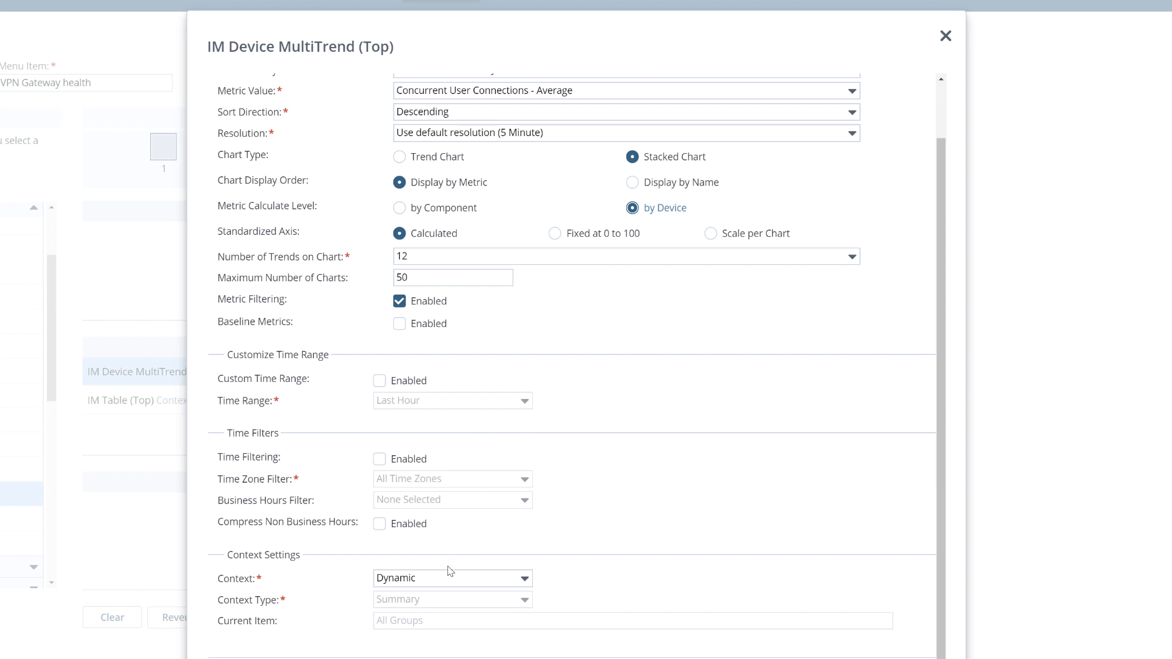
{"action": "left_click", "coordinate": [509, 578]}
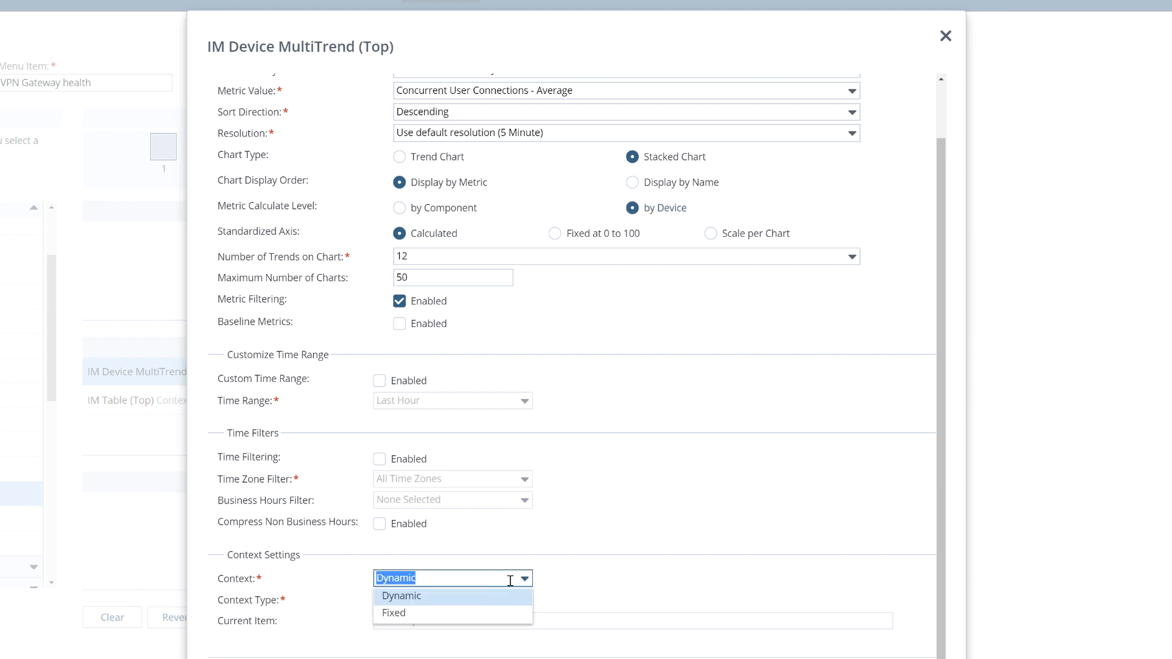
{"action": "left_click", "coordinate": [437, 614]}
{"action": "scroll", "coordinate": [636, 566], "scroll_direction": "down", "scroll_amount": 2}
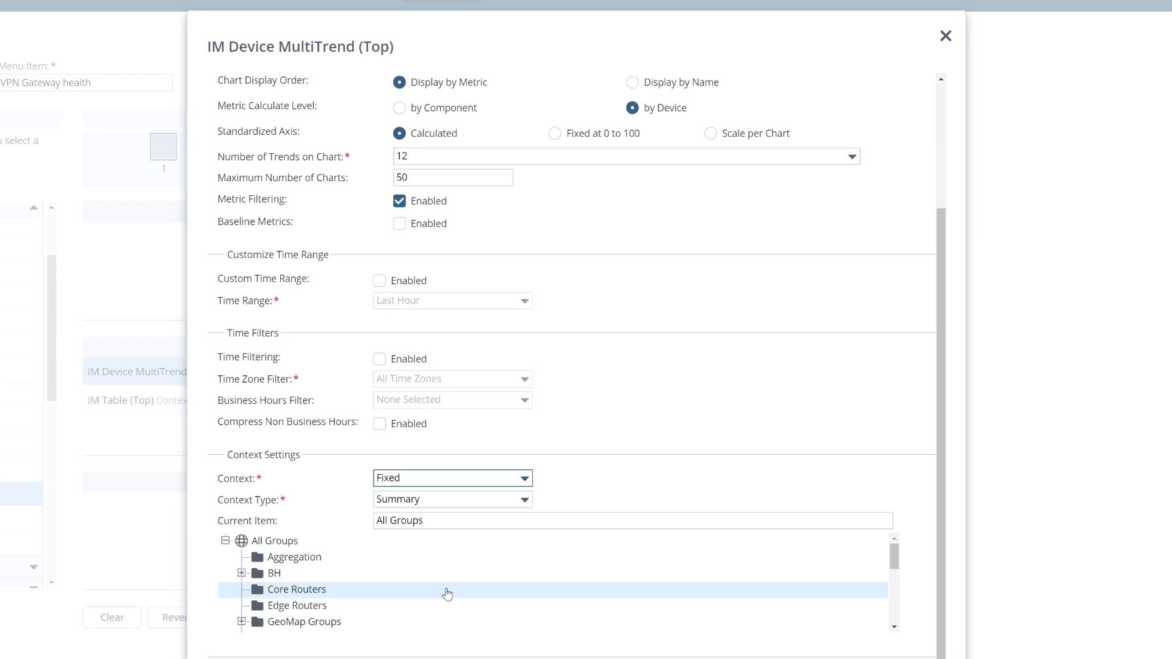
Step: Set the MultiTrend view's fixed context item to the VPN Gateways group under Collections
{"action": "scroll", "coordinate": [445, 591], "scroll_direction": "down", "scroll_amount": 5}
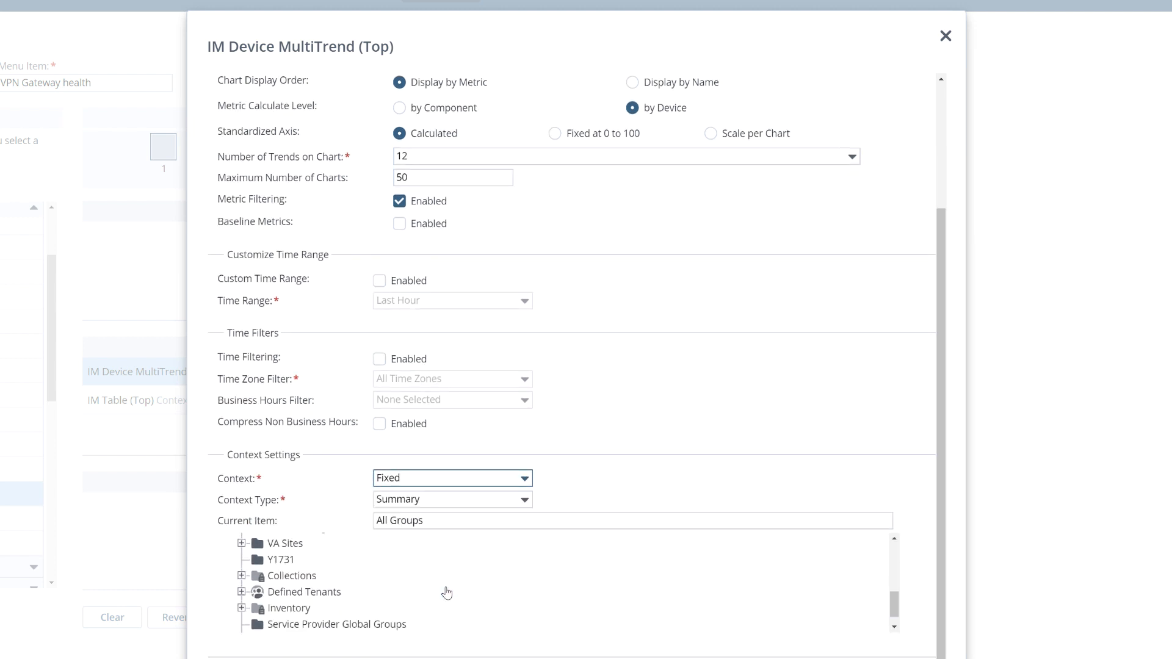
{"action": "left_click", "coordinate": [242, 576]}
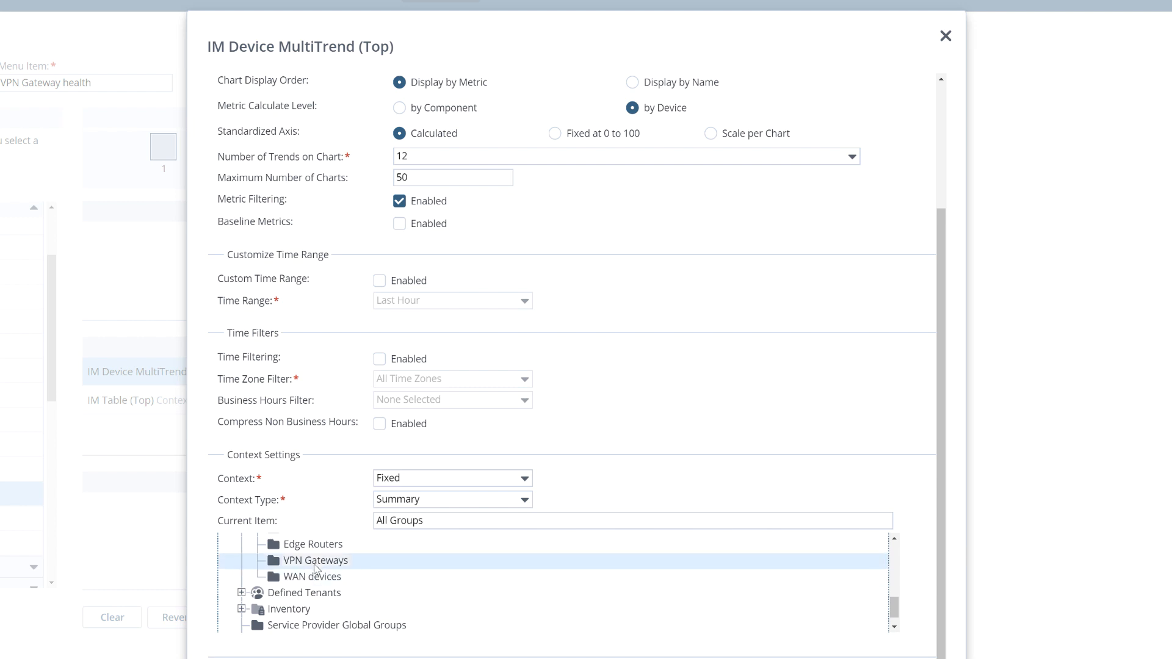
{"action": "left_click", "coordinate": [316, 564]}
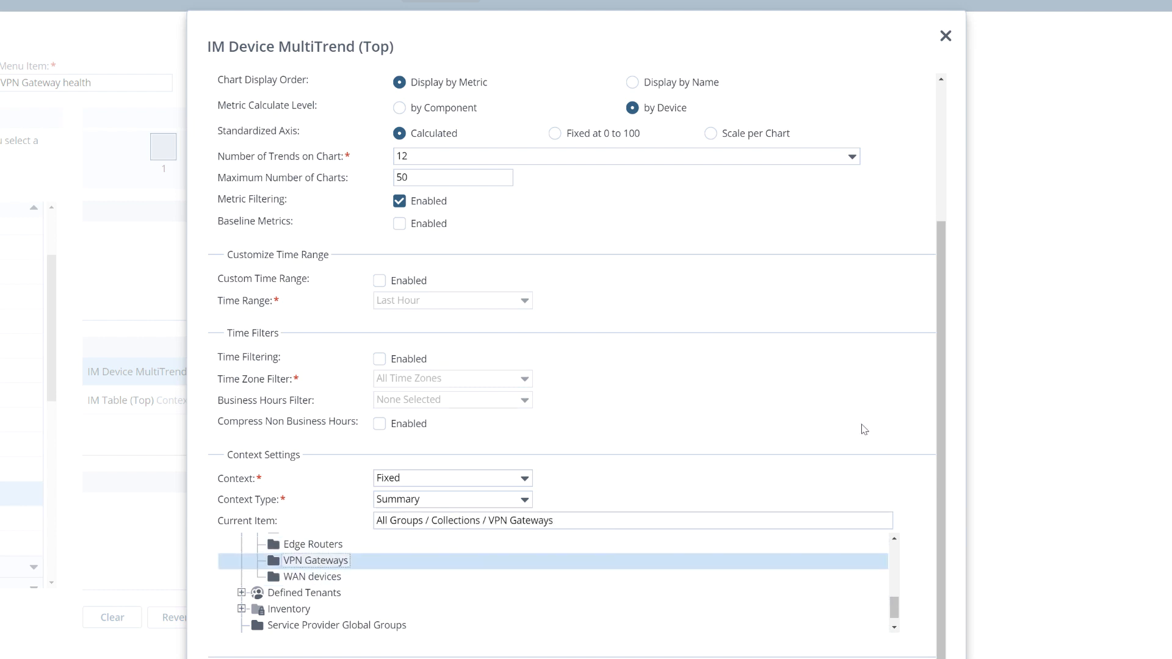
Step: Retitle the MultiTrend view as Concurrent User Connections Trend and save its settings
{"action": "scroll", "coordinate": [862, 426], "scroll_direction": "up", "scroll_amount": 2}
{"action": "scroll", "coordinate": [862, 426], "scroll_direction": "up", "scroll_amount": 1}
{"action": "left_click", "coordinate": [536, 110]}
{"action": "key", "text": "ctrl+a"}
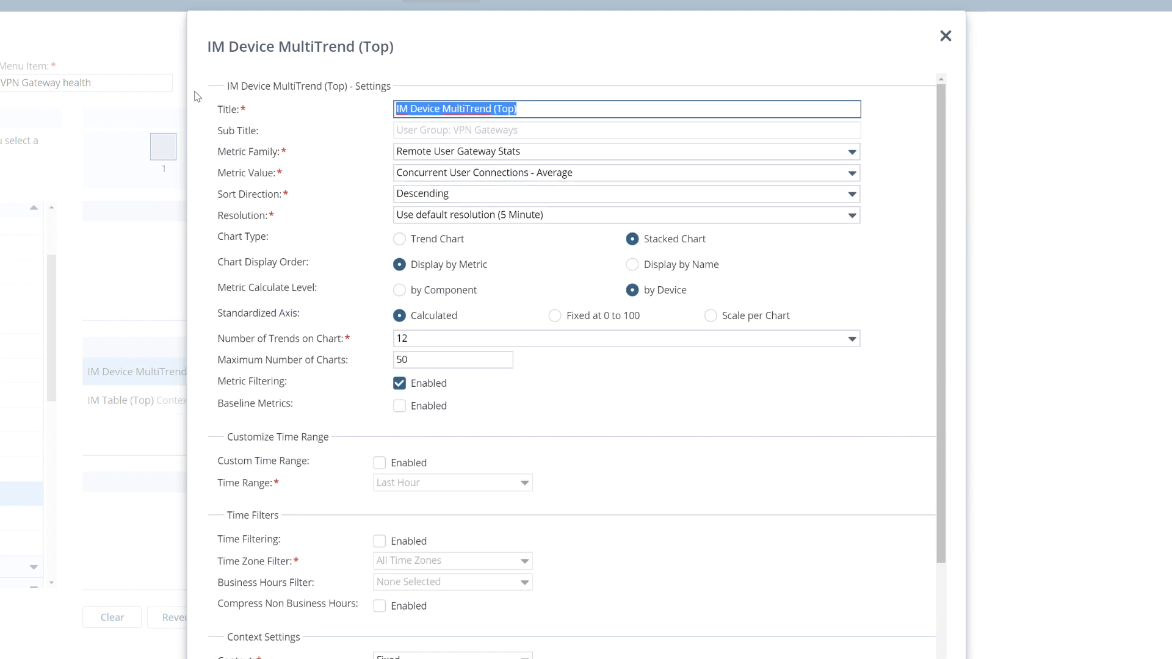
{"action": "type", "text": "Con"}
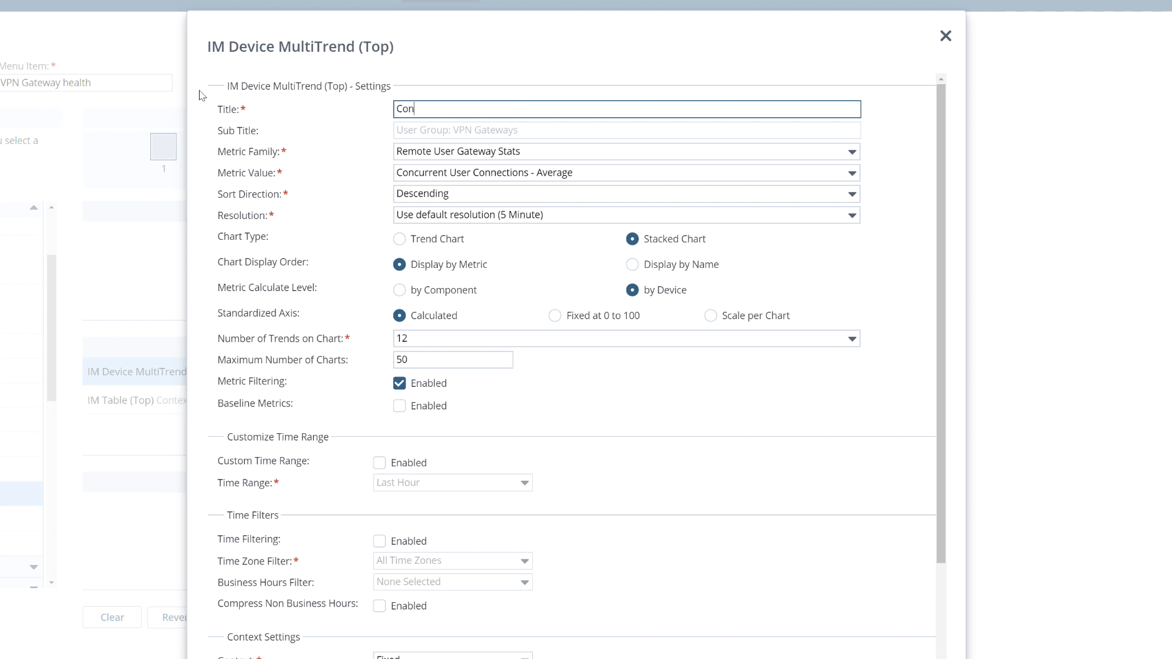
{"action": "type", "text": "current User Connections Trend"}
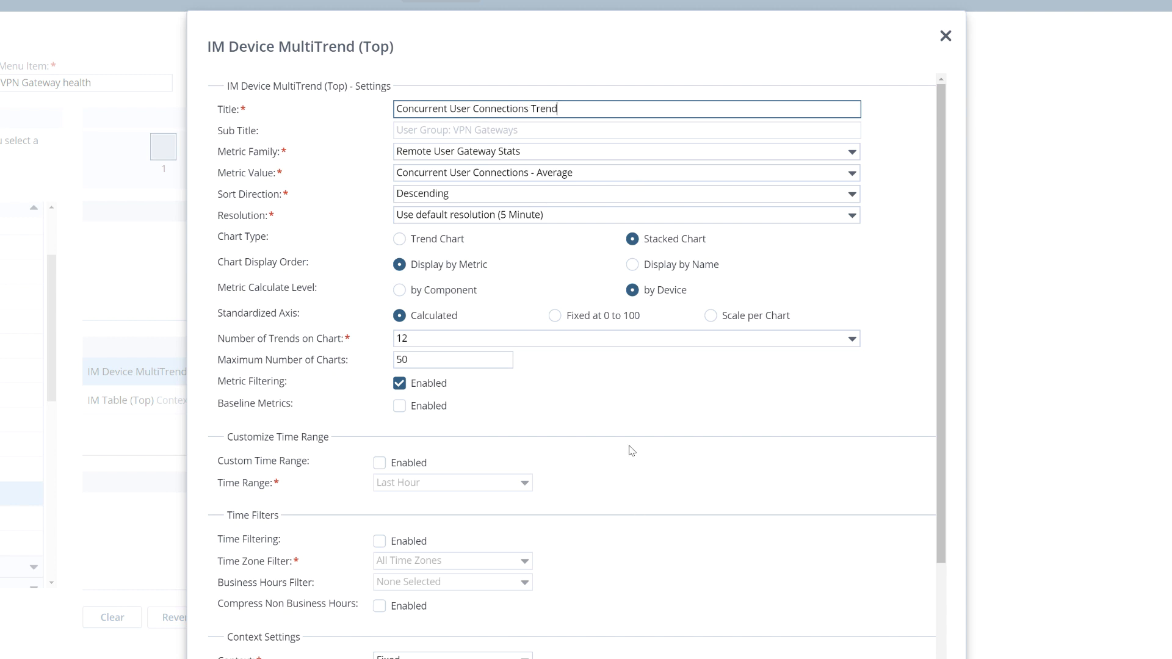
{"action": "scroll", "coordinate": [624, 439], "scroll_direction": "down", "scroll_amount": 3}
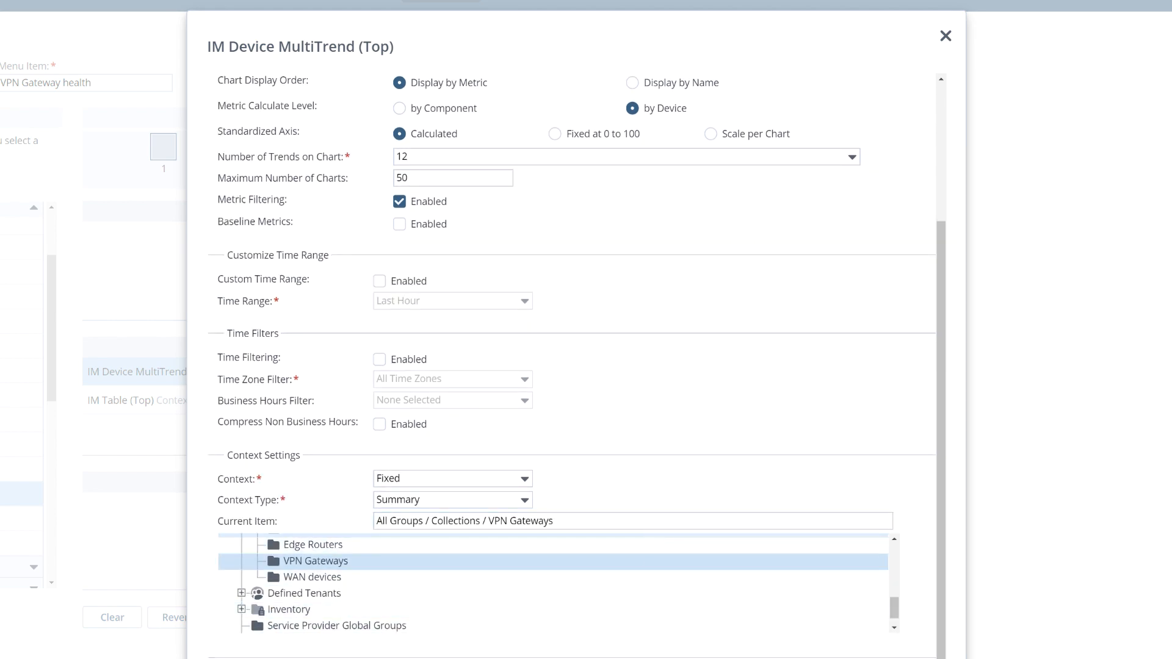
{"action": "left_click", "coordinate": [708, 635]}
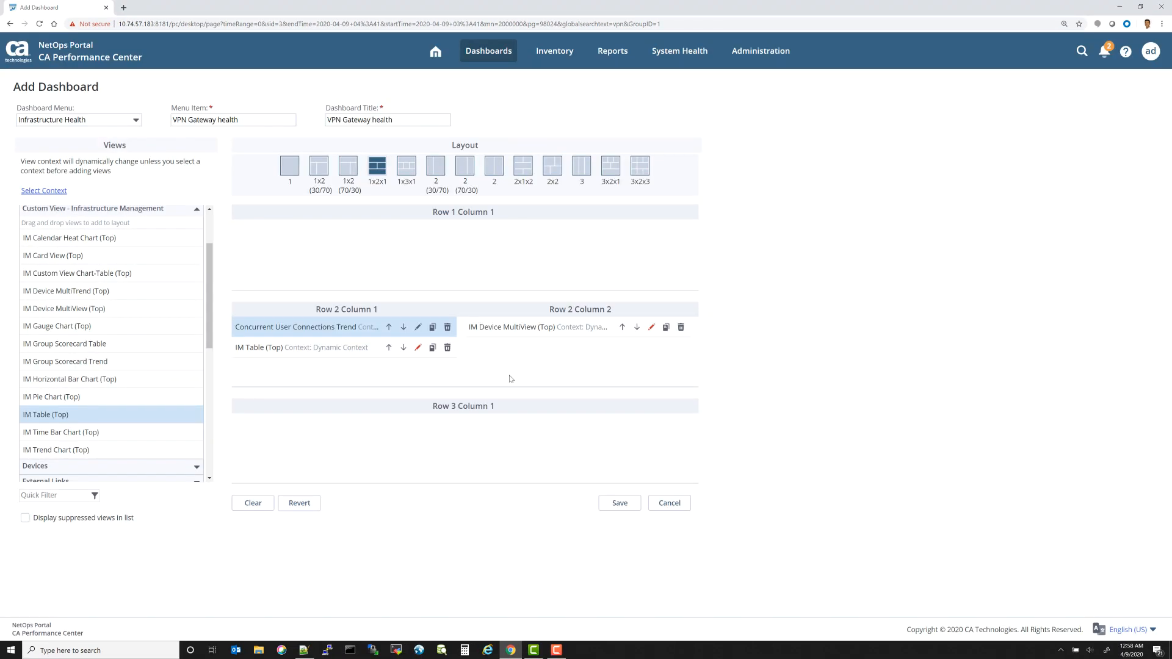
Step: Edit the MultiView, setting its metric family to Remote User Gateway Stats and selecting the Pct Util User Connections - Average field
{"action": "left_click", "coordinate": [650, 326]}
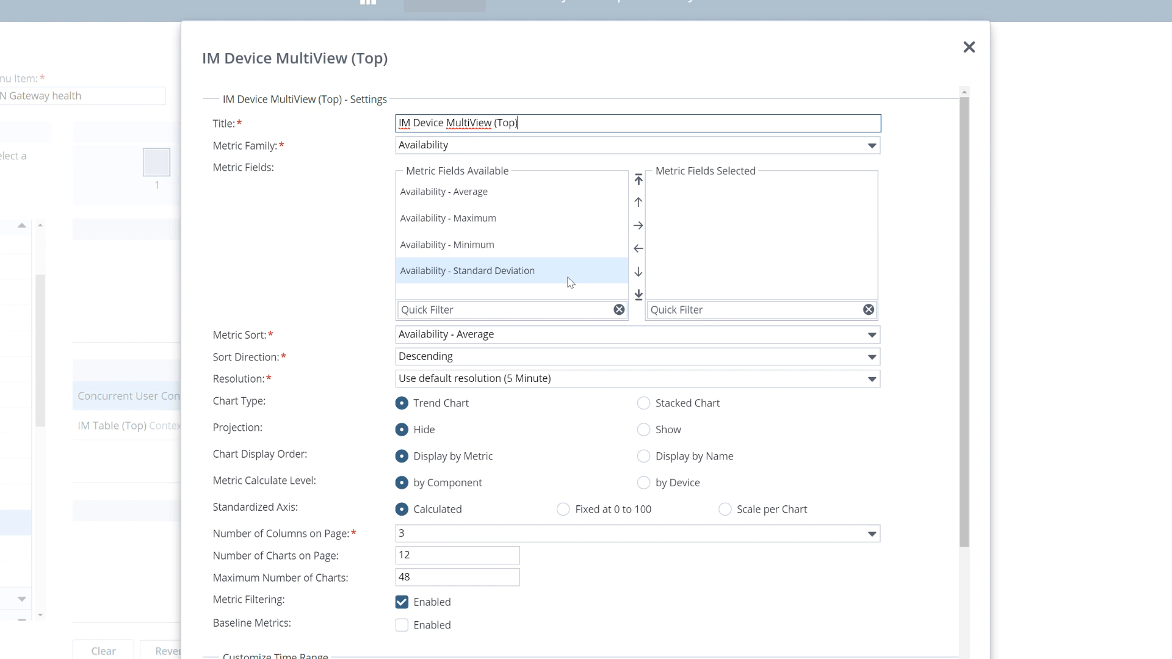
{"action": "left_click", "coordinate": [872, 146]}
{"action": "type", "text": "Remote User Gateway Stats"}
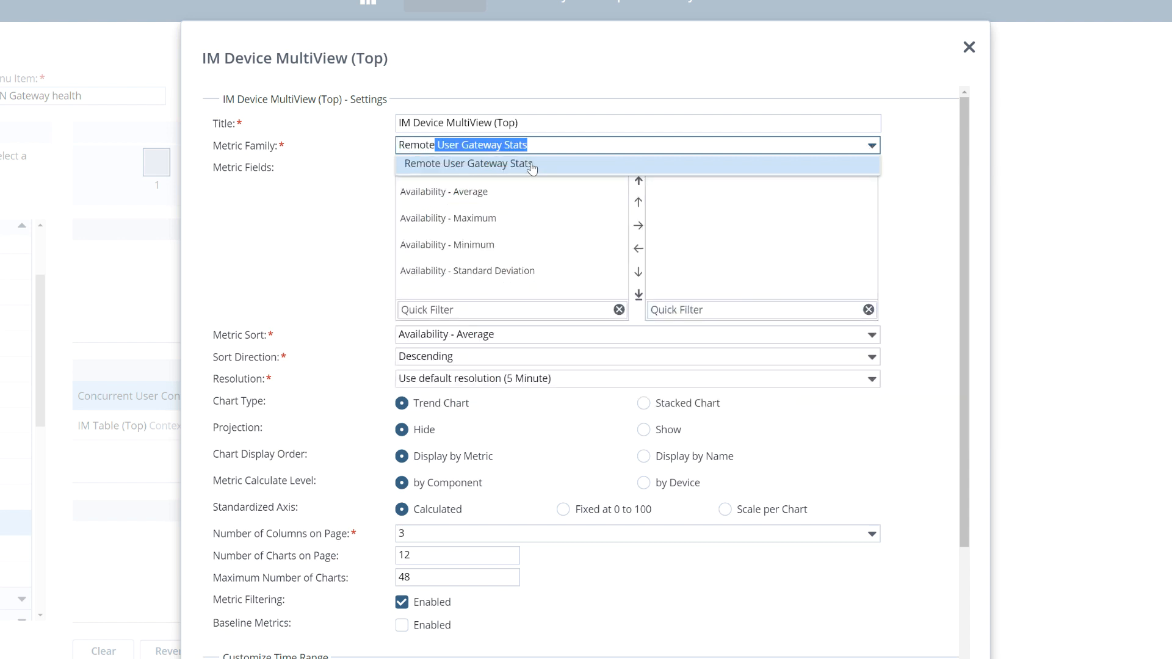
{"action": "left_click", "coordinate": [531, 164]}
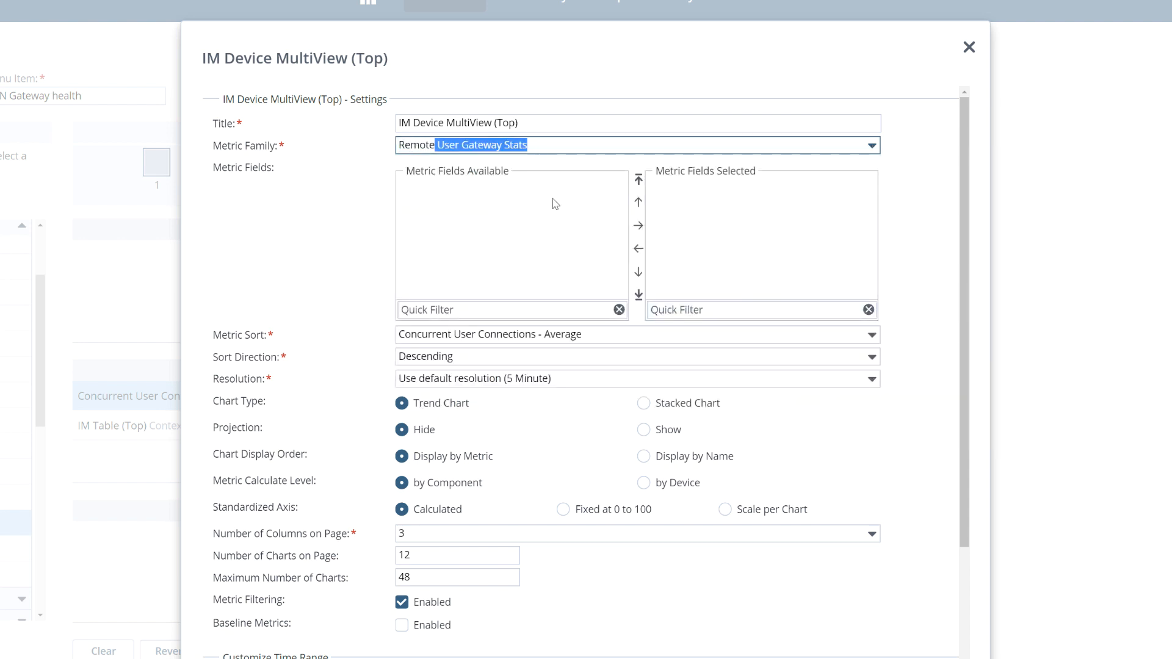
{"action": "scroll", "coordinate": [553, 257], "scroll_direction": "down", "scroll_amount": 1}
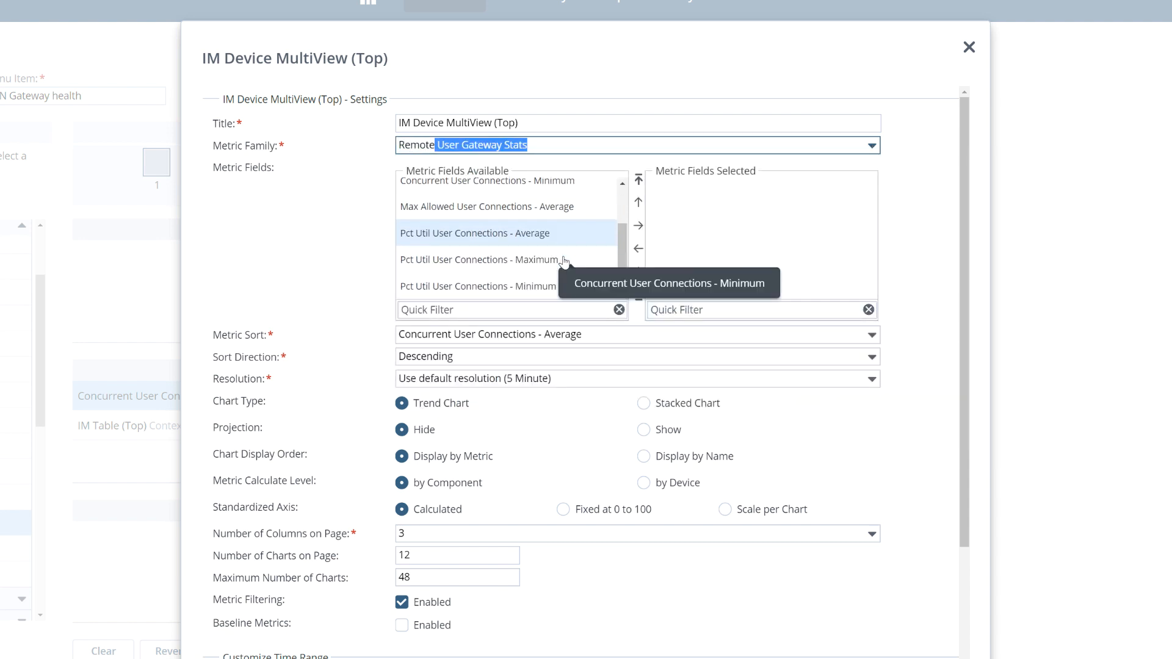
{"action": "left_click_drag", "start_coordinate": [497, 233], "coordinate": [712, 282]}
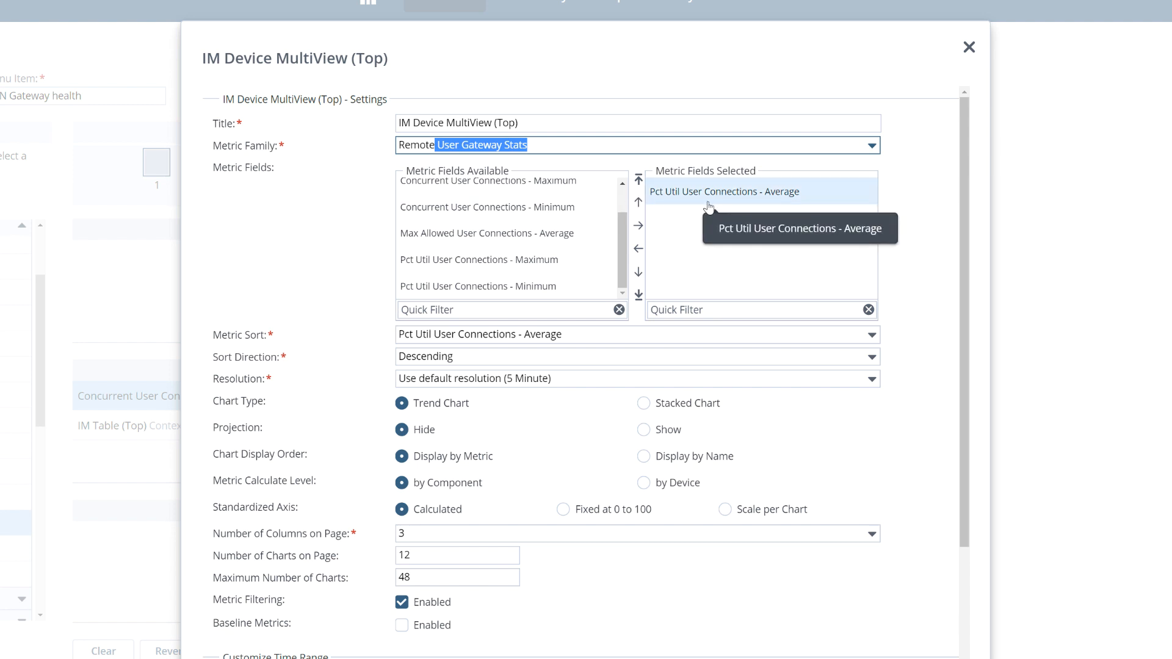
Step: Retitle the MultiView as % User Connections
{"action": "left_click_drag", "start_coordinate": [519, 123], "coordinate": [331, 125]}
{"action": "type", "text": "%"}
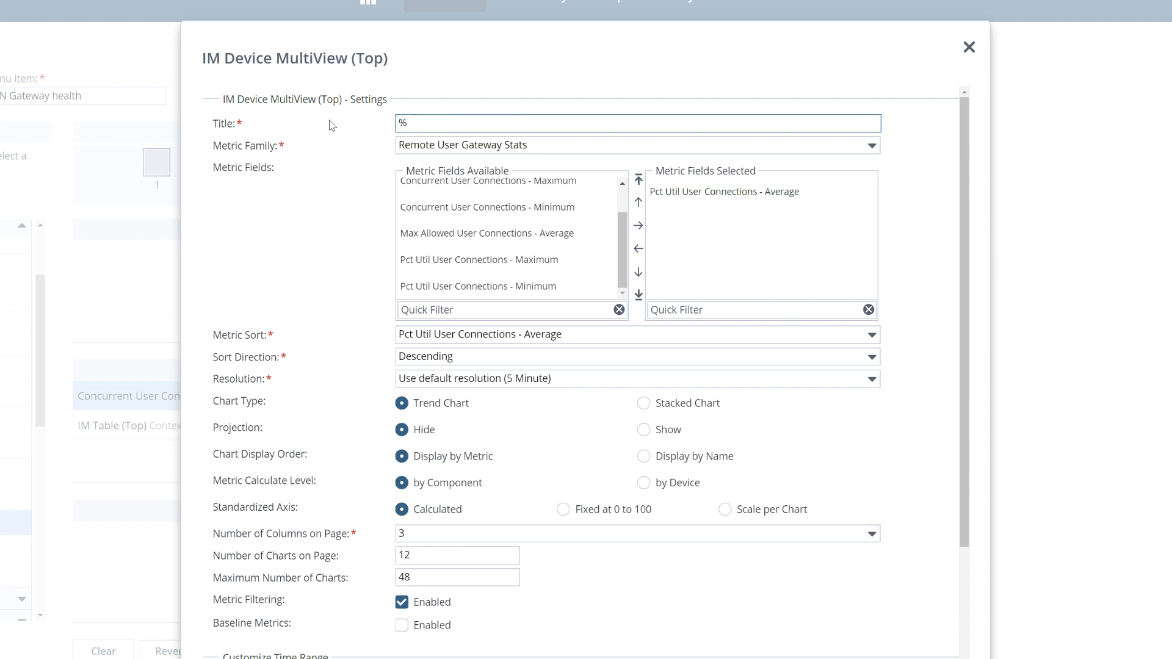
{"action": "type", "text": " Con"}
{"action": "key", "text": "BackSpace"}
{"action": "key", "text": "BackSpace"}
{"action": "type", "text": "User Connections"}
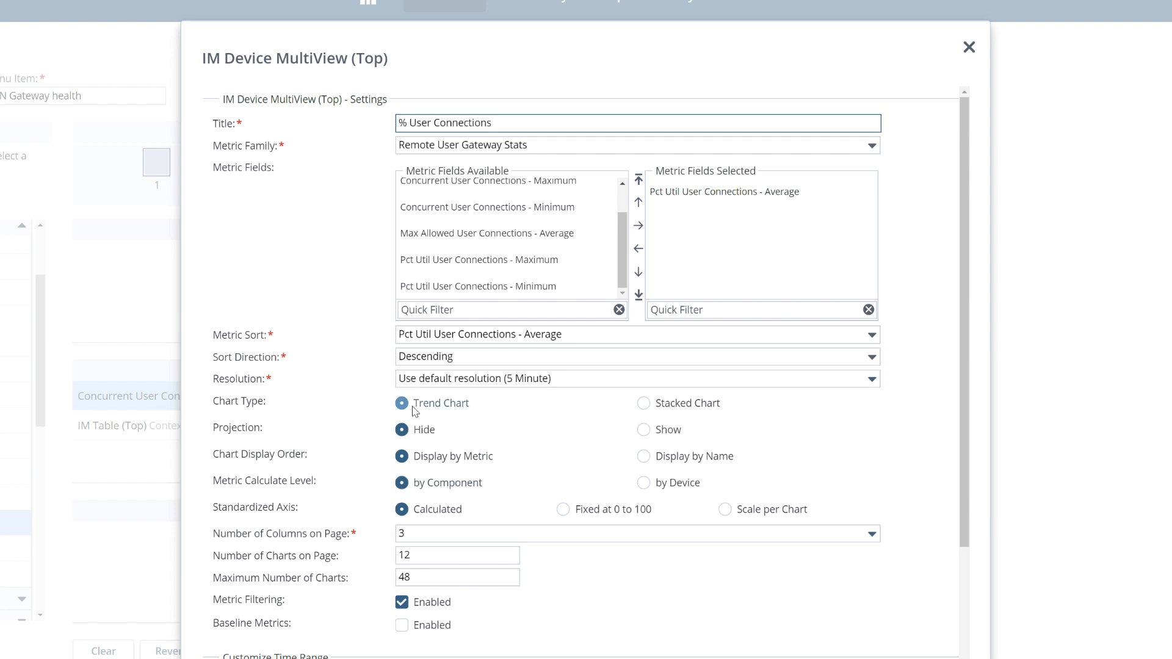
Step: Set the MultiView's metric calculate level to by Device and its number of charts on page to 20
{"action": "left_click", "coordinate": [644, 482]}
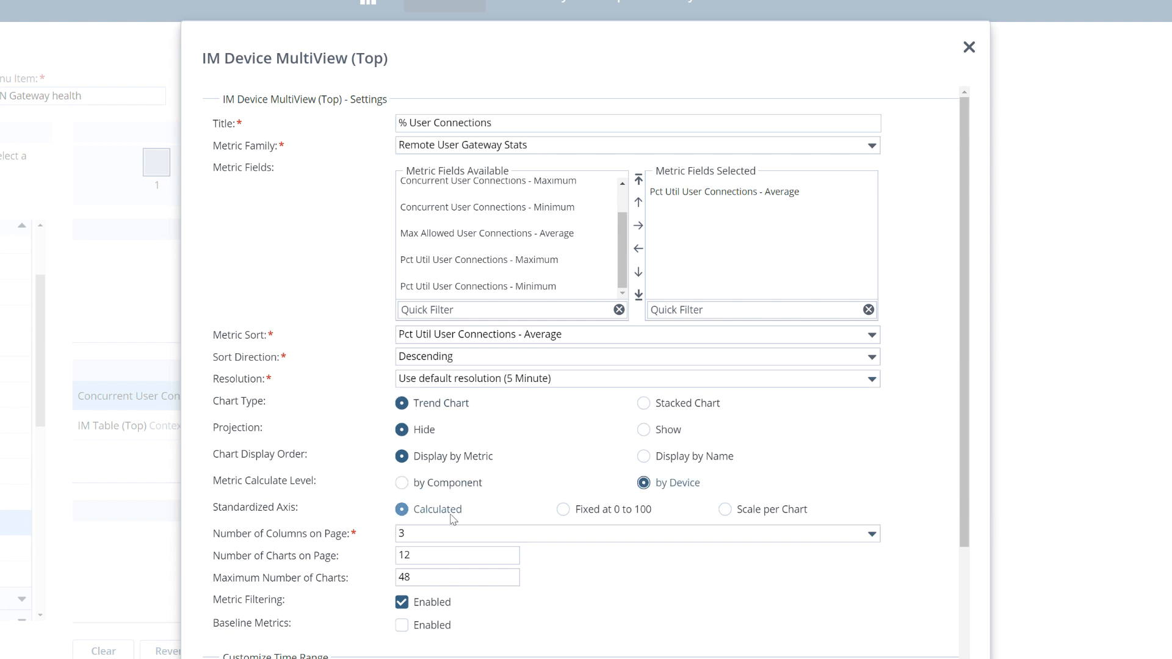
{"action": "left_click", "coordinate": [470, 573]}
{"action": "left_click", "coordinate": [400, 560]}
{"action": "key", "text": "ctrl+a"}
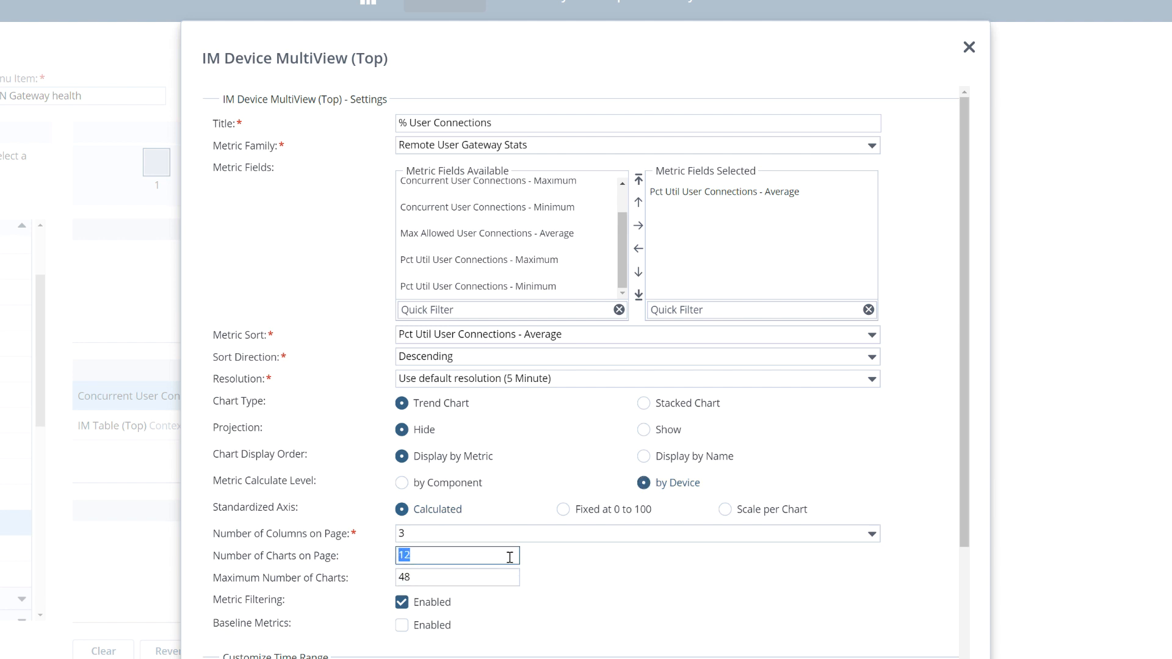
{"action": "type", "text": "2"}
Step: Set the MultiView's context to Fixed on the VPN Gateways collection and save the view
{"action": "scroll", "coordinate": [646, 621], "scroll_direction": "down", "scroll_amount": 5}
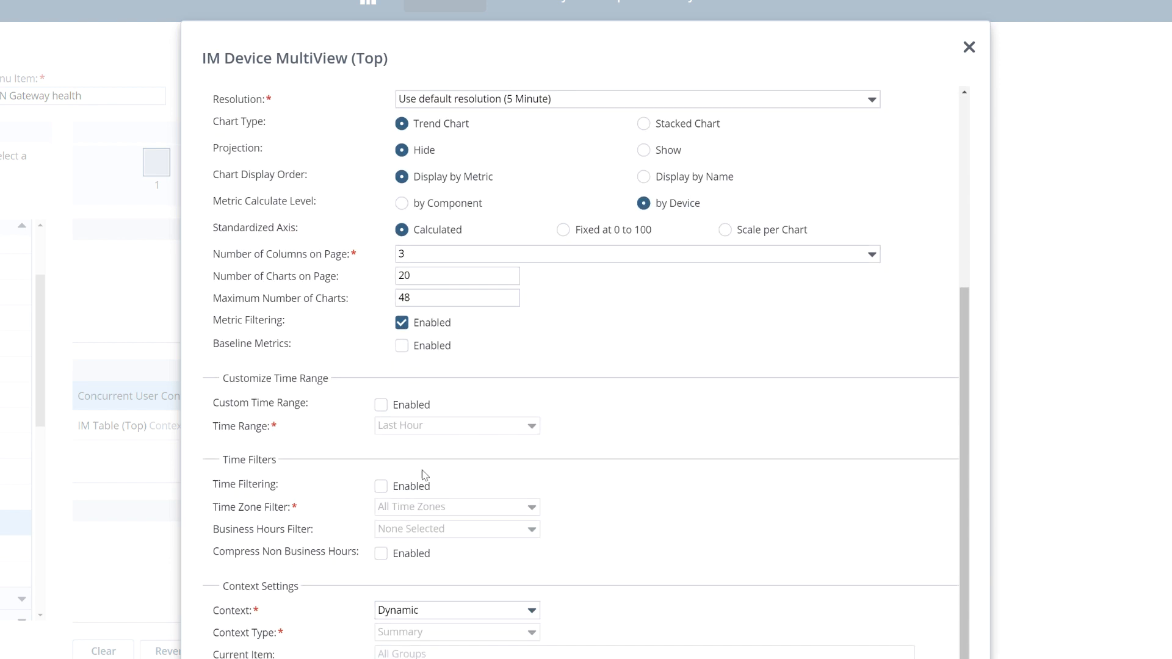
{"action": "left_click", "coordinate": [529, 612]}
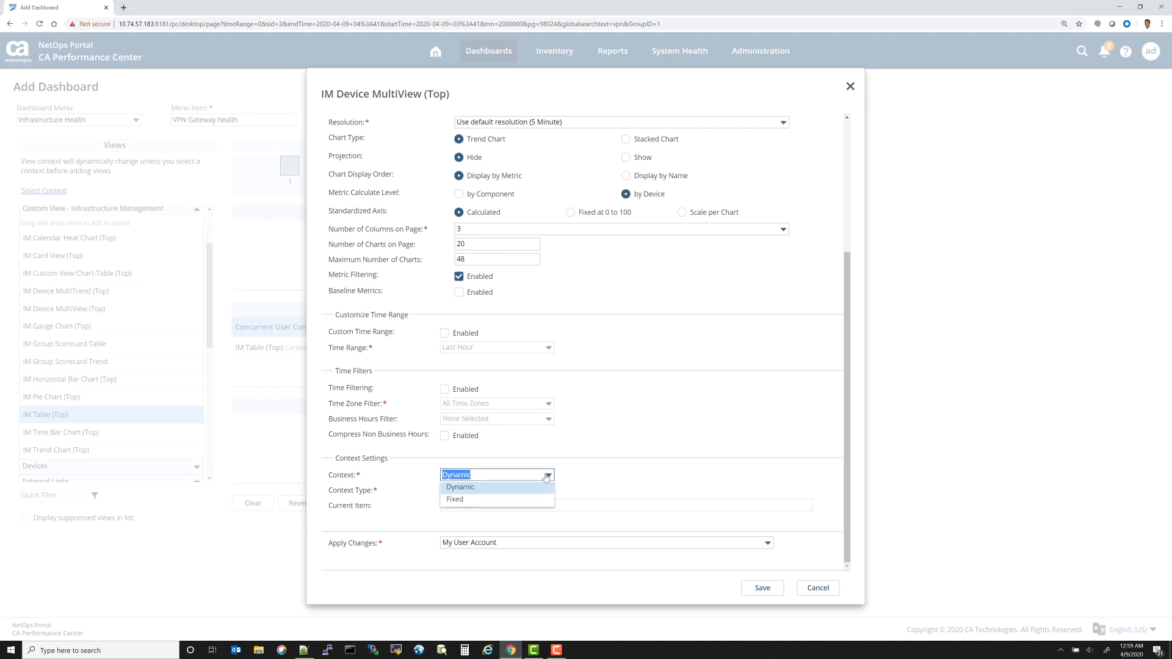
{"action": "left_click", "coordinate": [512, 500]}
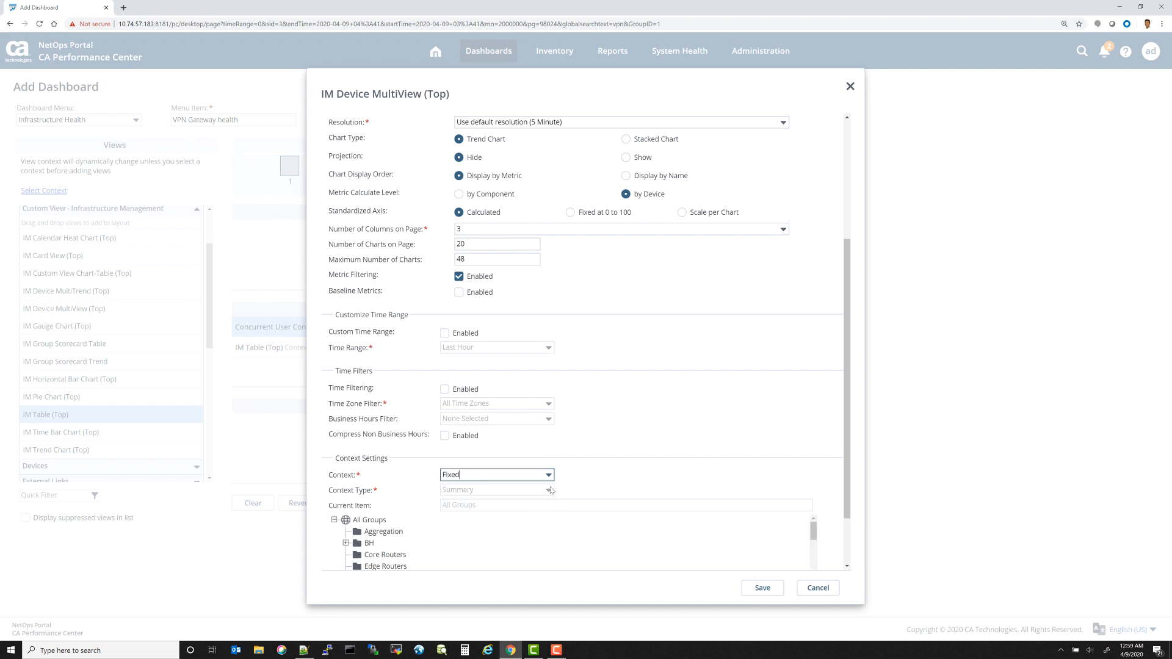
{"action": "scroll", "coordinate": [480, 509], "scroll_direction": "down", "scroll_amount": 1}
{"action": "scroll", "coordinate": [419, 489], "scroll_direction": "down", "scroll_amount": 2}
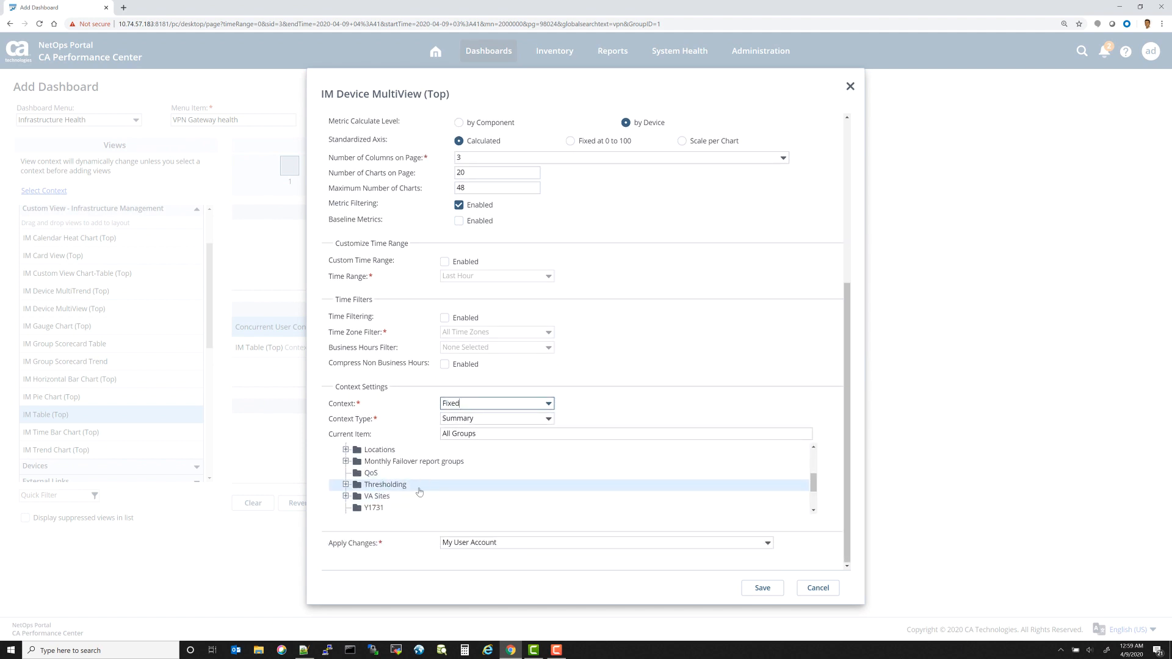
{"action": "scroll", "coordinate": [367, 479], "scroll_direction": "down", "scroll_amount": 1}
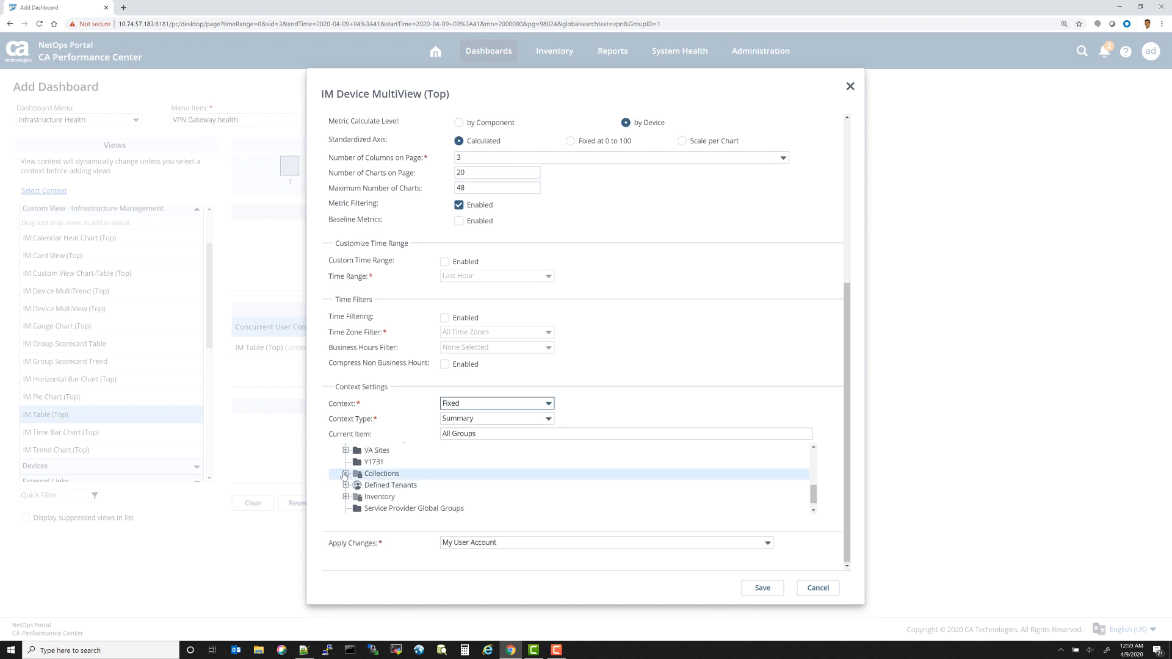
{"action": "left_click", "coordinate": [346, 474]}
{"action": "scroll", "coordinate": [432, 486], "scroll_direction": "down", "scroll_amount": 2}
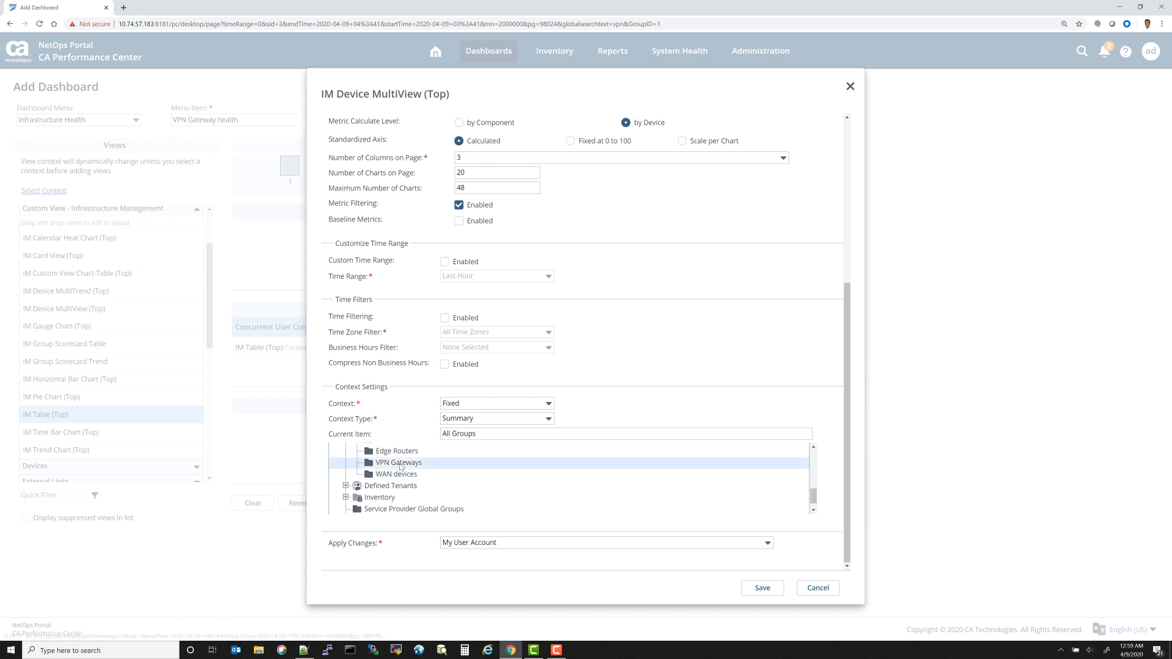
{"action": "left_click", "coordinate": [511, 466]}
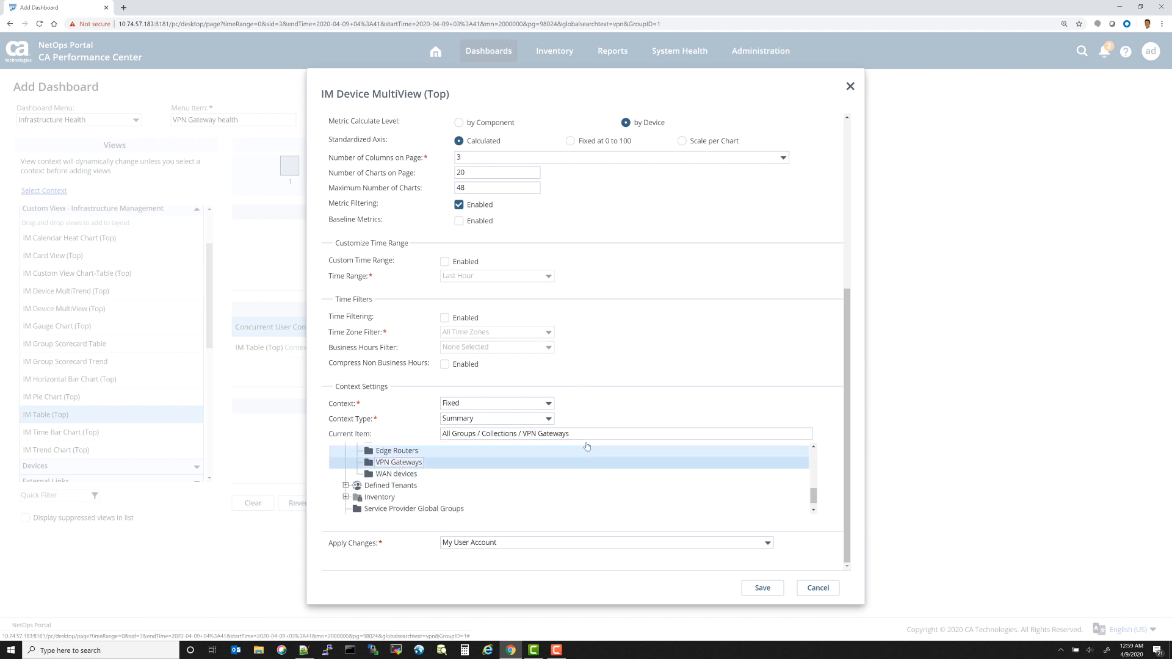
{"action": "scroll", "coordinate": [667, 310], "scroll_direction": "up", "scroll_amount": 4}
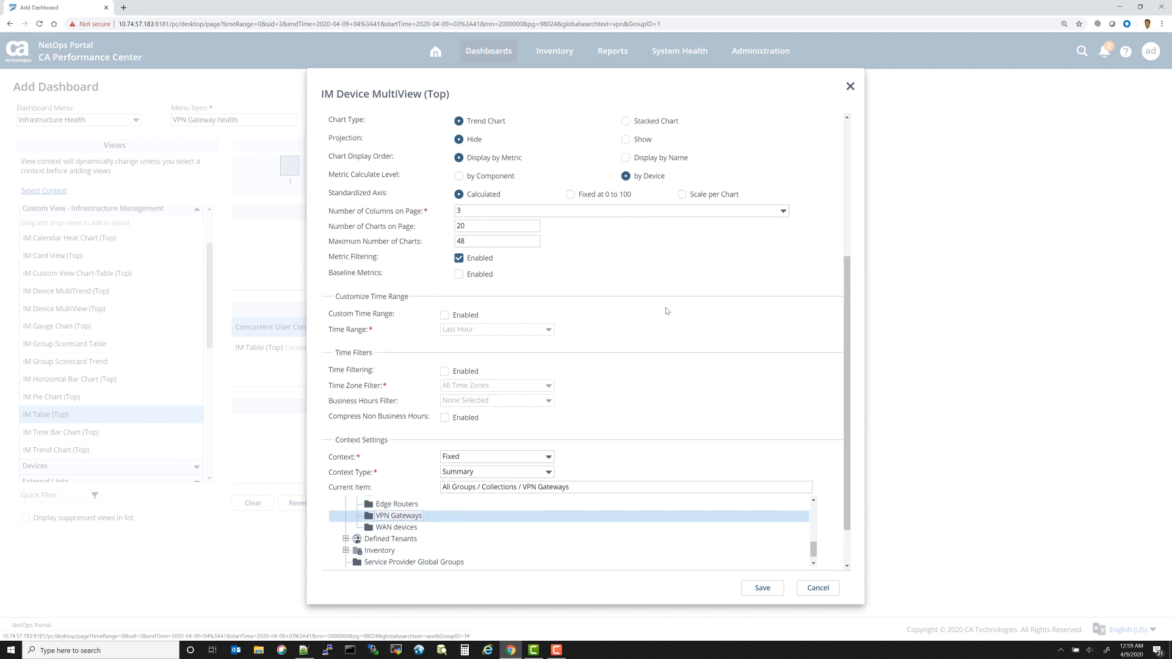
{"action": "scroll", "coordinate": [677, 397], "scroll_direction": "down", "scroll_amount": 3}
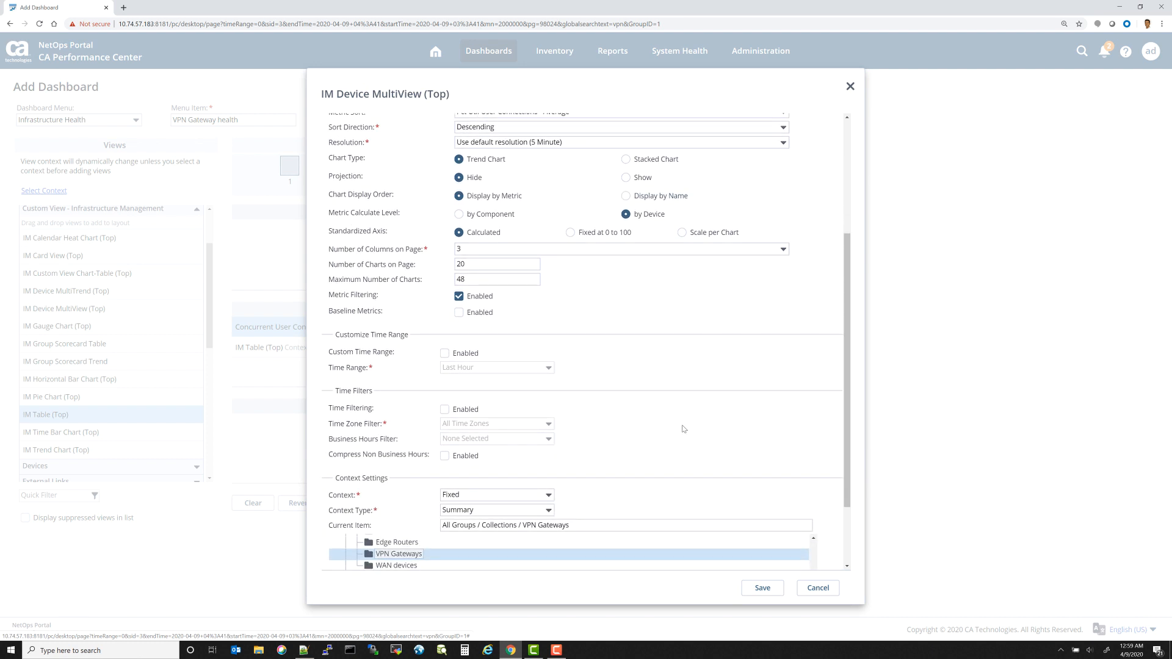
{"action": "left_click", "coordinate": [761, 589]}
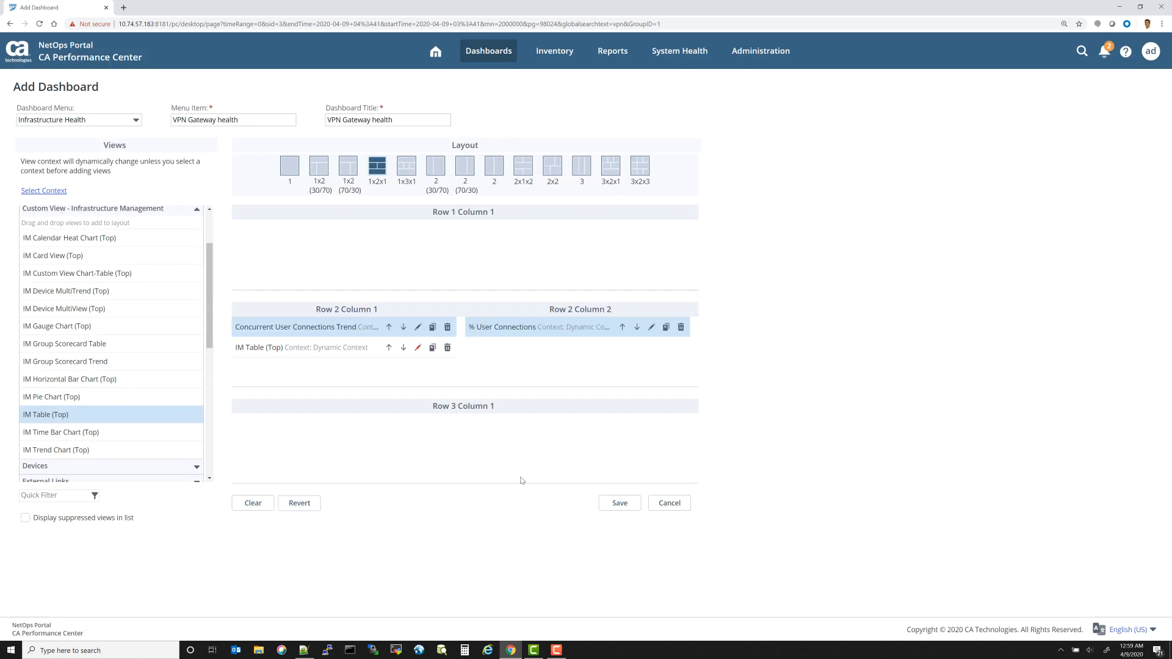
Step: Edit the IM Table view, titling it VPN Connection stats with metric family Remote User Gateway Stats
{"action": "left_click", "coordinate": [417, 347]}
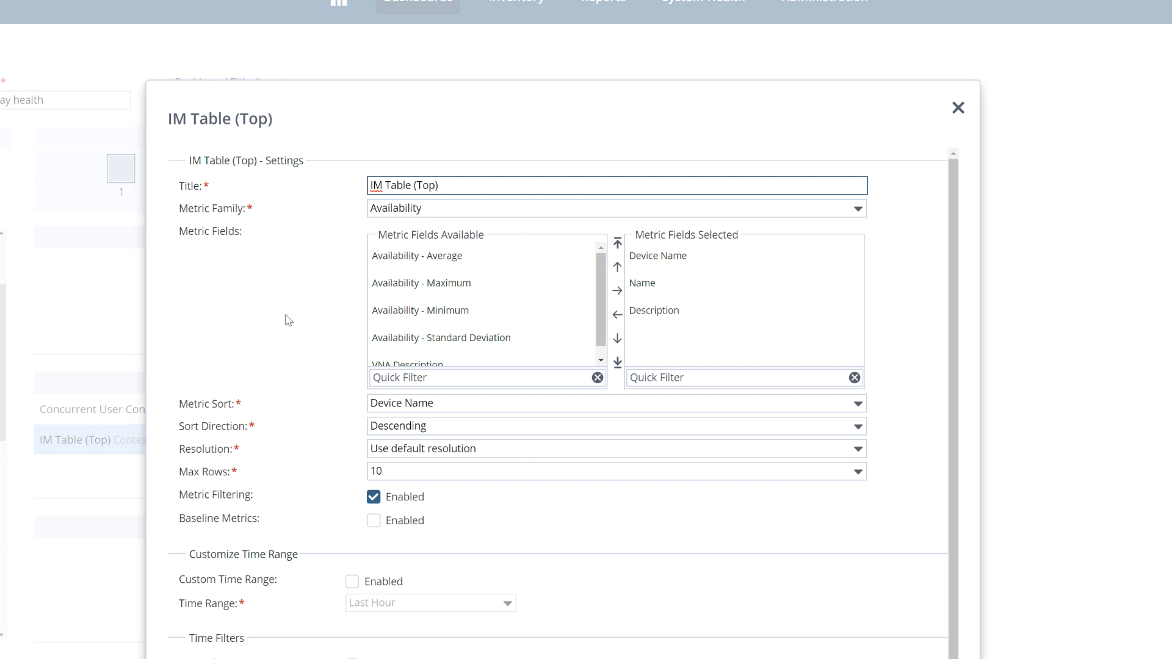
{"action": "left_click_drag", "start_coordinate": [458, 184], "coordinate": [244, 191]}
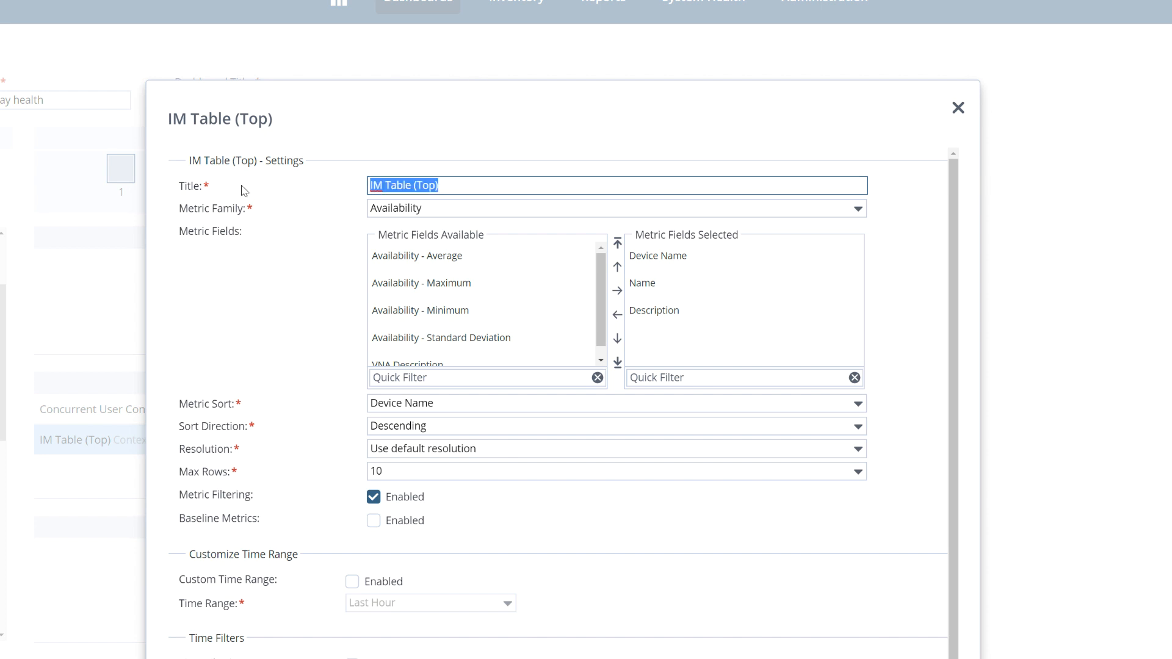
{"action": "type", "text": "VPN Con"}
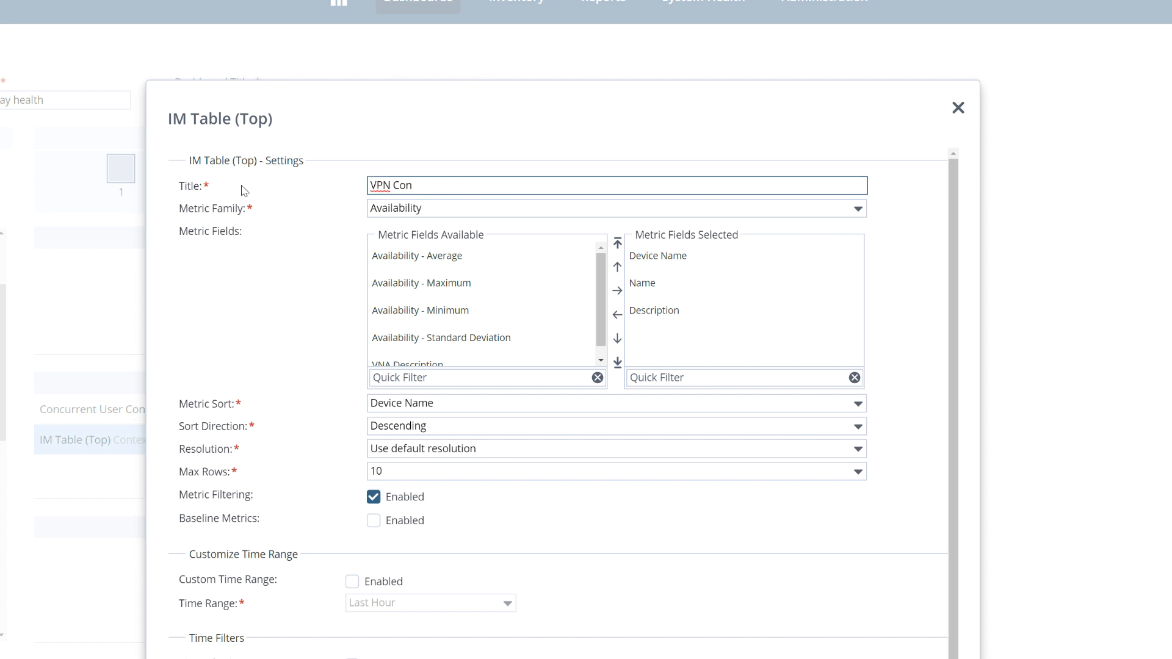
{"action": "type", "text": "nection stats"}
{"action": "left_click", "coordinate": [858, 209]}
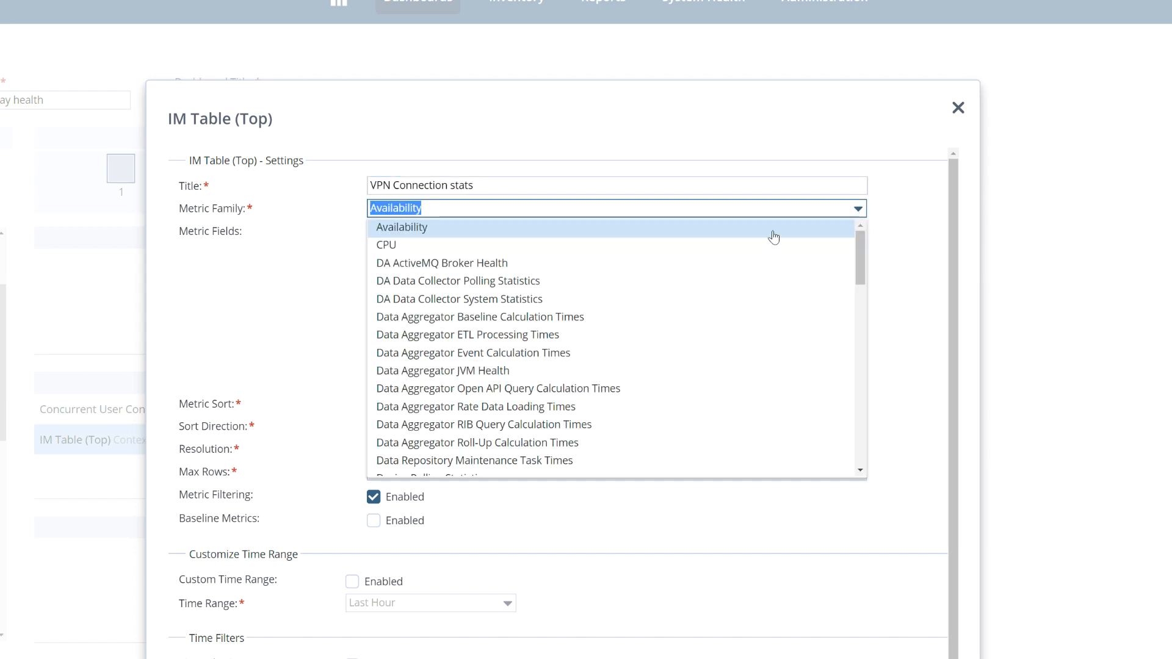
{"action": "type", "text": "remote"}
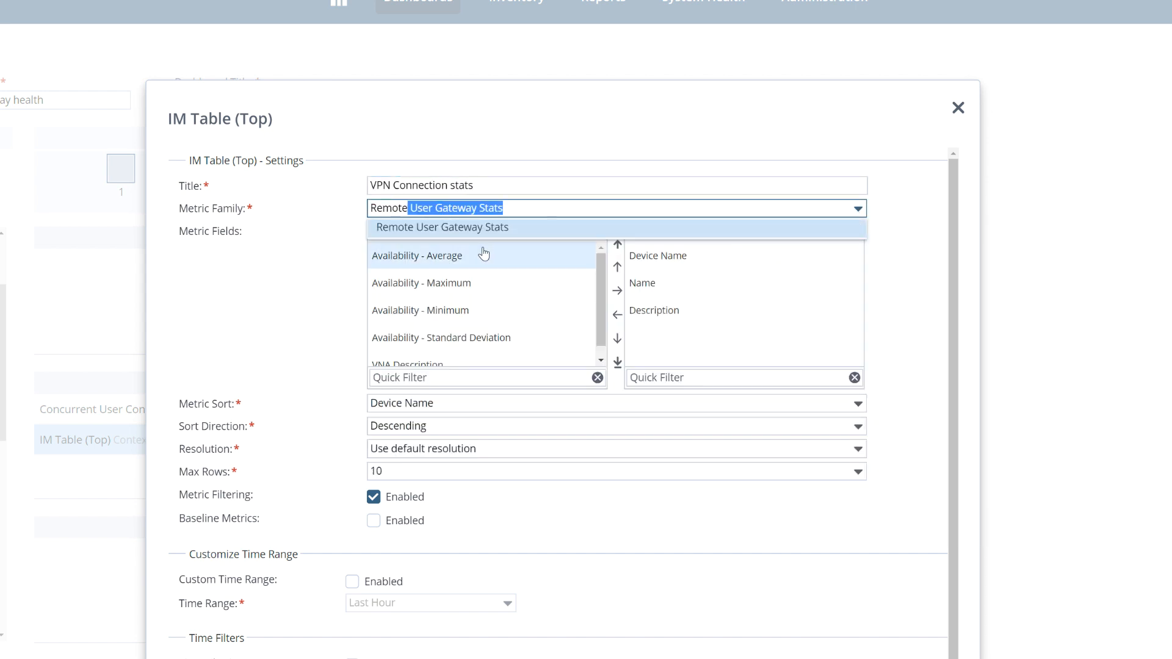
{"action": "left_click", "coordinate": [470, 228]}
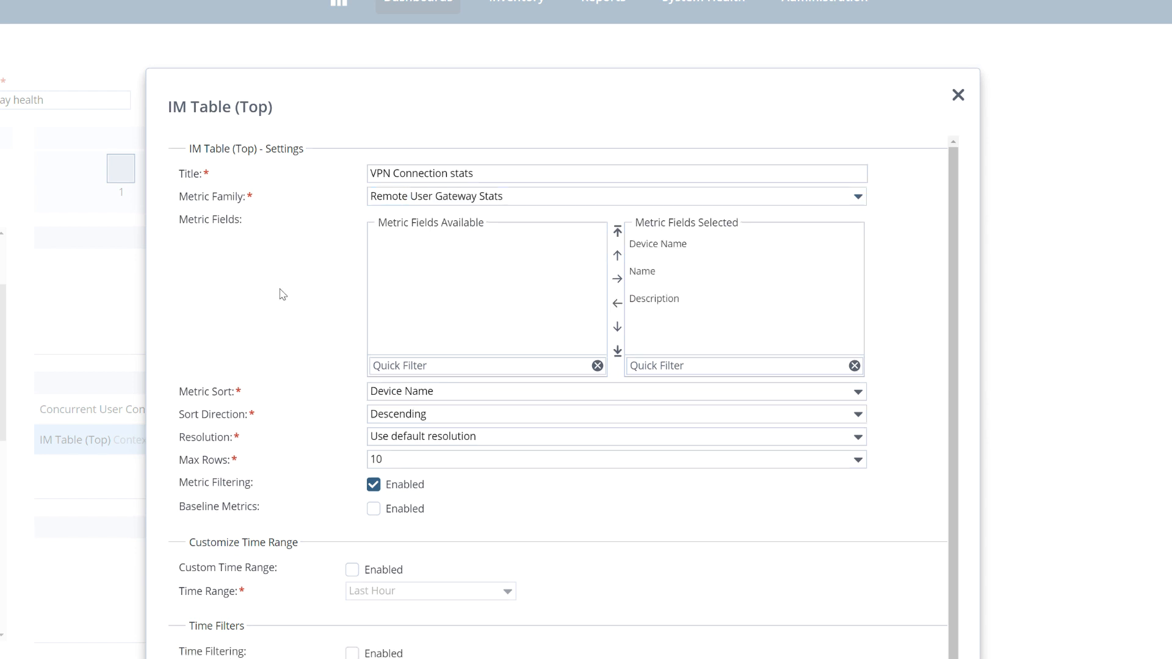
Step: Remove Name and Description from the table's selected fields and add Concurrent User Connections - Maximum
{"action": "left_click", "coordinate": [659, 299]}
{"action": "left_click", "coordinate": [654, 278], "text": "ctrl"}
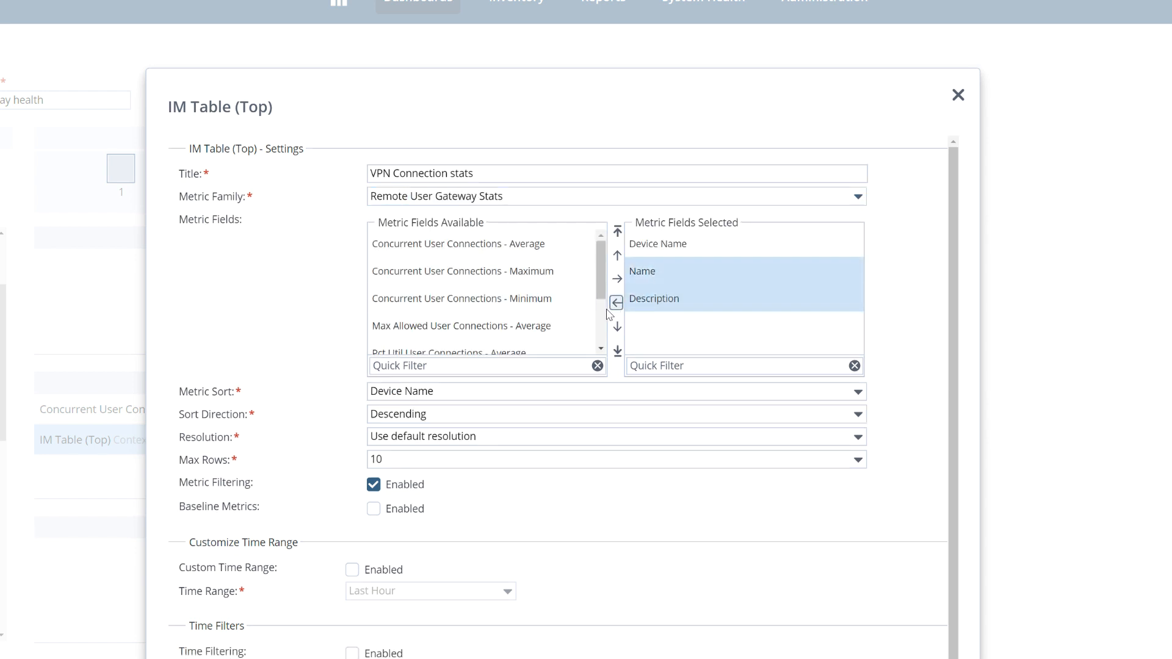
{"action": "left_click", "coordinate": [618, 302]}
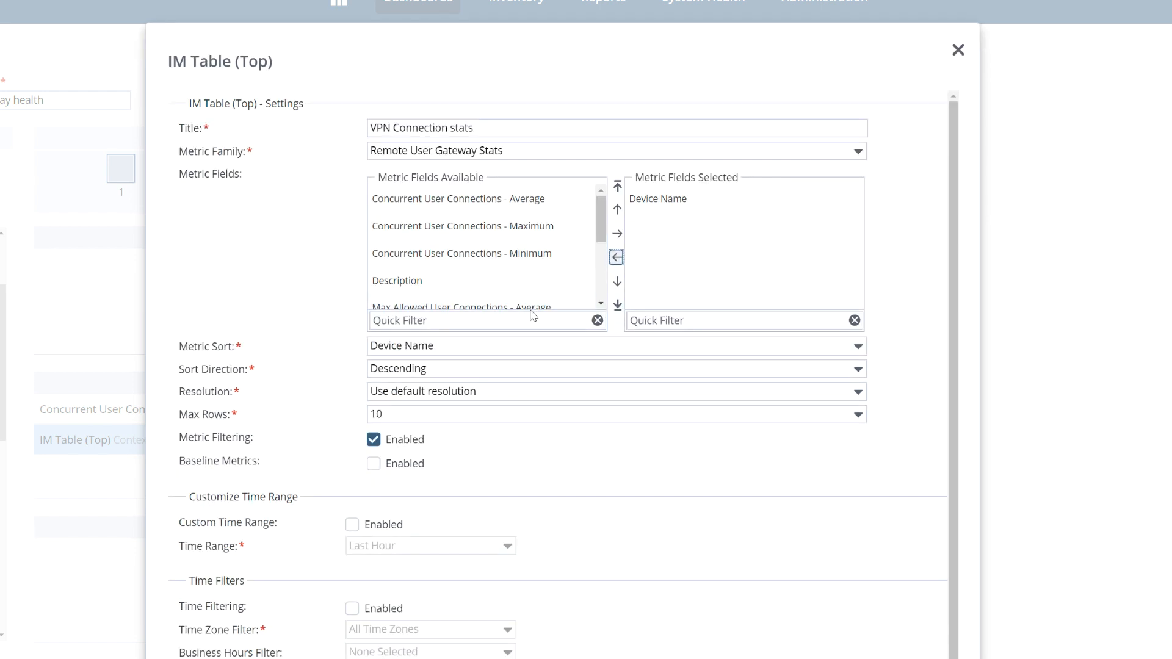
{"action": "left_click_drag", "start_coordinate": [557, 229], "coordinate": [689, 282]}
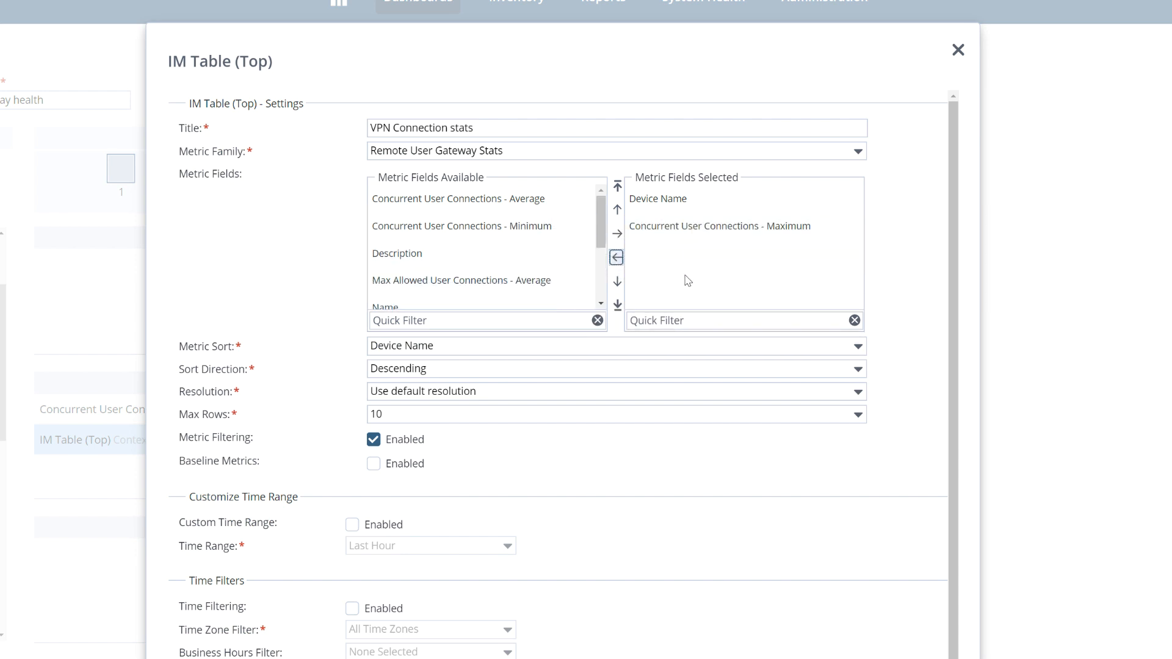
Step: Add Max Allowed User Connections - Average to the table's selected fields and set Max Rows to 50
{"action": "left_click_drag", "start_coordinate": [600, 228], "coordinate": [601, 261]}
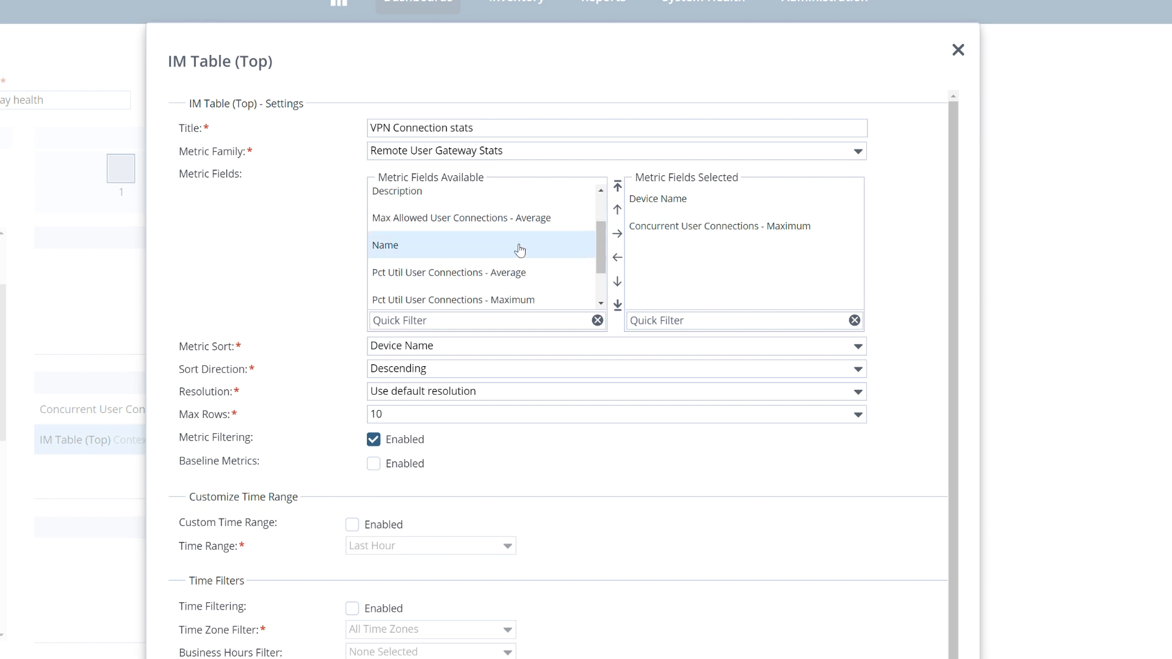
{"action": "left_click_drag", "start_coordinate": [484, 230], "coordinate": [731, 265]}
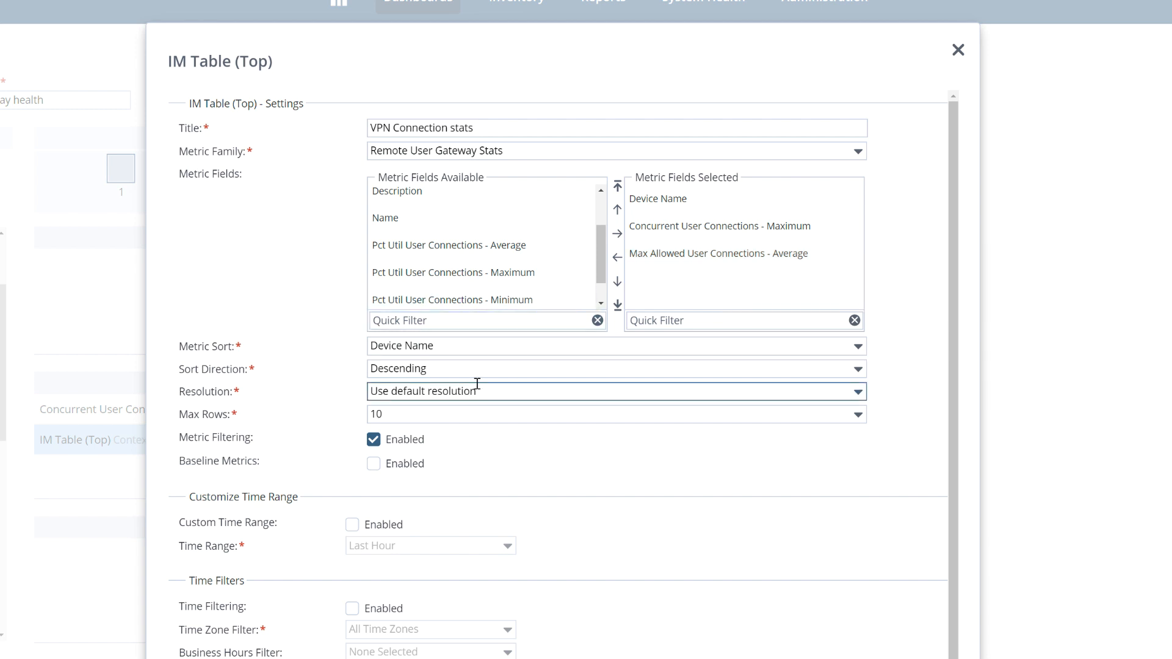
{"action": "left_click", "coordinate": [859, 416]}
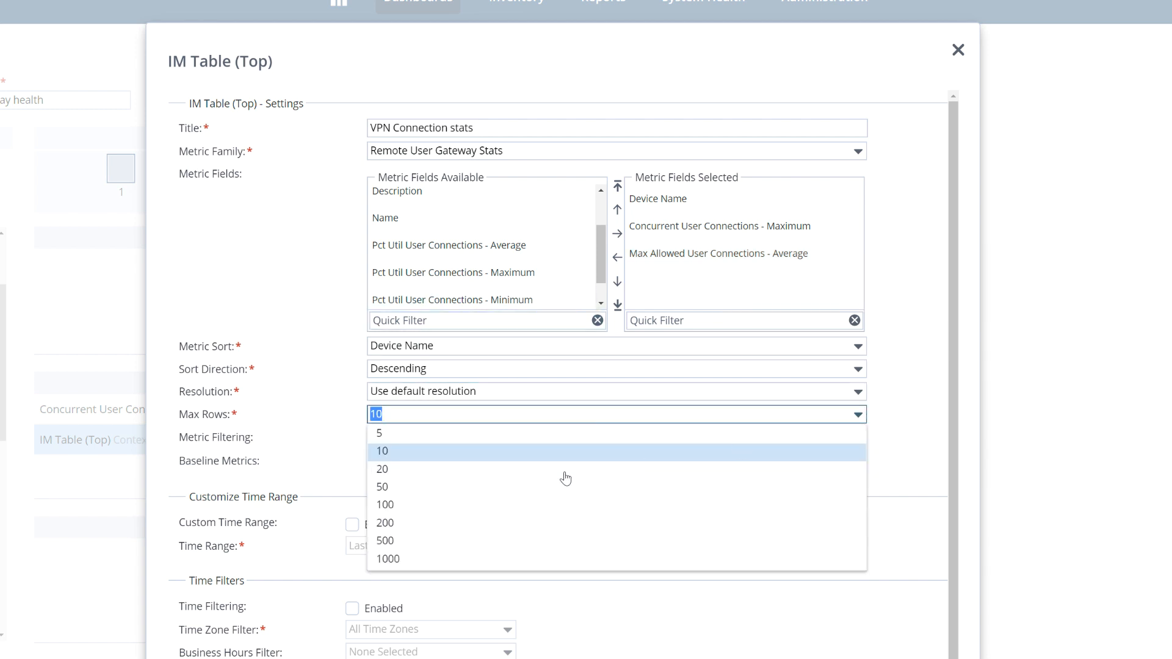
{"action": "left_click", "coordinate": [483, 487]}
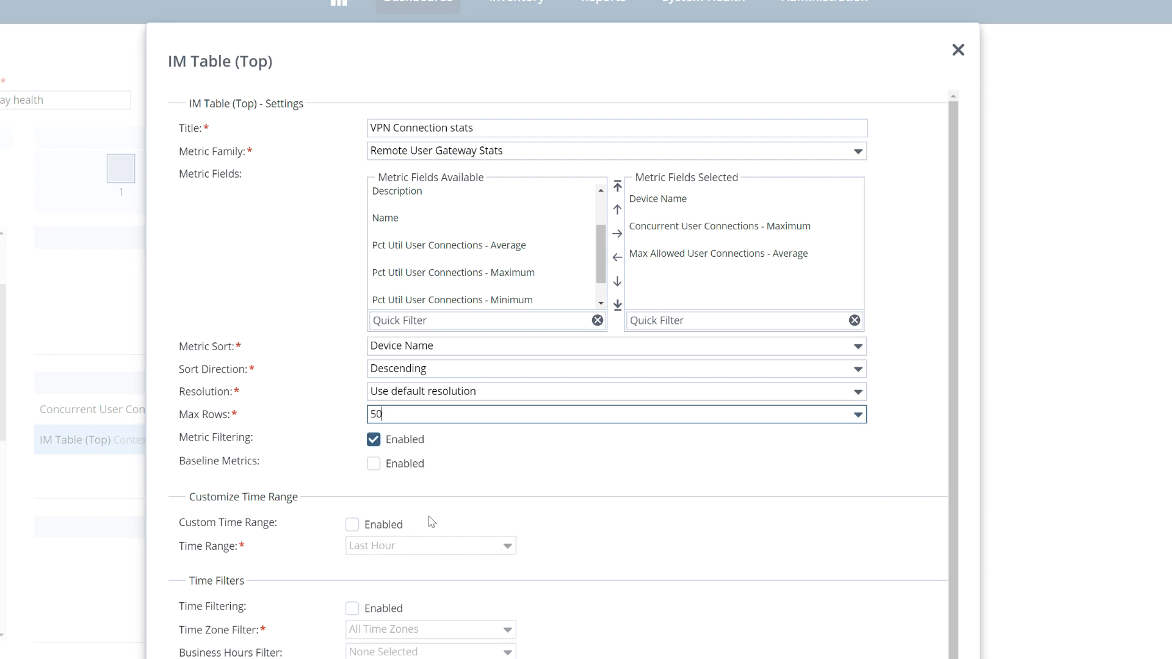
Step: Set the table's context to Fixed on the VPN Gateways collection and save the view
{"action": "scroll", "coordinate": [672, 533], "scroll_direction": "down", "scroll_amount": 2}
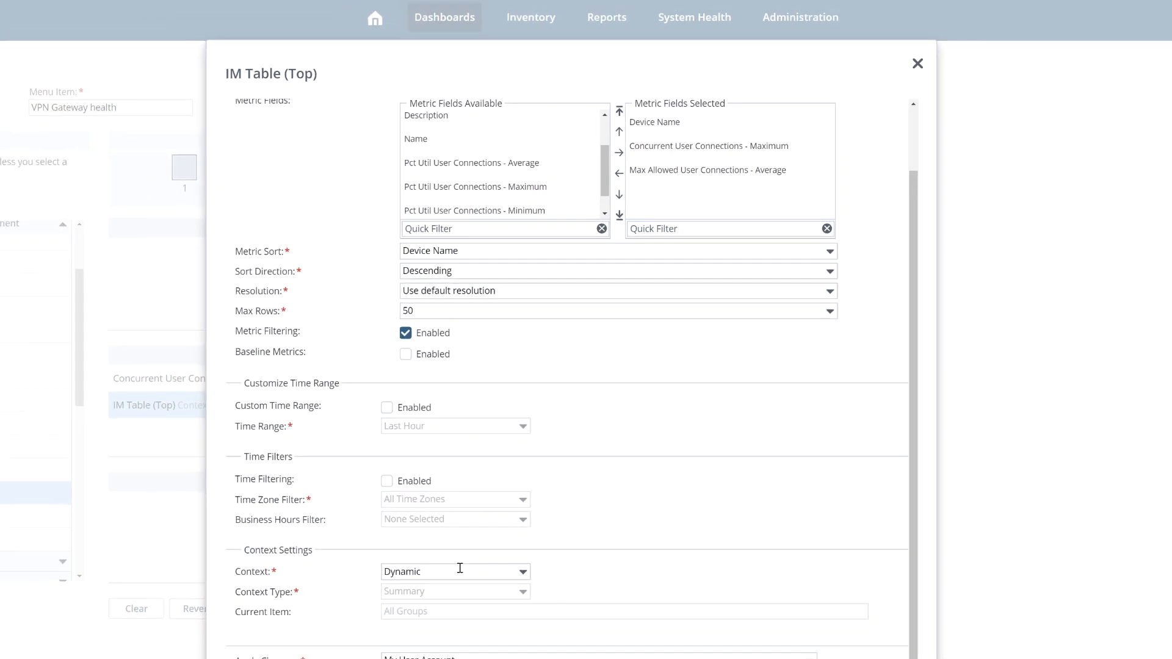
{"action": "left_click", "coordinate": [460, 568]}
{"action": "left_click", "coordinate": [485, 597]}
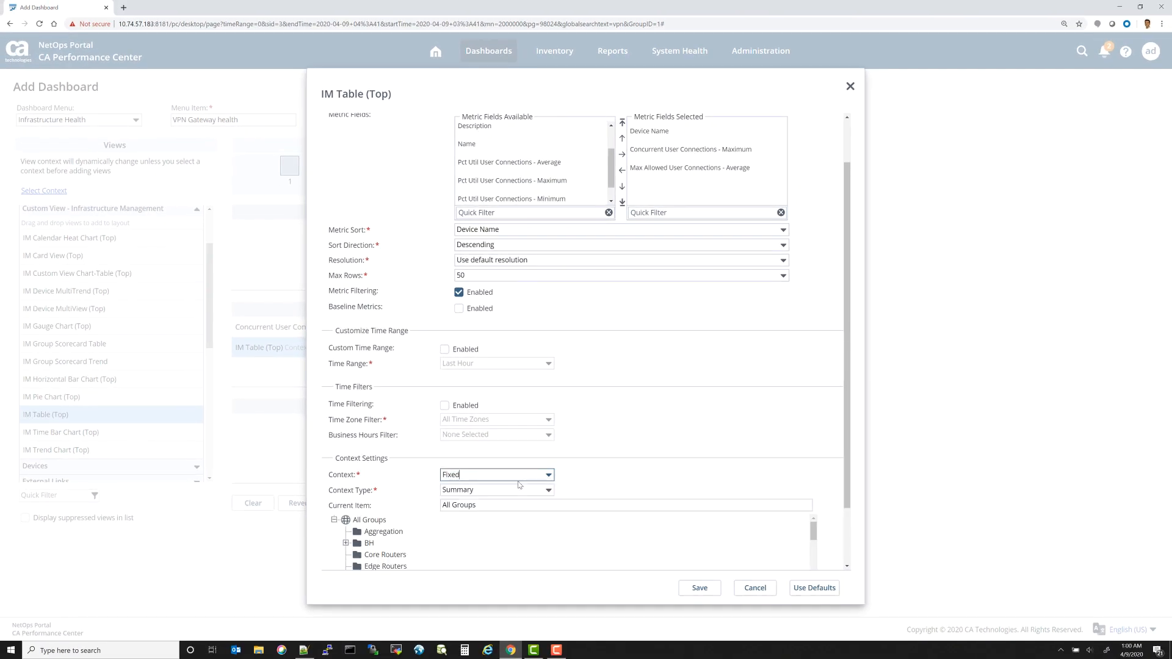
{"action": "scroll", "coordinate": [479, 537], "scroll_direction": "down", "scroll_amount": 5}
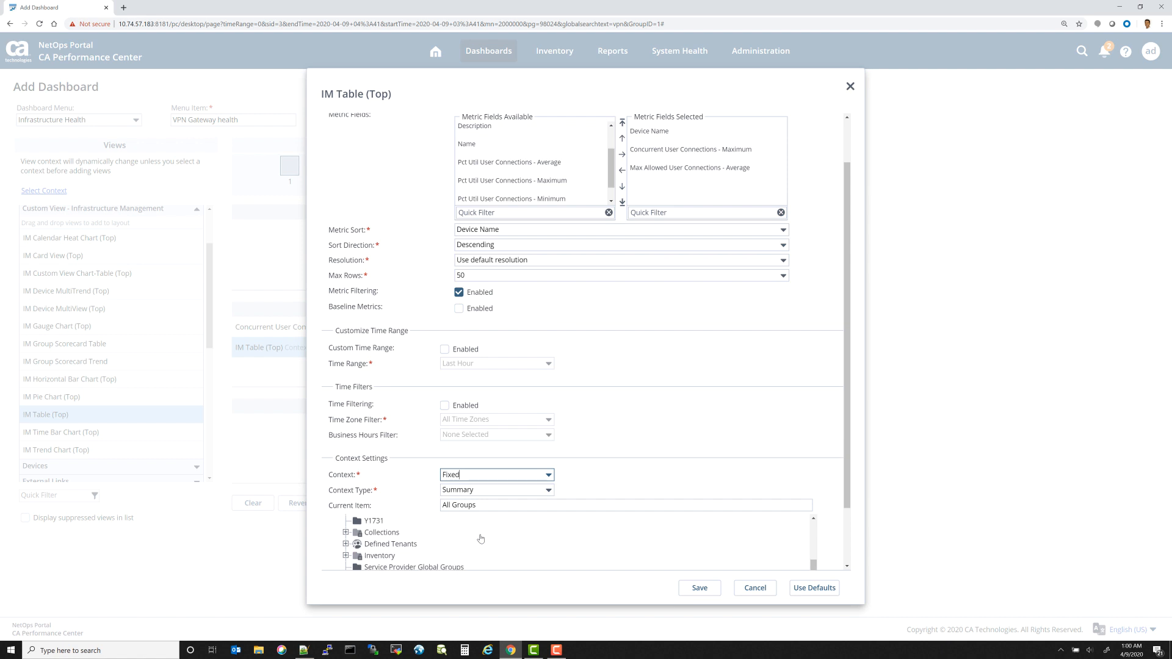
{"action": "left_click", "coordinate": [345, 532]}
{"action": "scroll", "coordinate": [405, 531], "scroll_direction": "down", "scroll_amount": 1}
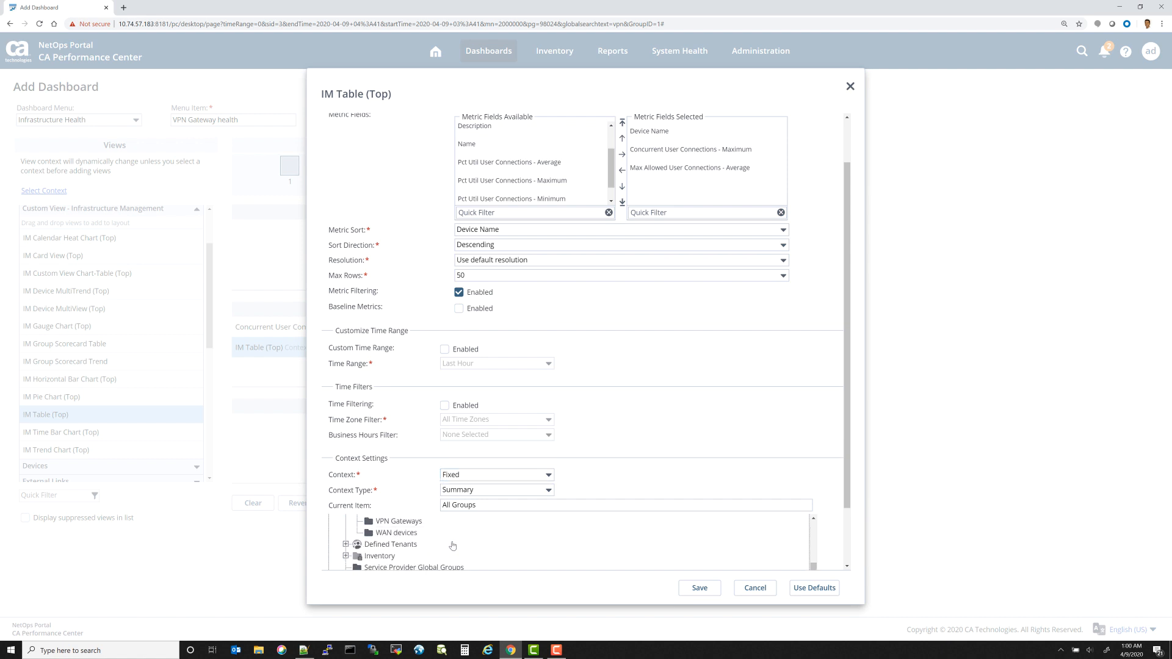
{"action": "left_click", "coordinate": [398, 521]}
{"action": "scroll", "coordinate": [859, 316], "scroll_direction": "up", "scroll_amount": 2}
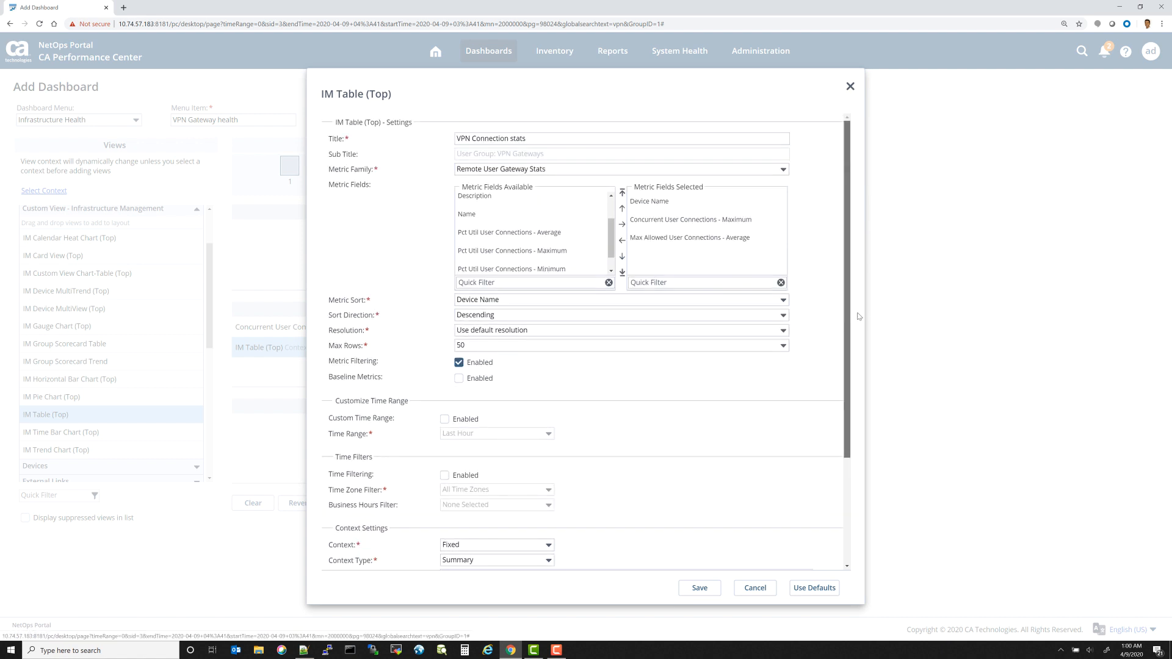
{"action": "scroll", "coordinate": [857, 439], "scroll_direction": "down", "scroll_amount": 2}
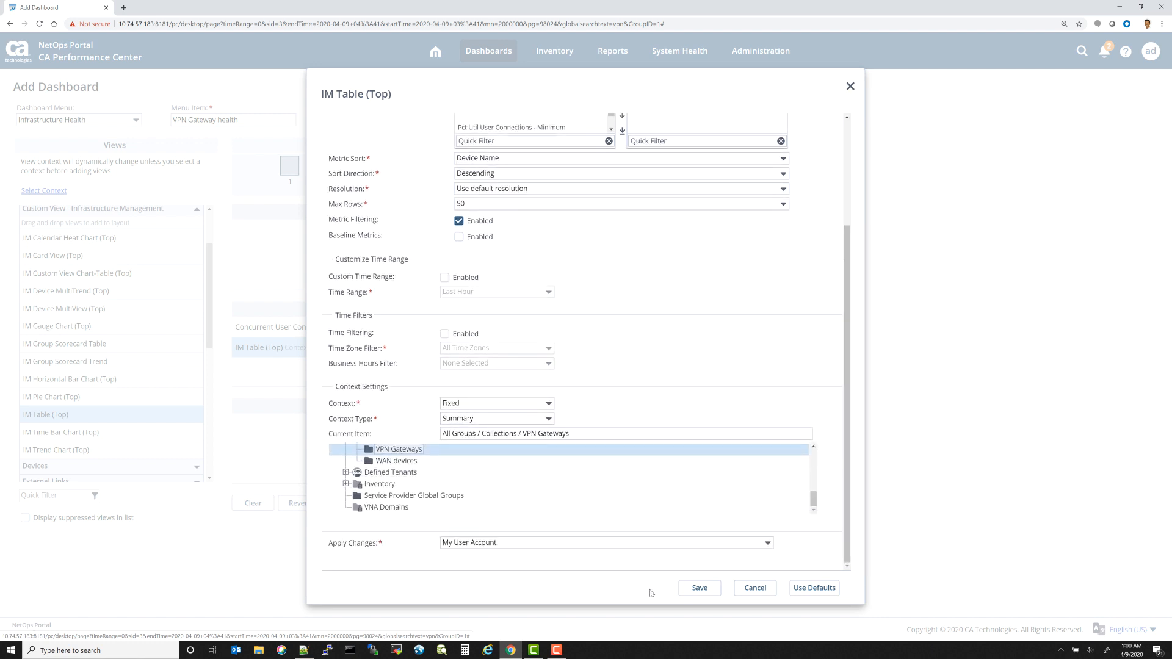
{"action": "left_click", "coordinate": [700, 588]}
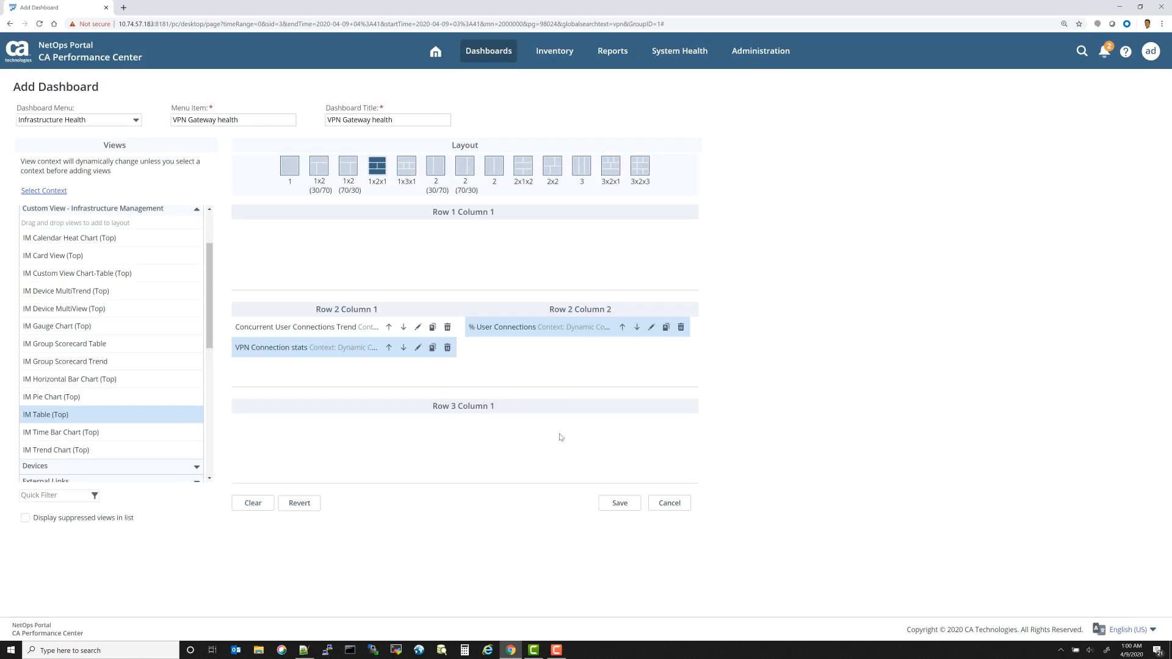
Step: Save the VPN Gateway health dashboard and review its trend chart and connection table
{"action": "left_click", "coordinate": [620, 505]}
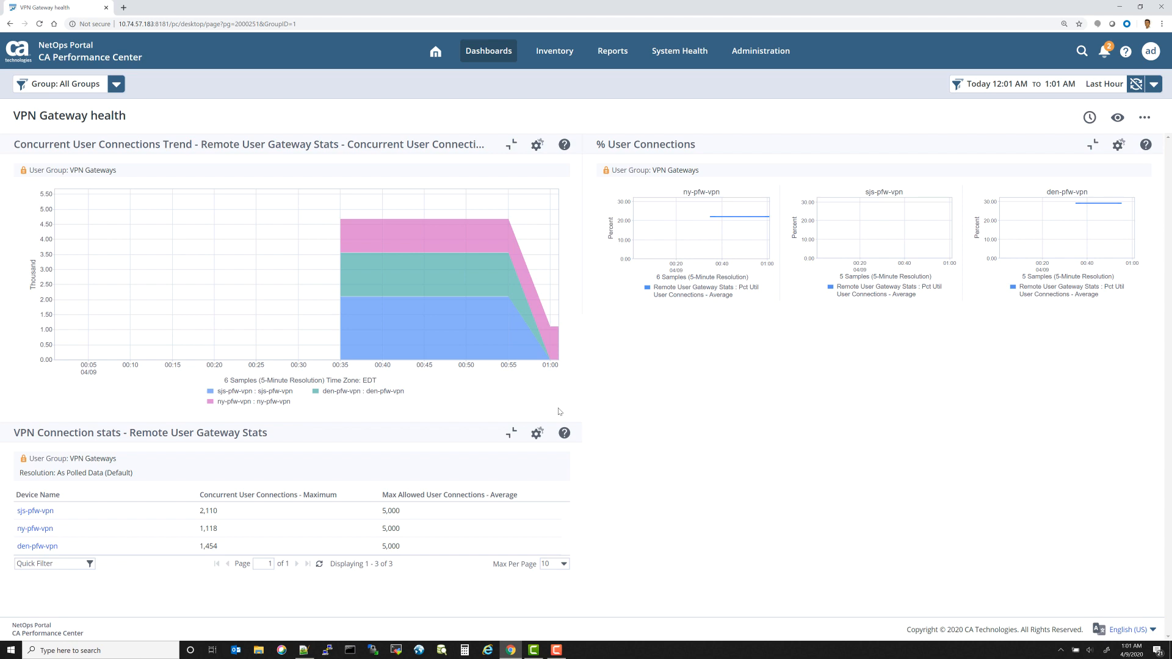
{"action": "mouse_move", "coordinate": [423, 216]}
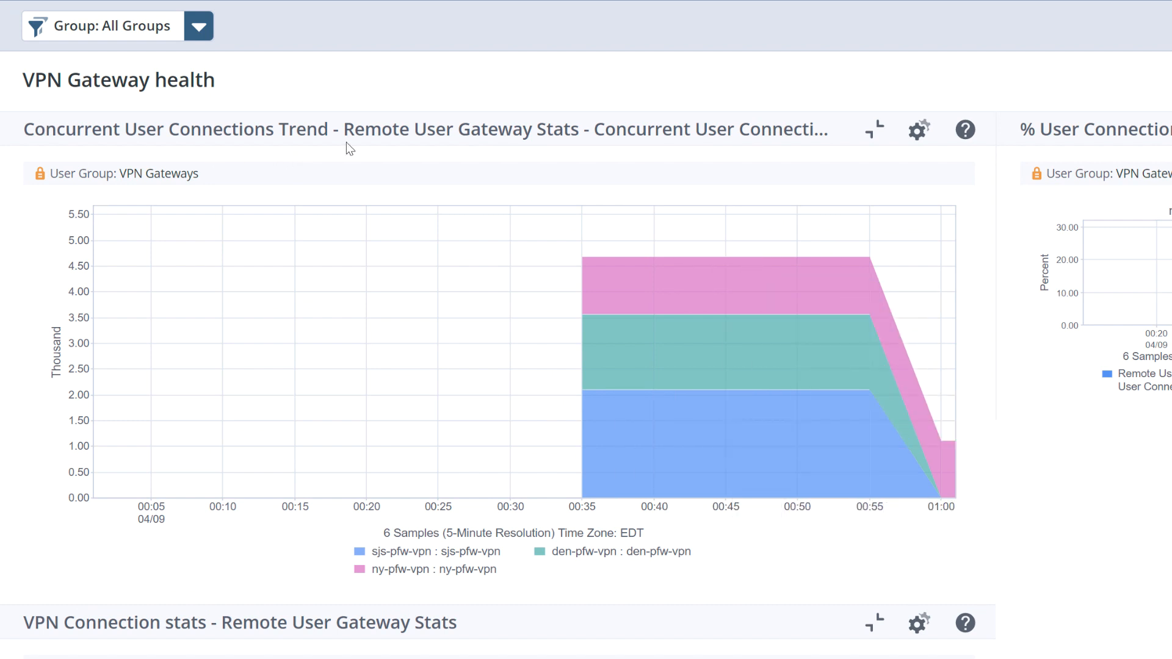
{"action": "mouse_move", "coordinate": [657, 455]}
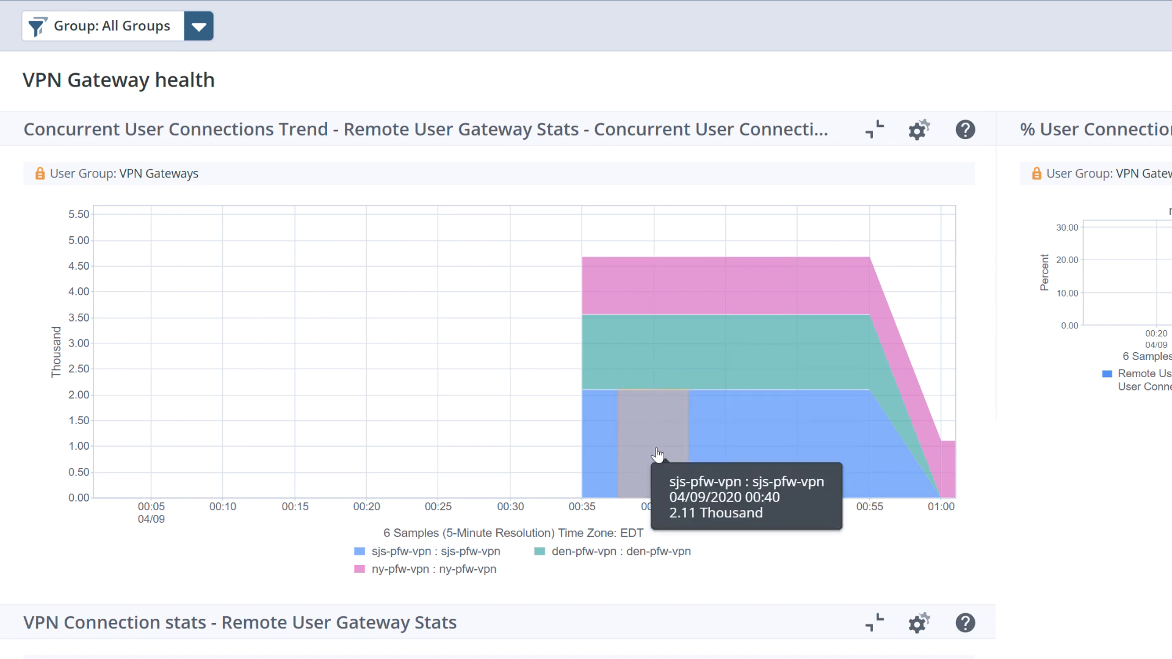
{"action": "mouse_move", "coordinate": [655, 317]}
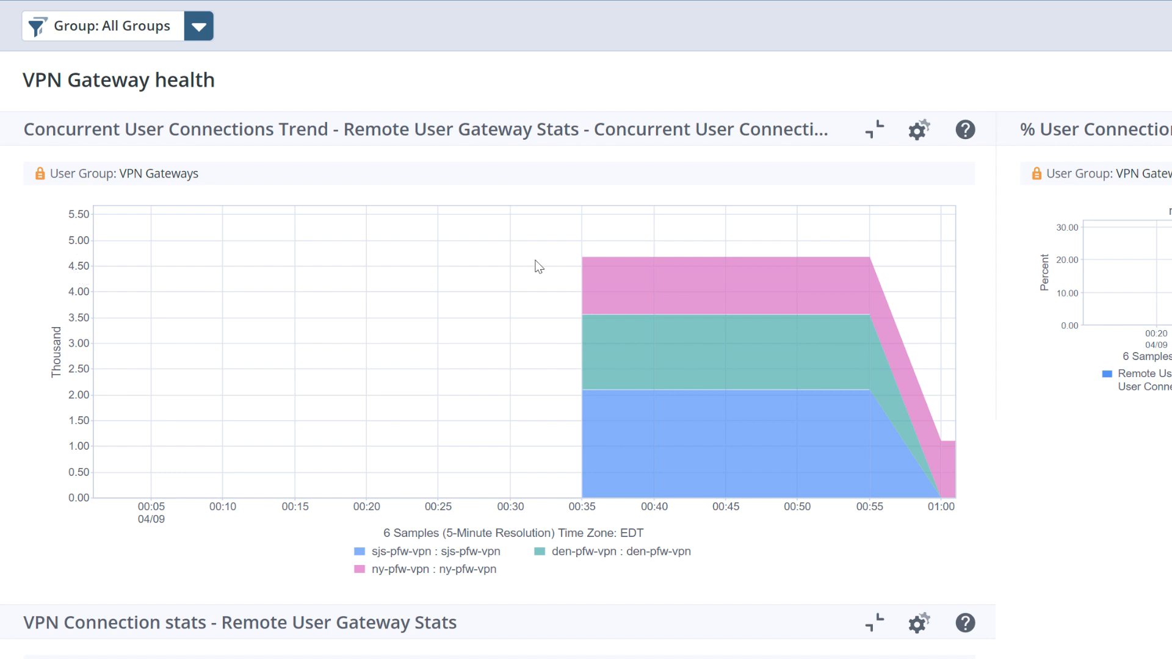
{"action": "mouse_move", "coordinate": [600, 271]}
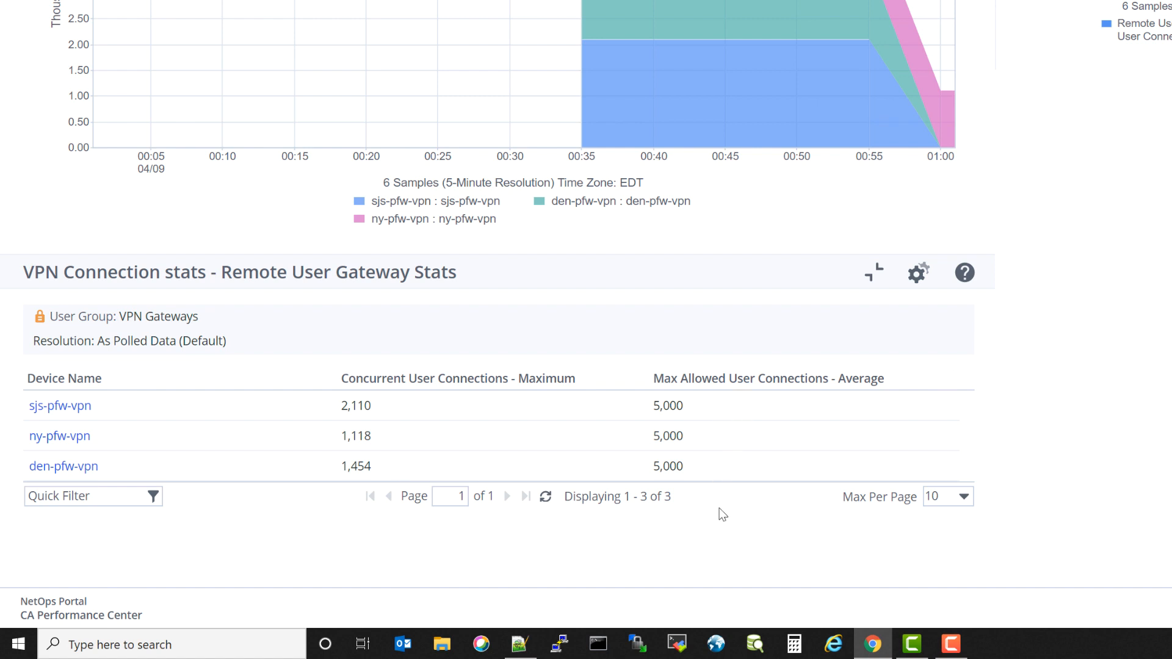
{"action": "left_click", "coordinate": [184, 408]}
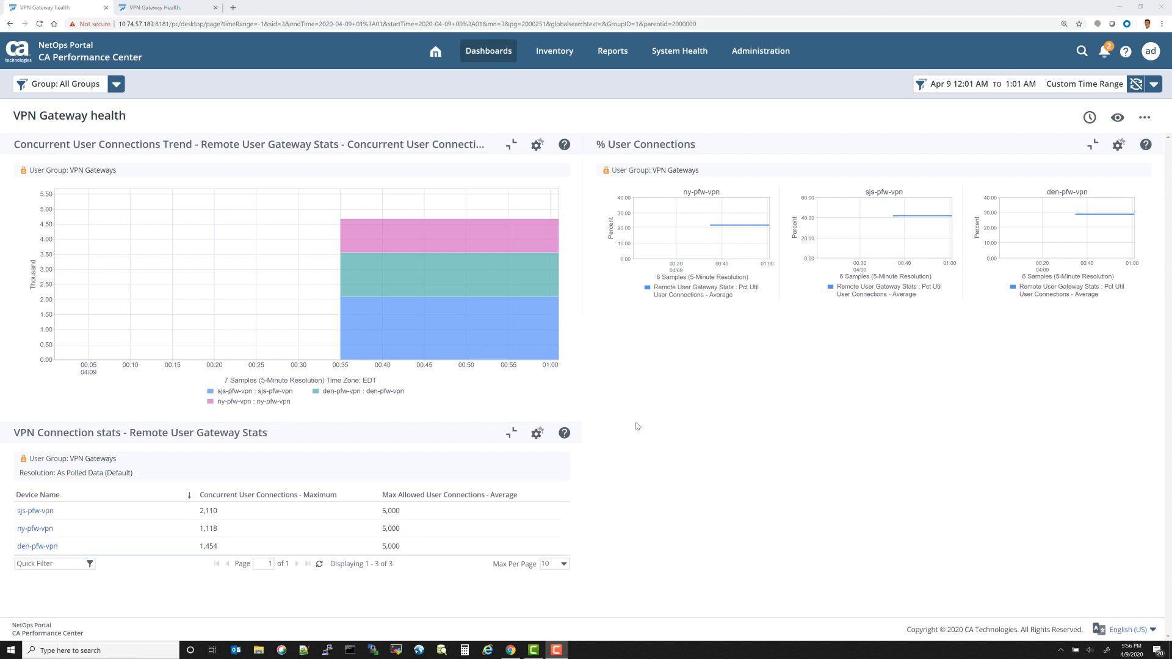
Step: Open Threshold Profiles and create a new folder named VPN Client Connections
{"action": "left_click", "coordinate": [777, 53]}
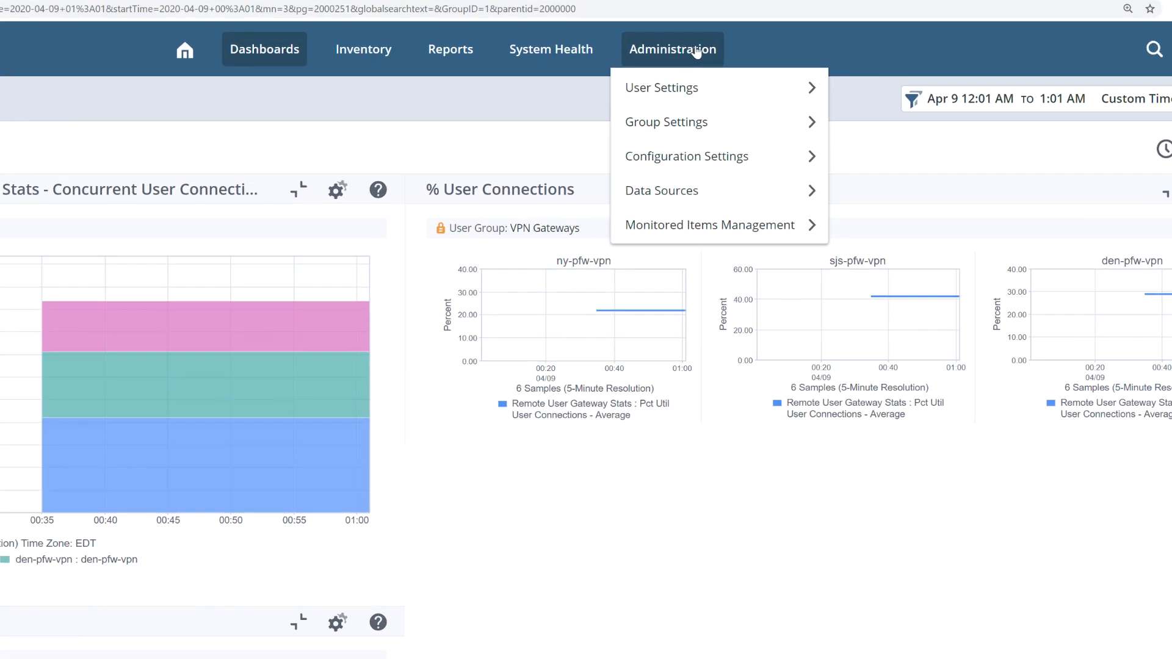
{"action": "mouse_move", "coordinate": [707, 224]}
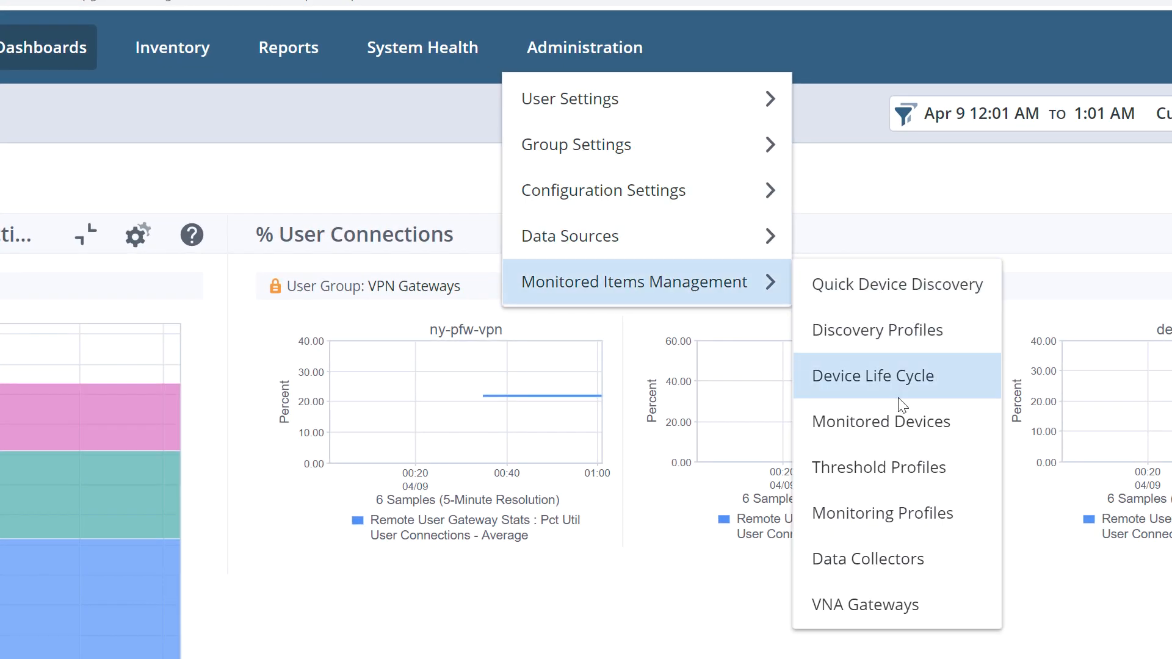
{"action": "left_click", "coordinate": [899, 468]}
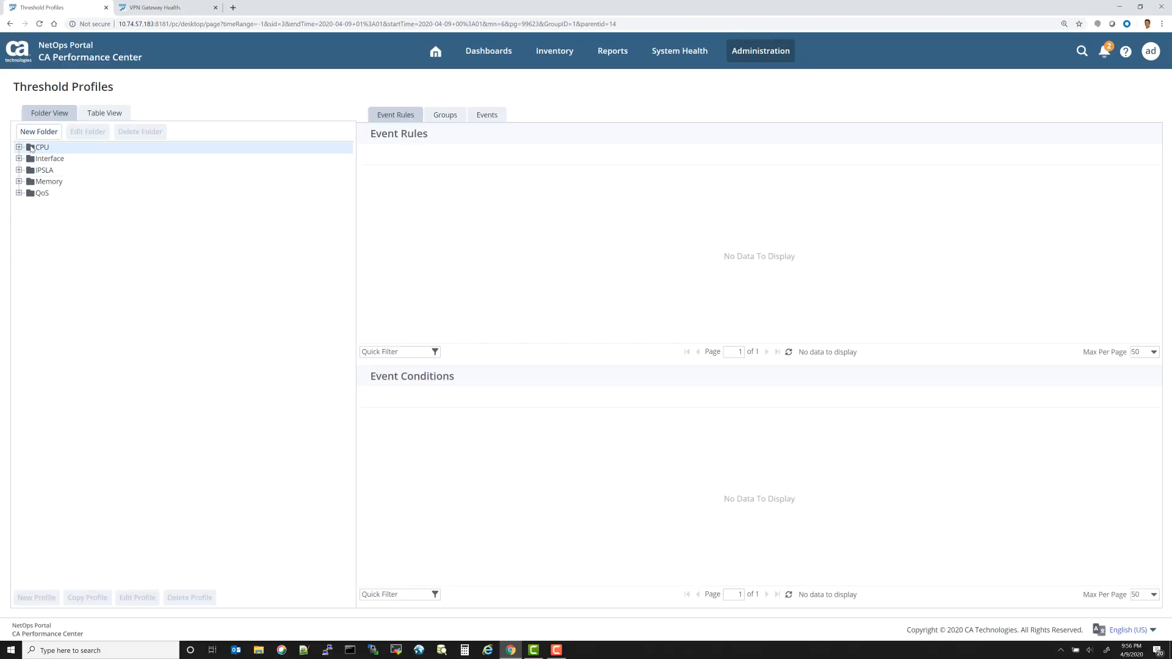
{"action": "left_click", "coordinate": [35, 132]}
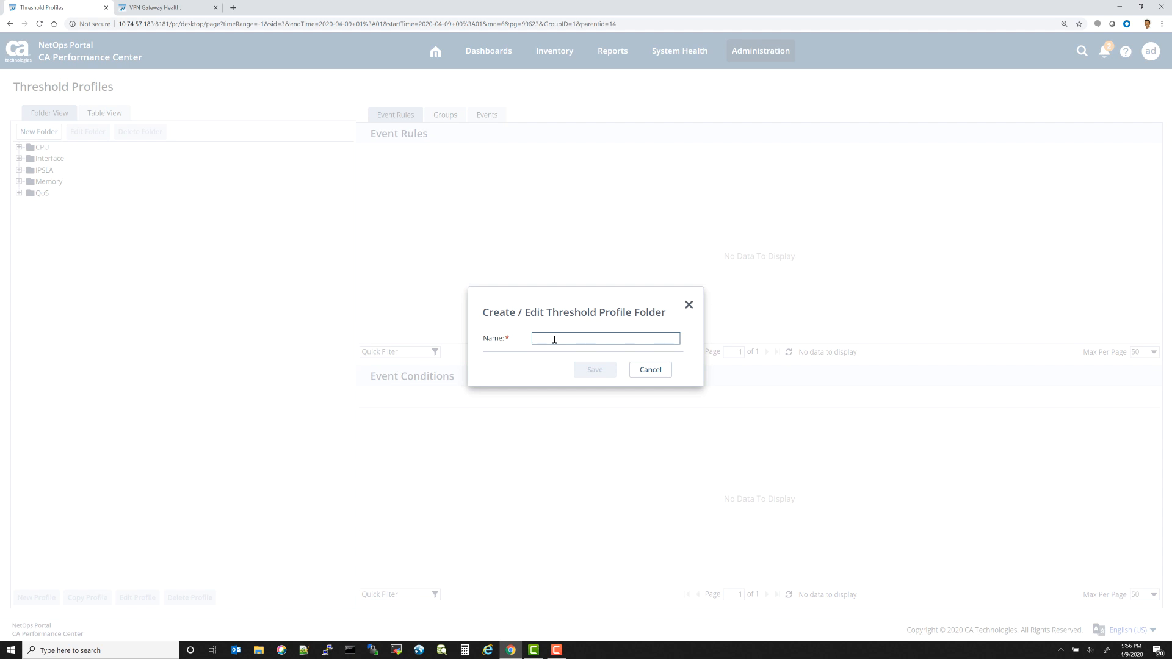
{"action": "type", "text": "VPN Clie"}
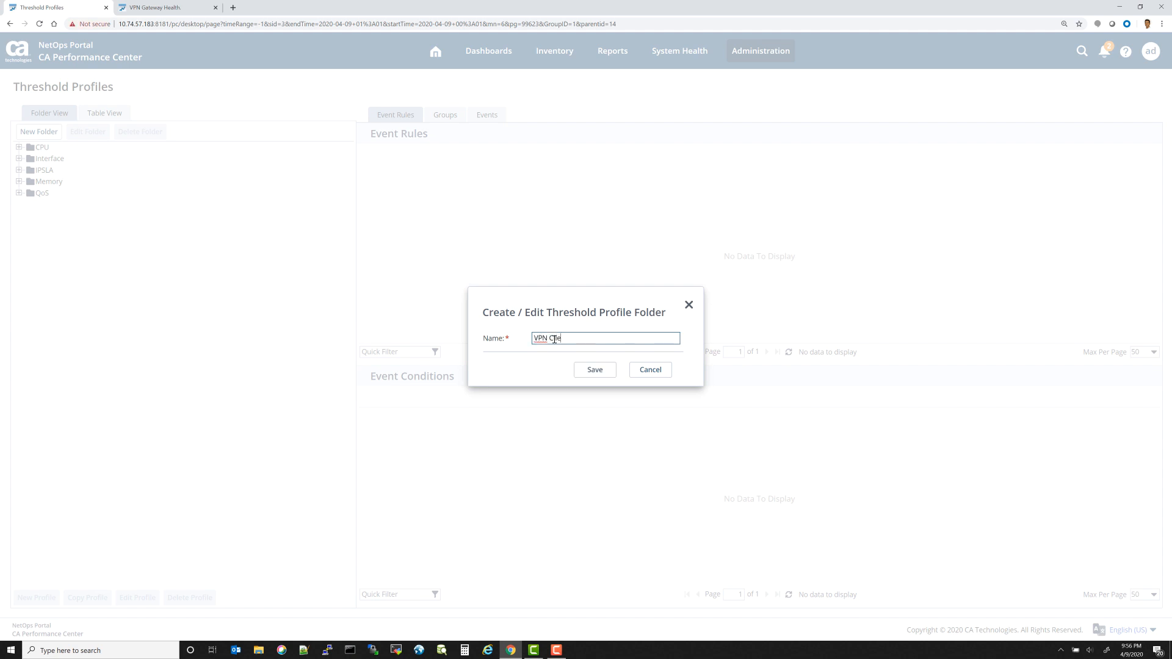
{"action": "type", "text": "nt Connections"}
{"action": "left_click", "coordinate": [595, 372]}
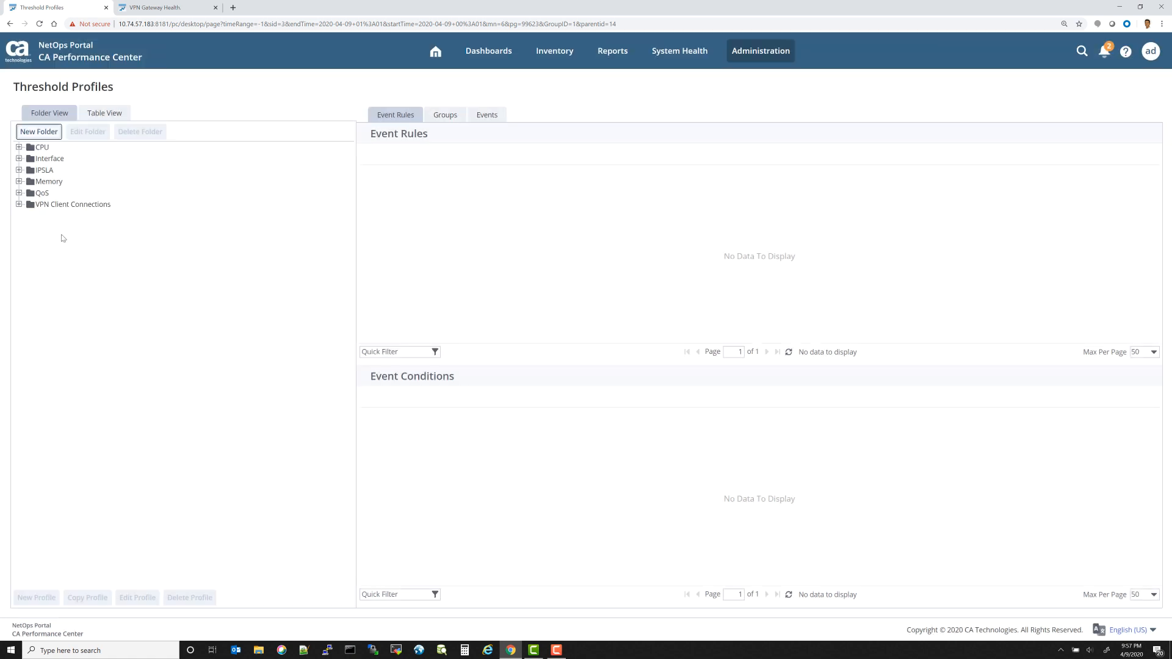
Step: Start a new threshold profile in the VPN Client Connections folder named VPN Connections over 90%
{"action": "left_click", "coordinate": [61, 205]}
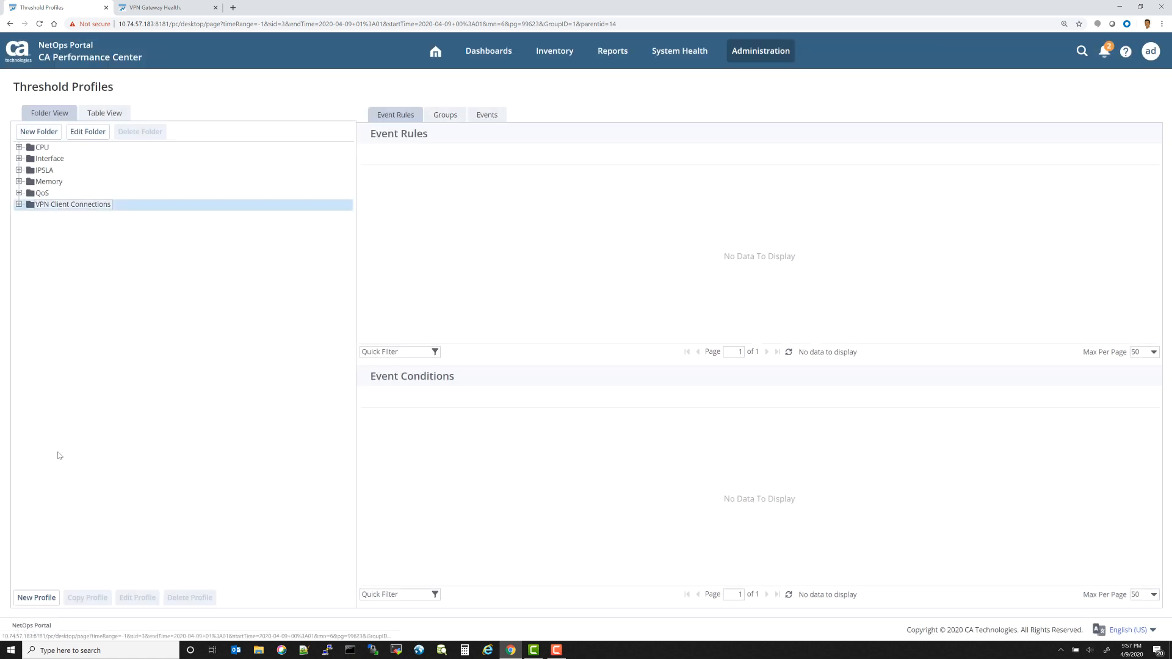
{"action": "left_click", "coordinate": [37, 598]}
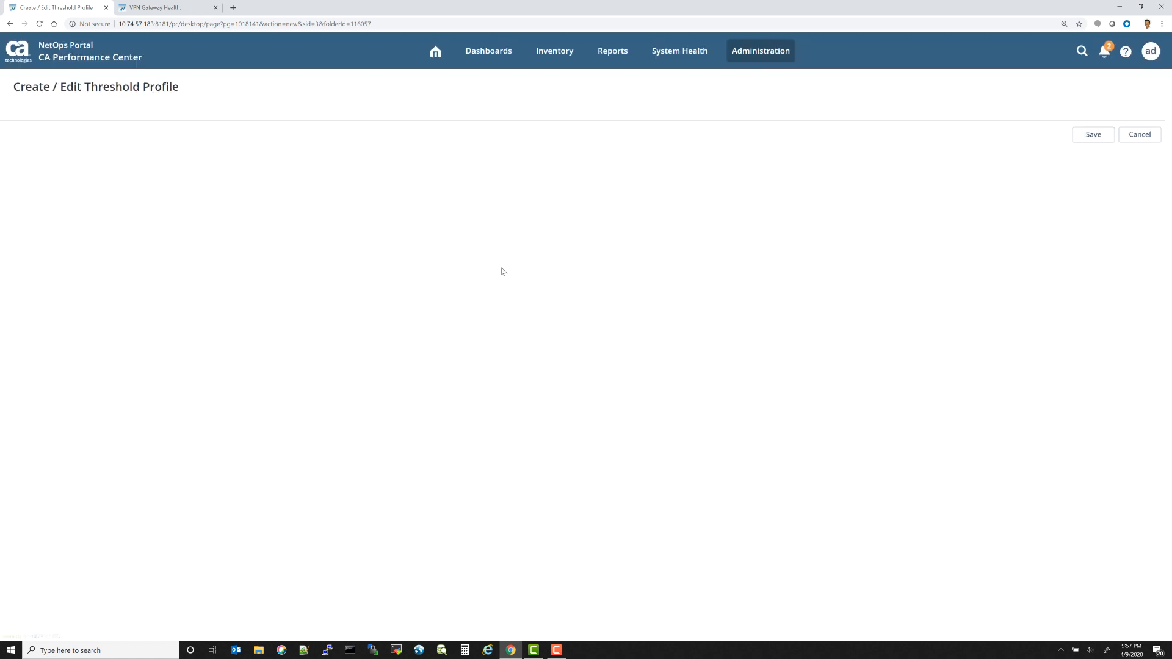
{"action": "left_click", "coordinate": [185, 128]}
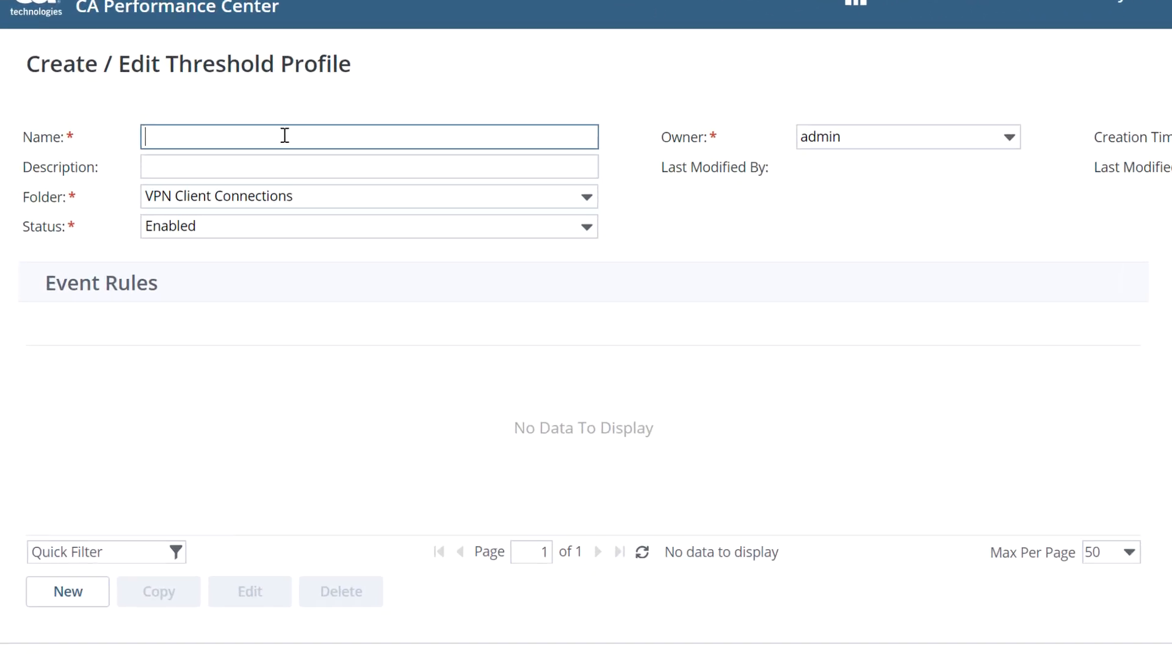
{"action": "type", "text": "VPN C"}
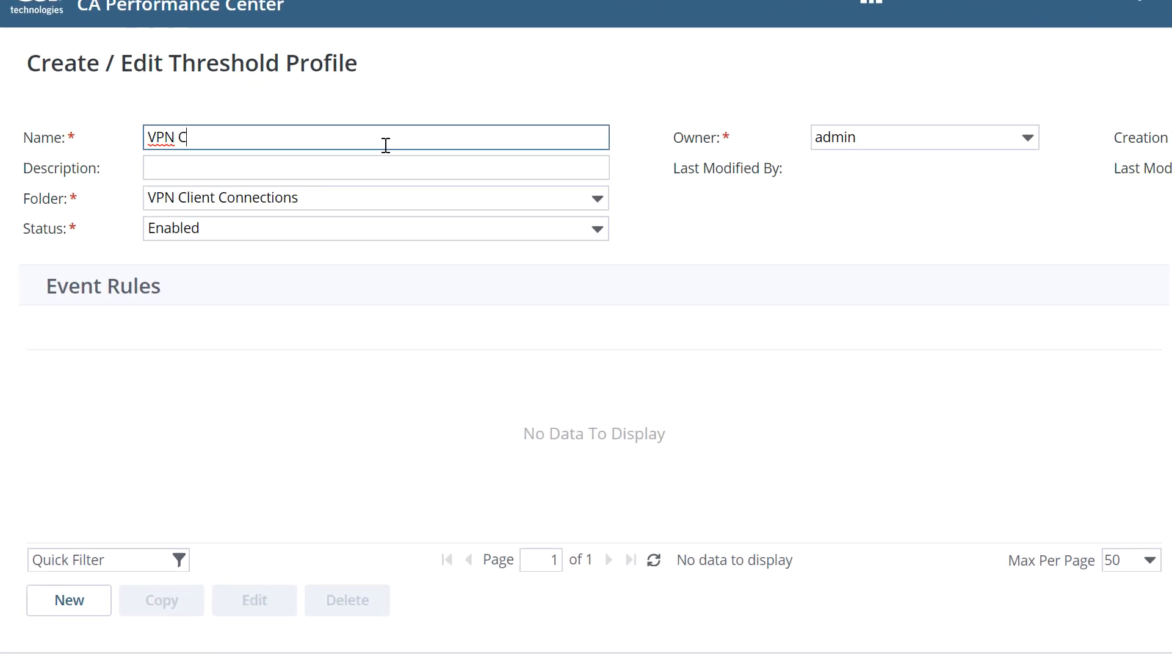
{"action": "type", "text": "onnections o"}
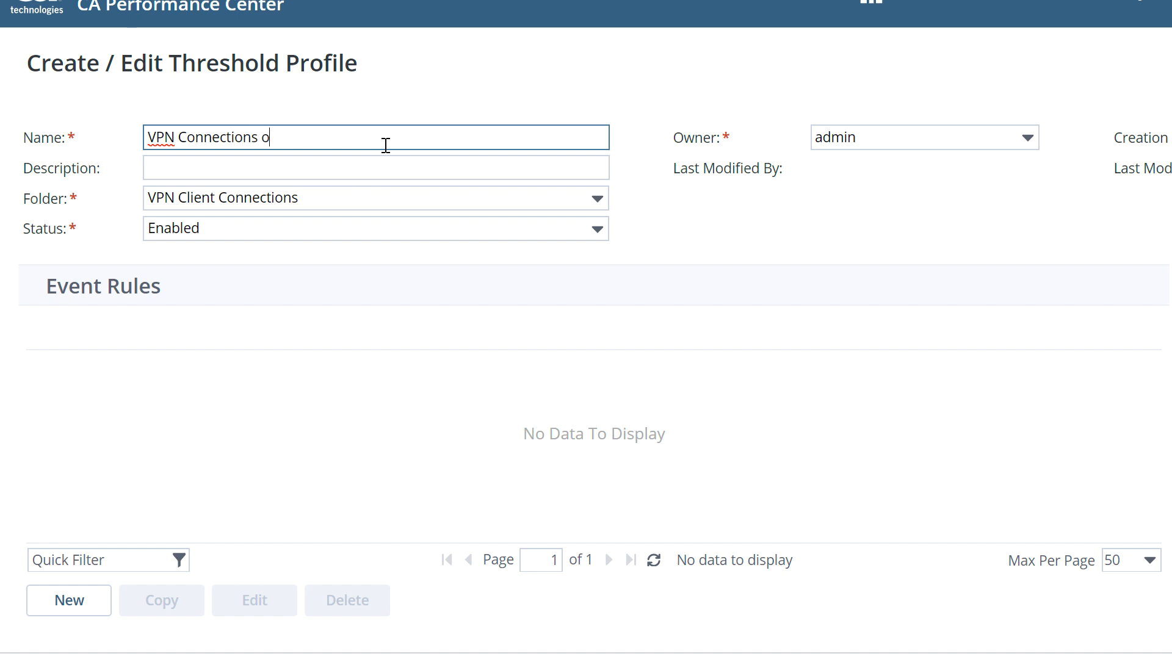
{"action": "type", "text": "ver 90%"}
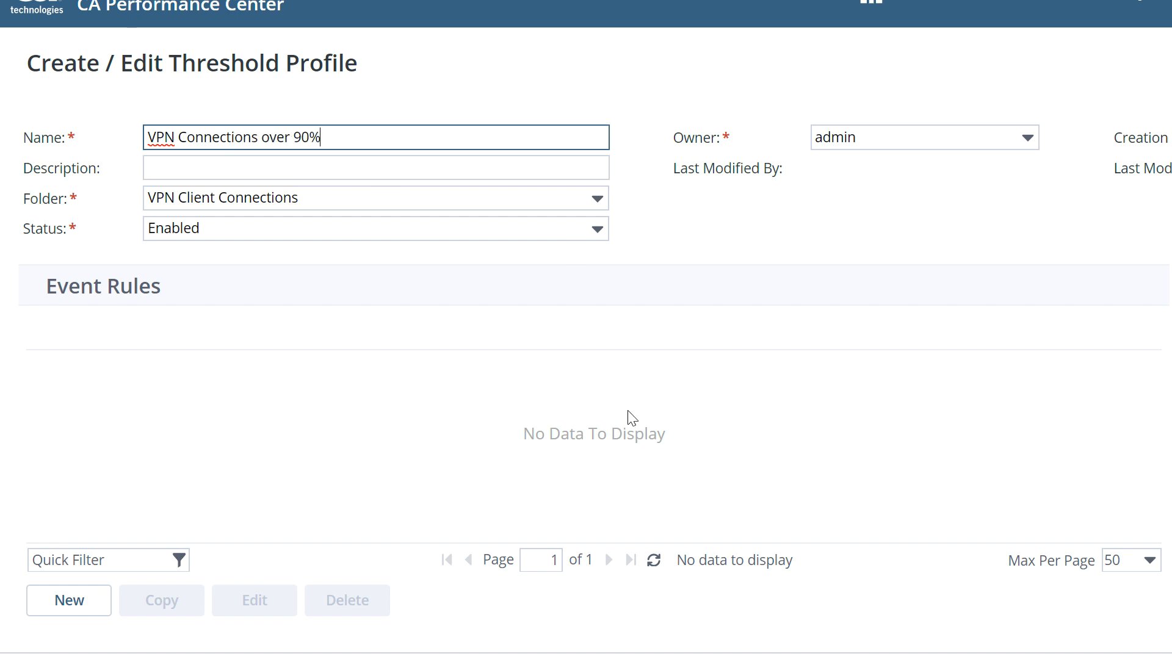
Step: Add a new event rule to the profile named VPN Client connections over 90%
{"action": "left_click", "coordinate": [65, 603]}
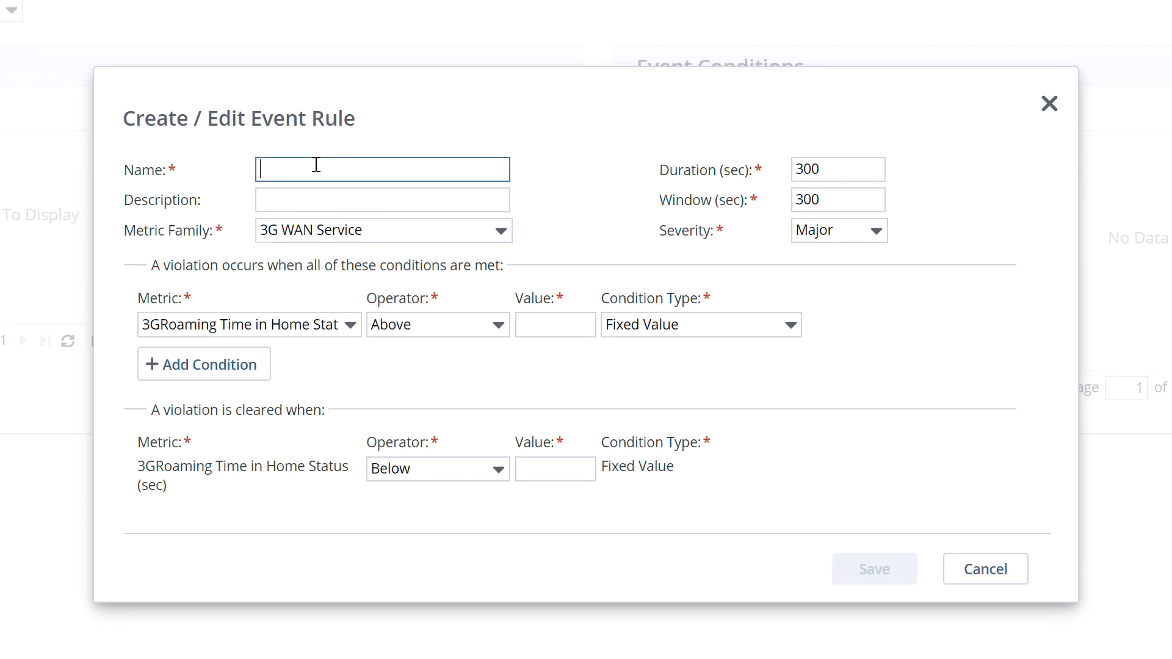
{"action": "type", "text": "VPN"}
{"action": "type", "text": " Co"}
{"action": "type", "text": "lient cone"}
{"action": "key", "text": "BackSpace"}
{"action": "type", "text": "nections over "}
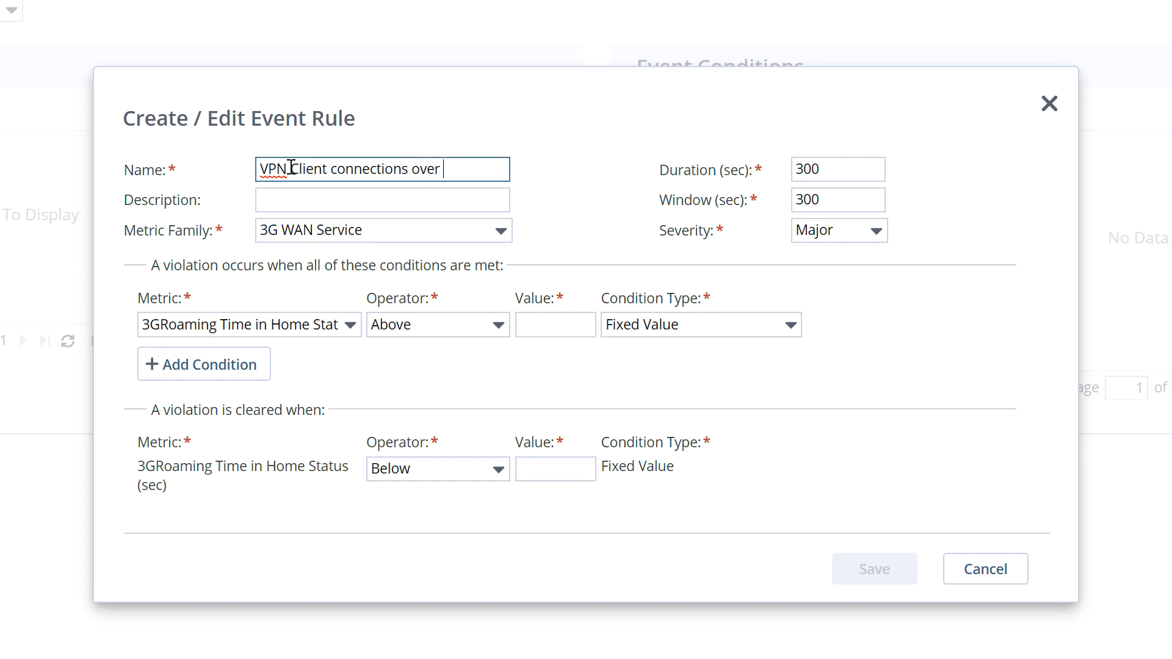
{"action": "type", "text": "90%"}
Step: Set the event rule's metric family to Remote User Gateway Stats and its metric to Pct Util User Connections (%)
{"action": "left_click", "coordinate": [495, 232]}
{"action": "type", "text": "R"}
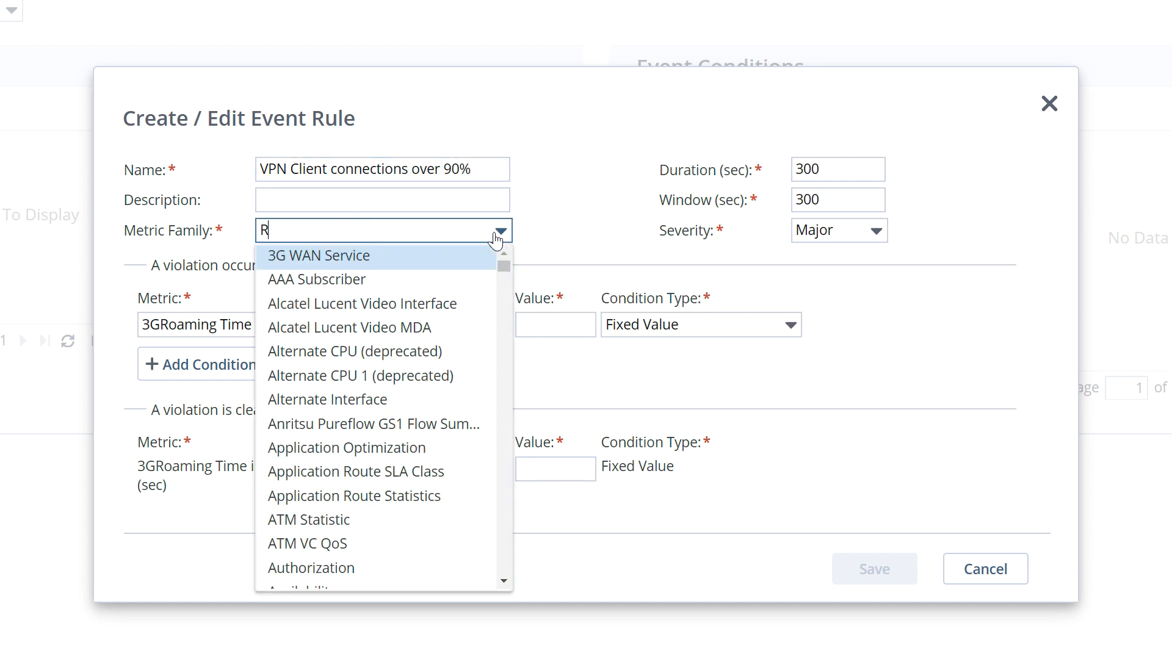
{"action": "type", "text": "emote"}
{"action": "left_click", "coordinate": [364, 281]}
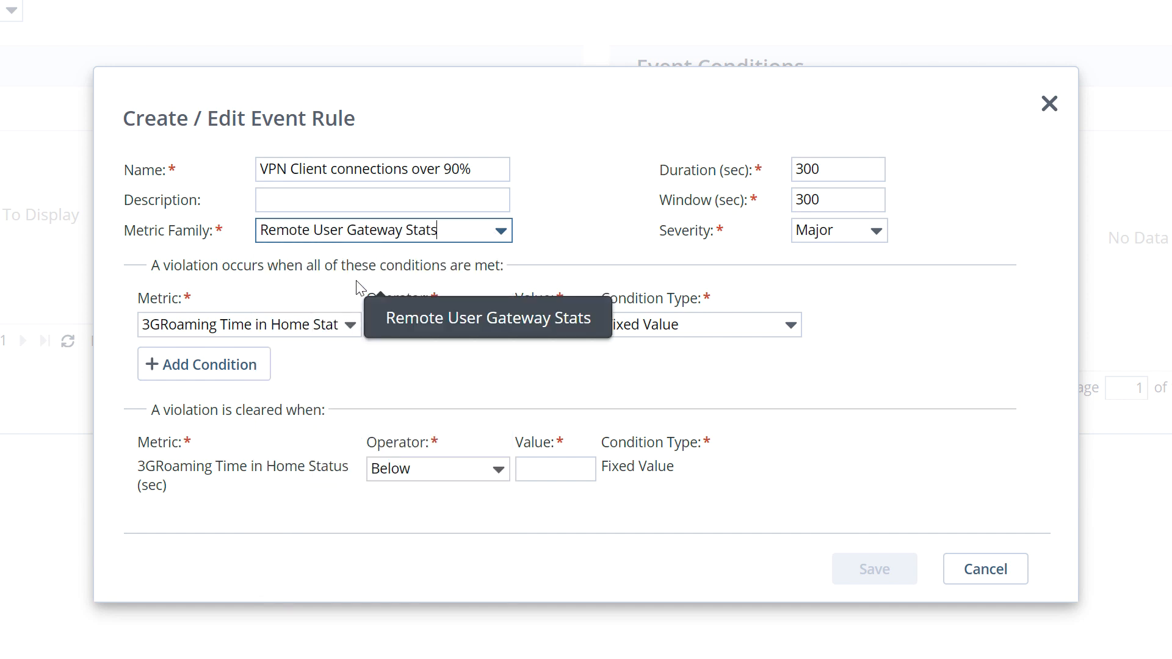
{"action": "left_click", "coordinate": [348, 329]}
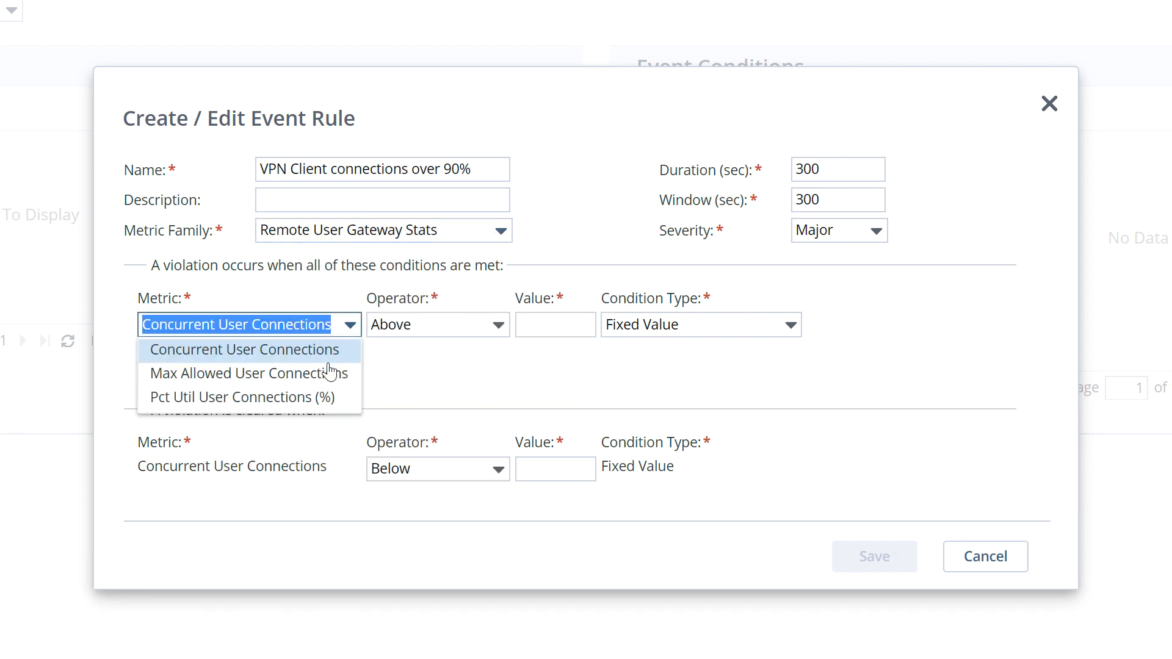
{"action": "left_click", "coordinate": [307, 408]}
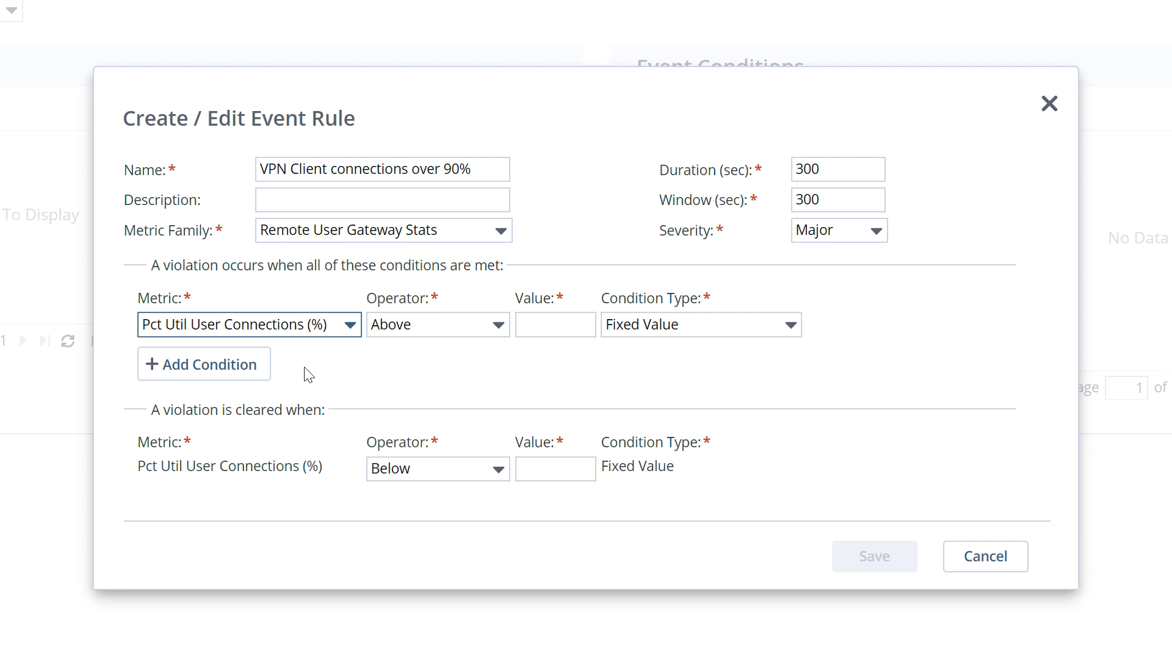
Step: Set the violation condition to Above Or Equal To a value of 90
{"action": "left_click", "coordinate": [552, 324]}
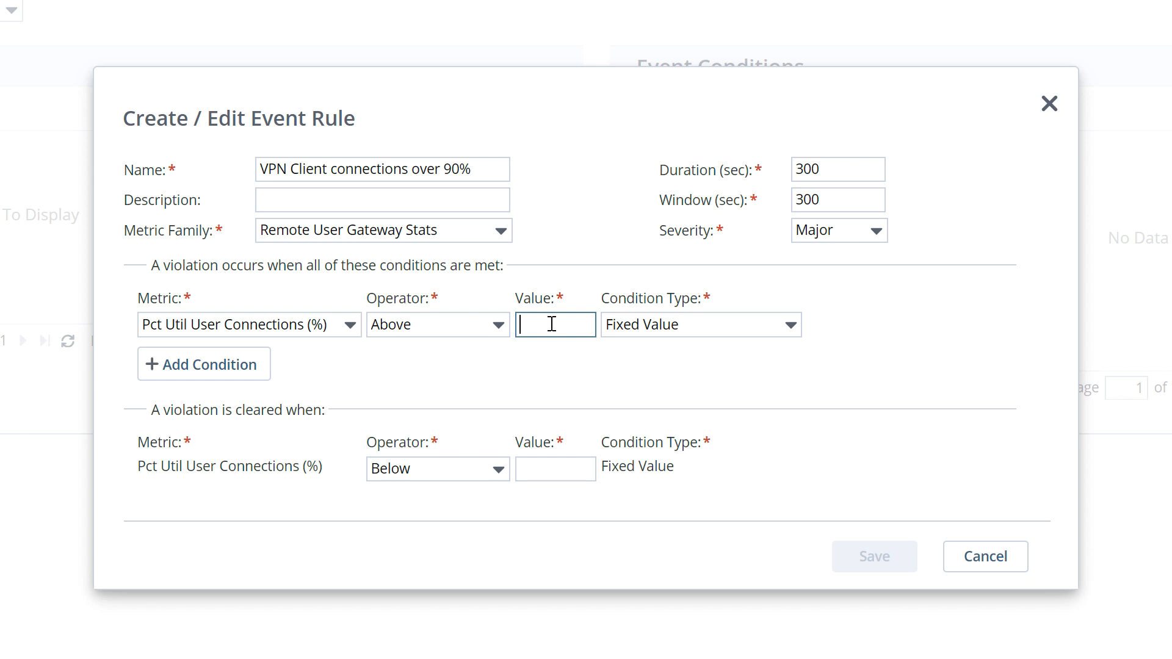
{"action": "type", "text": "90"}
{"action": "left_click", "coordinate": [494, 329]}
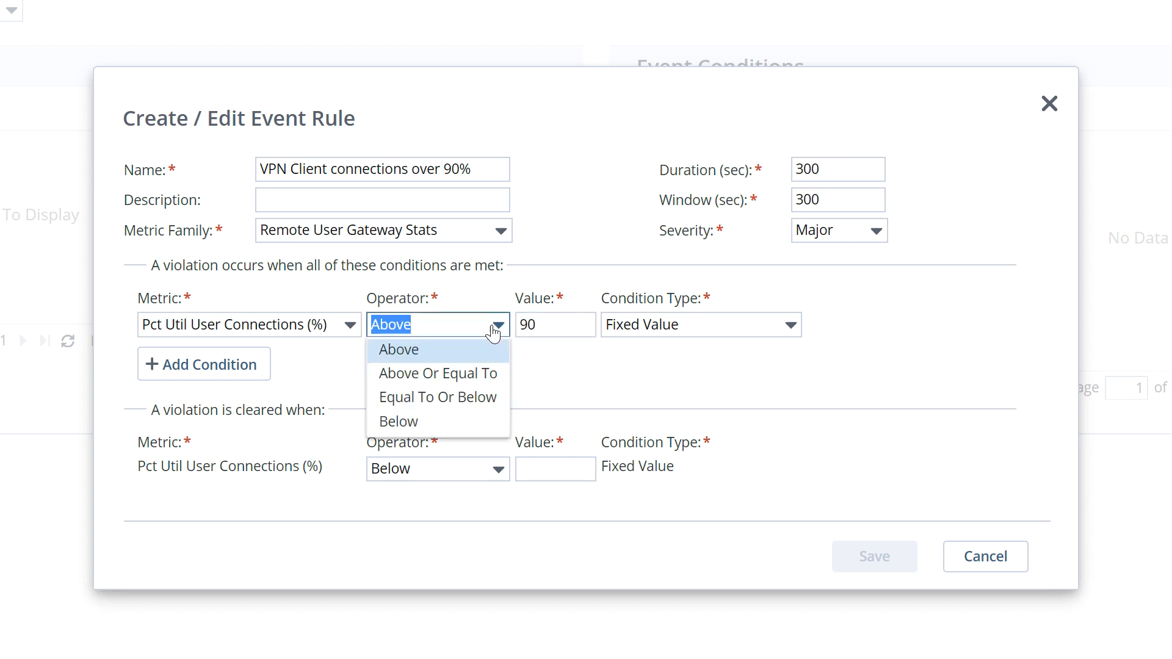
{"action": "left_click", "coordinate": [489, 372]}
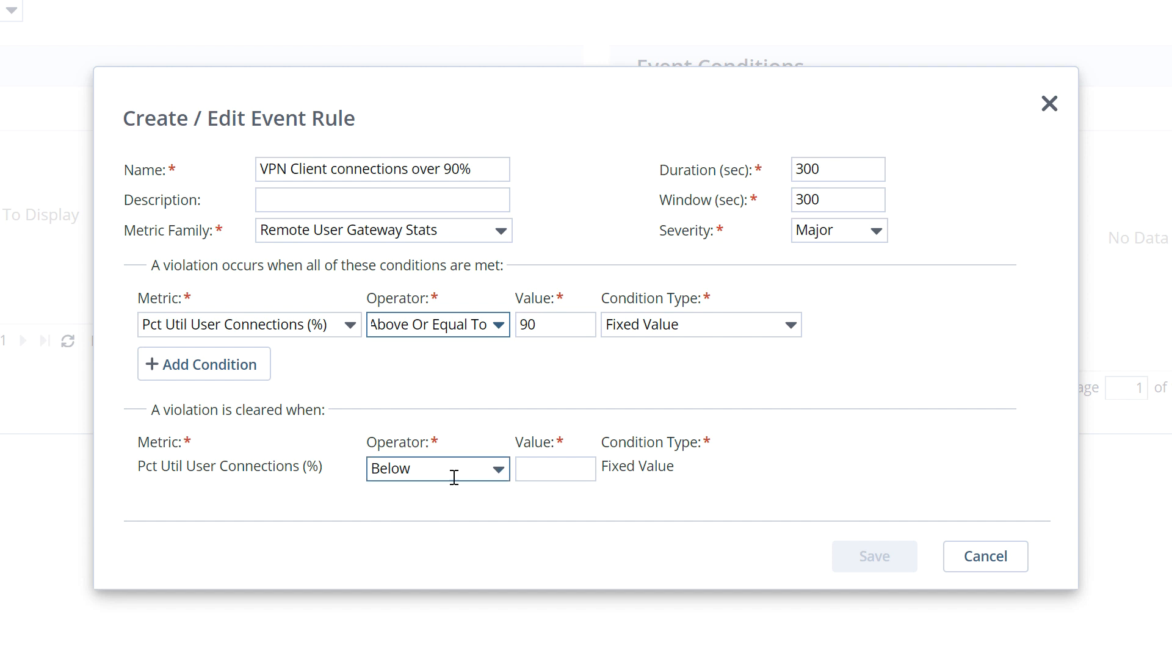
Step: Set the clearing condition value to 90 and save the event rule
{"action": "left_click", "coordinate": [533, 471]}
{"action": "type", "text": "90"}
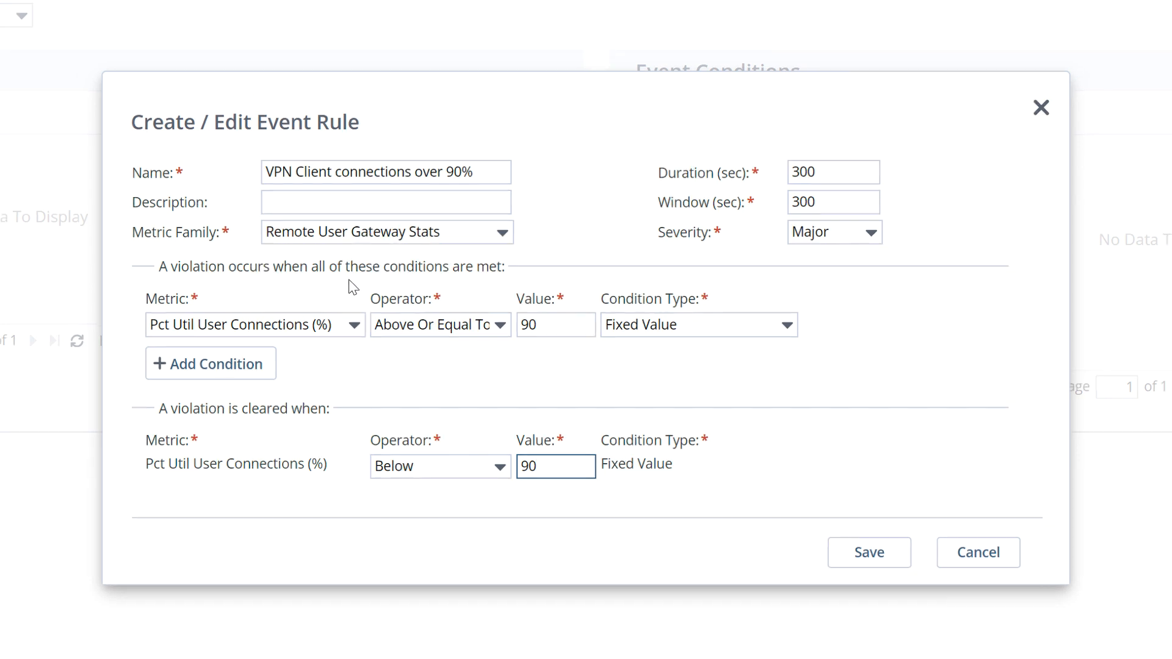
{"action": "left_click", "coordinate": [869, 553]}
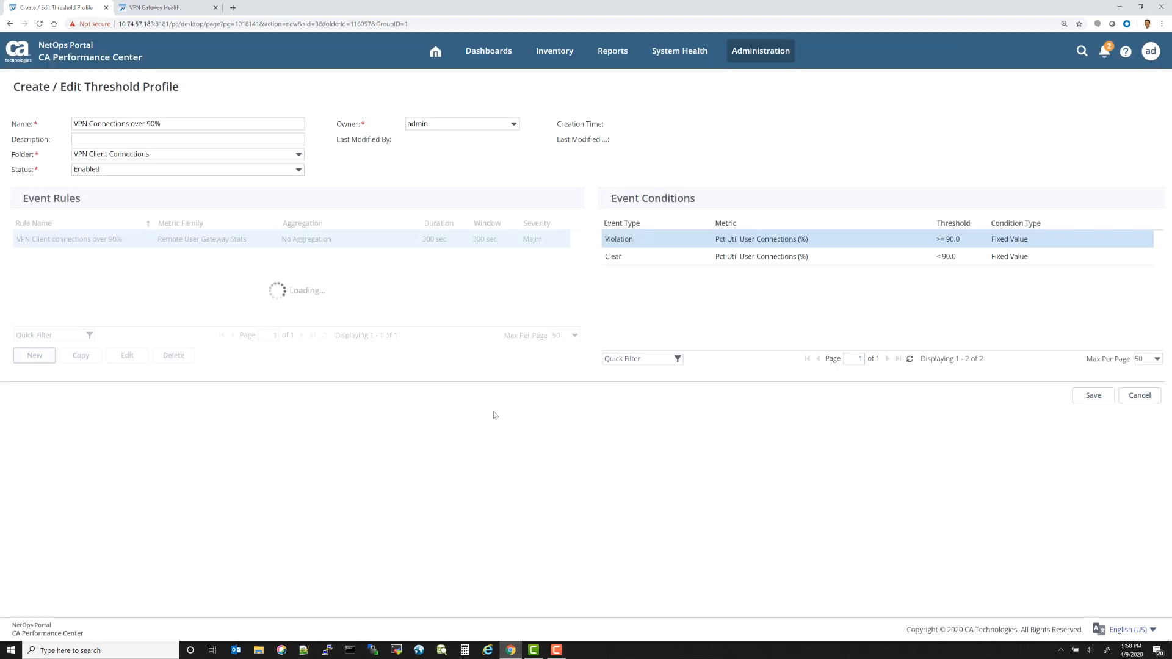
Step: Save the threshold profile and select it in the VPN Client Connections folder to review its rules
{"action": "left_click", "coordinate": [1092, 398]}
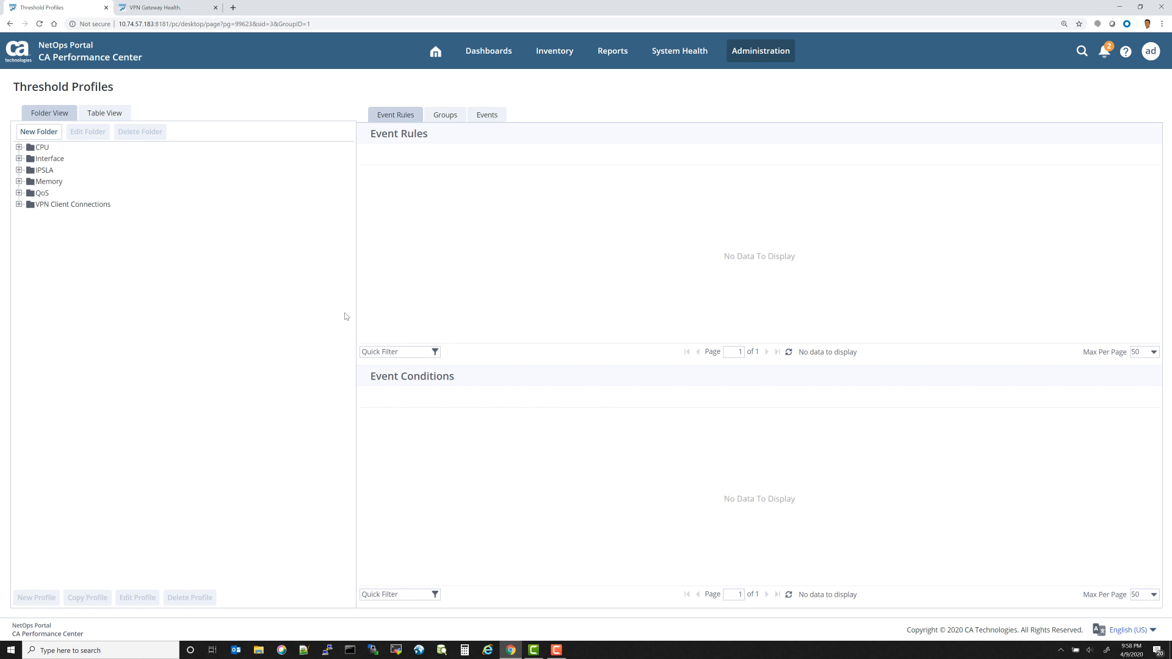
{"action": "left_click", "coordinate": [19, 205]}
{"action": "left_click", "coordinate": [86, 216]}
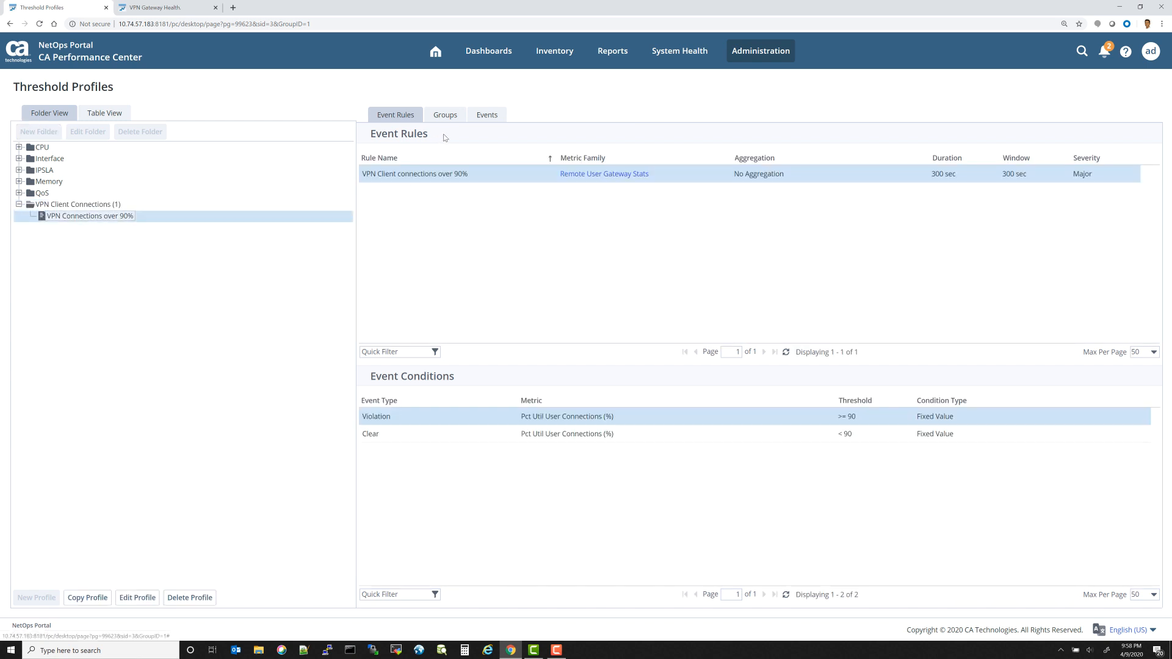
Step: Assign the VPN Gateways collection group to the VPN Connections over 90% profile
{"action": "left_click", "coordinate": [448, 116]}
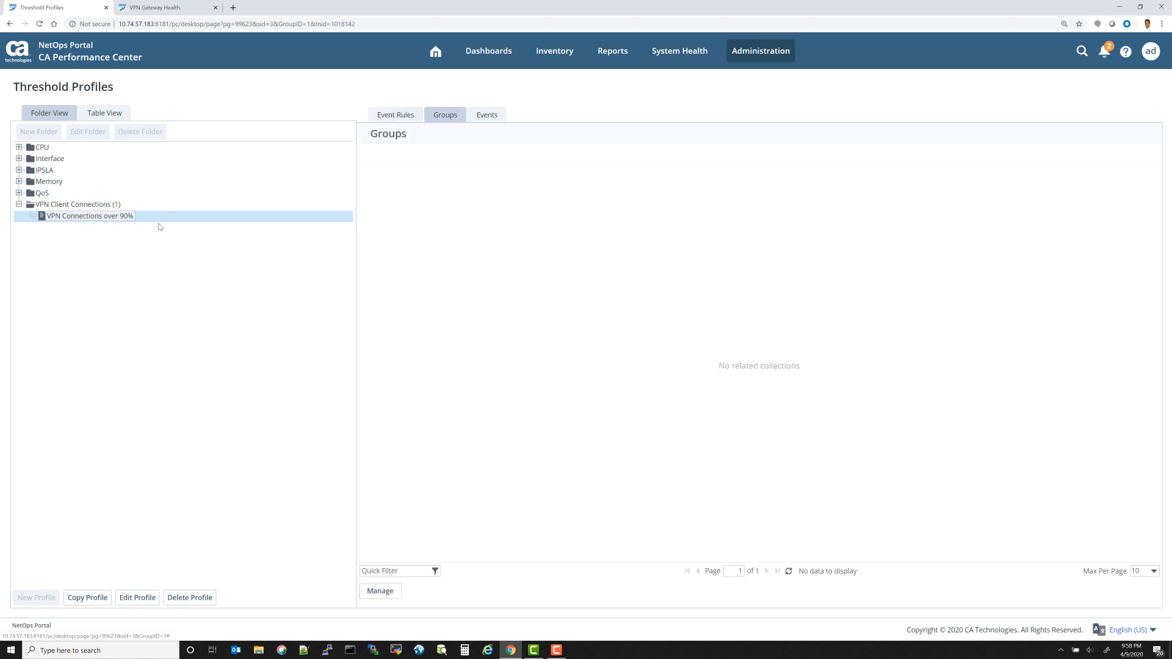
{"action": "left_click", "coordinate": [377, 595]}
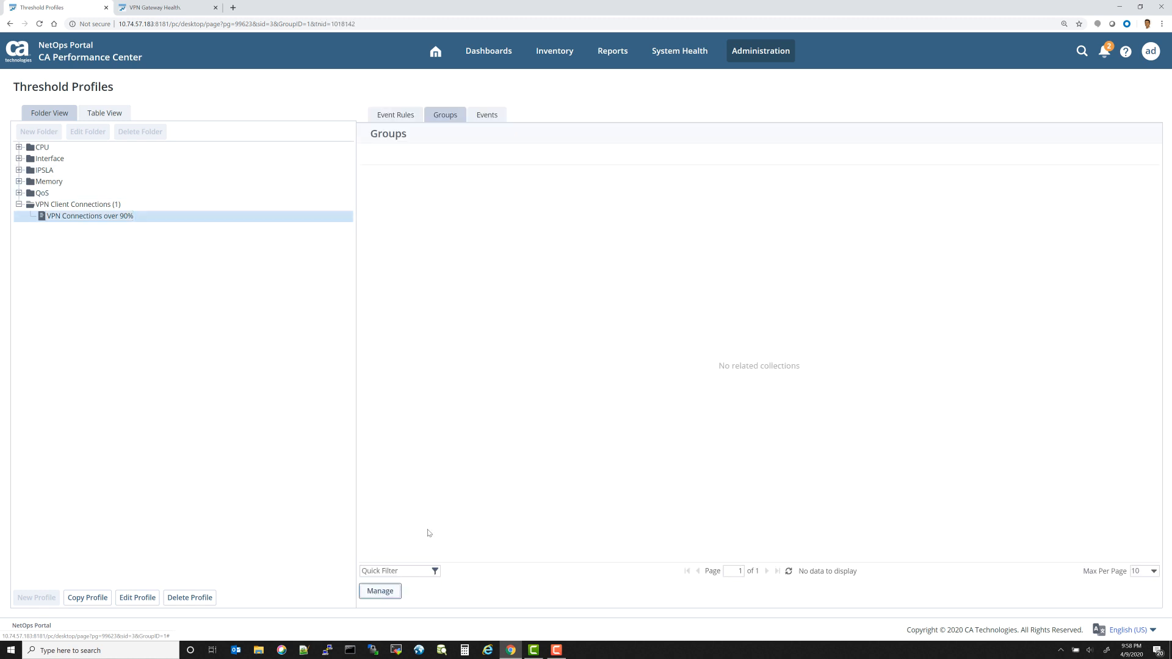
{"action": "scroll", "coordinate": [515, 328], "scroll_direction": "down", "scroll_amount": 2}
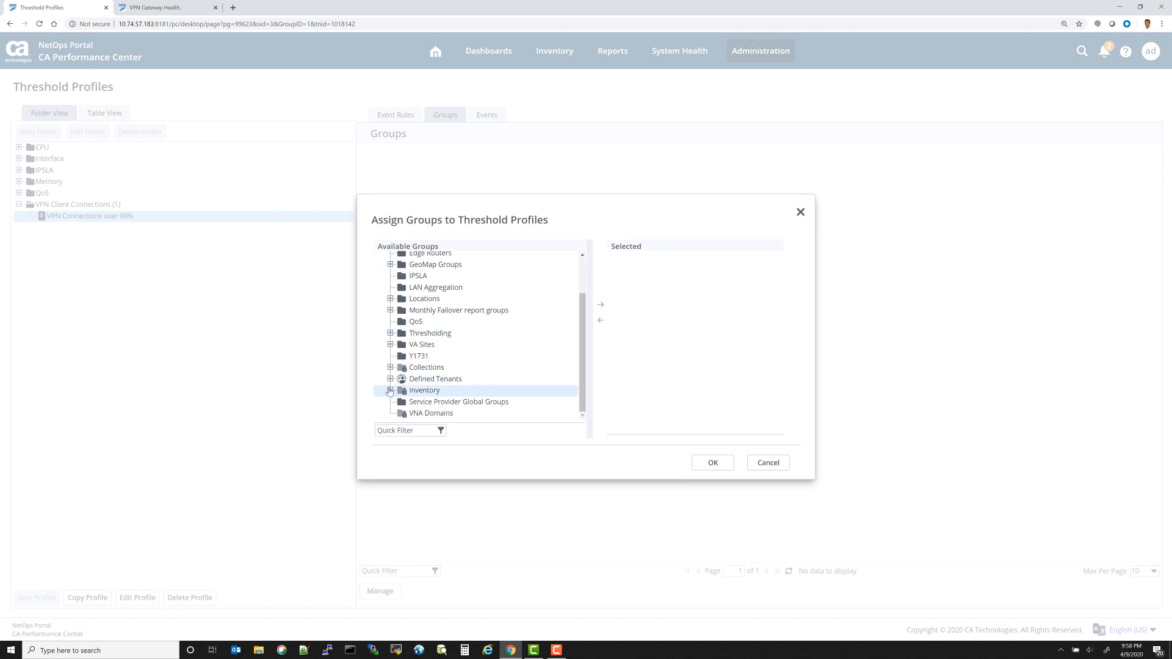
{"action": "left_click", "coordinate": [390, 368]}
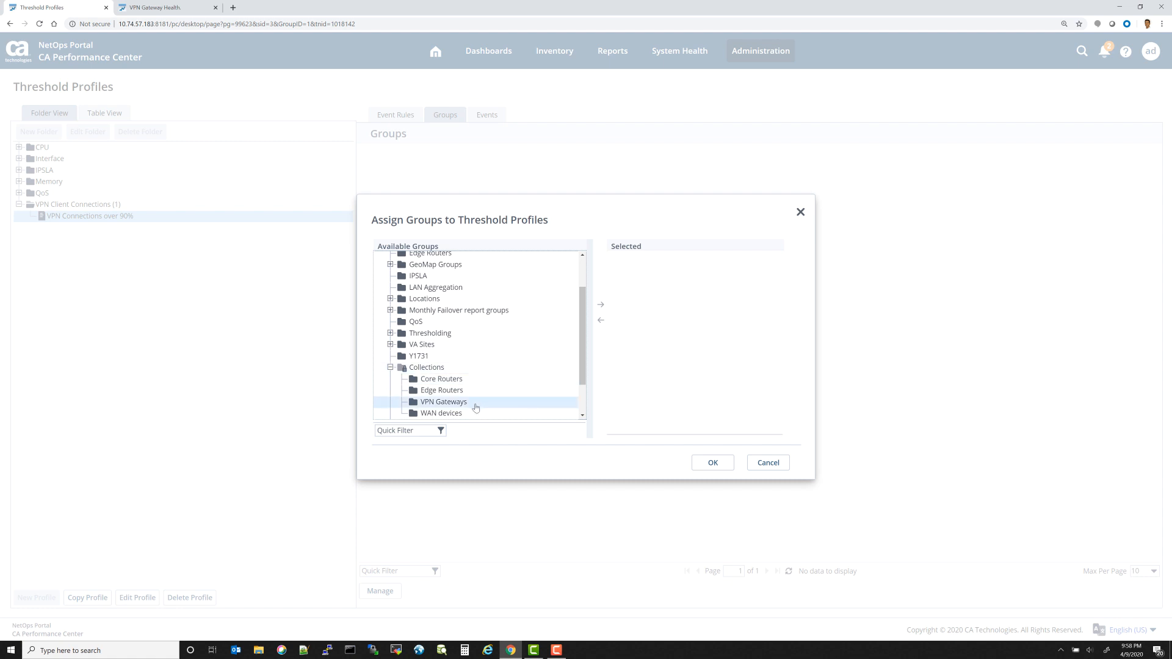
{"action": "left_click", "coordinate": [476, 404]}
{"action": "left_click", "coordinate": [600, 304]}
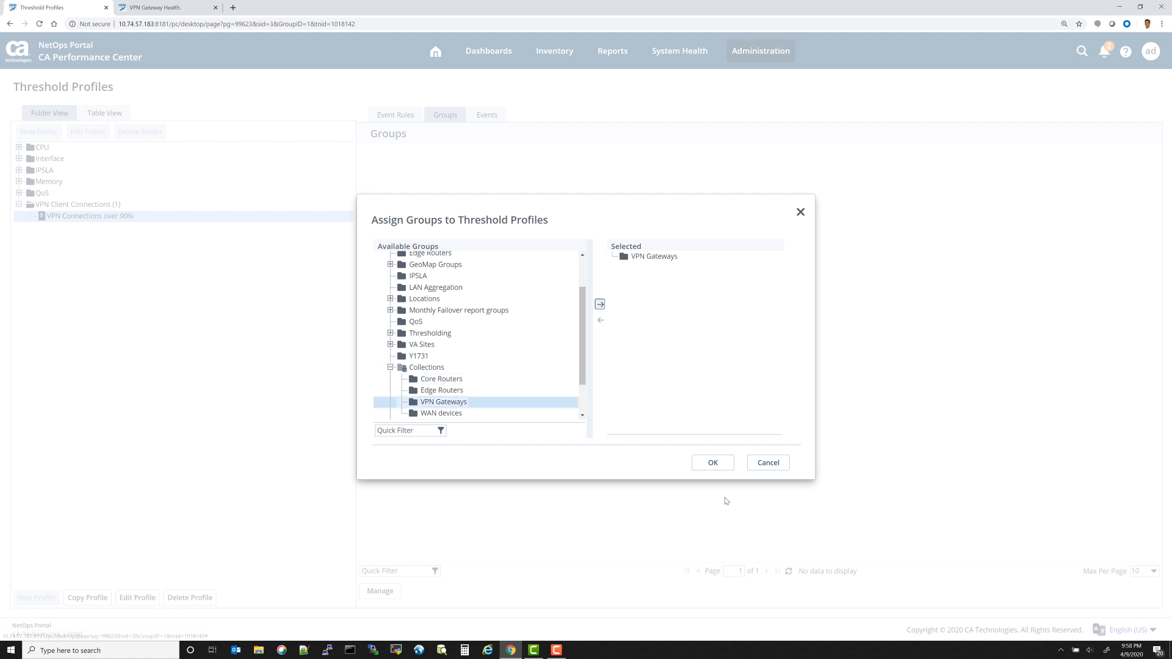
{"action": "left_click", "coordinate": [713, 464]}
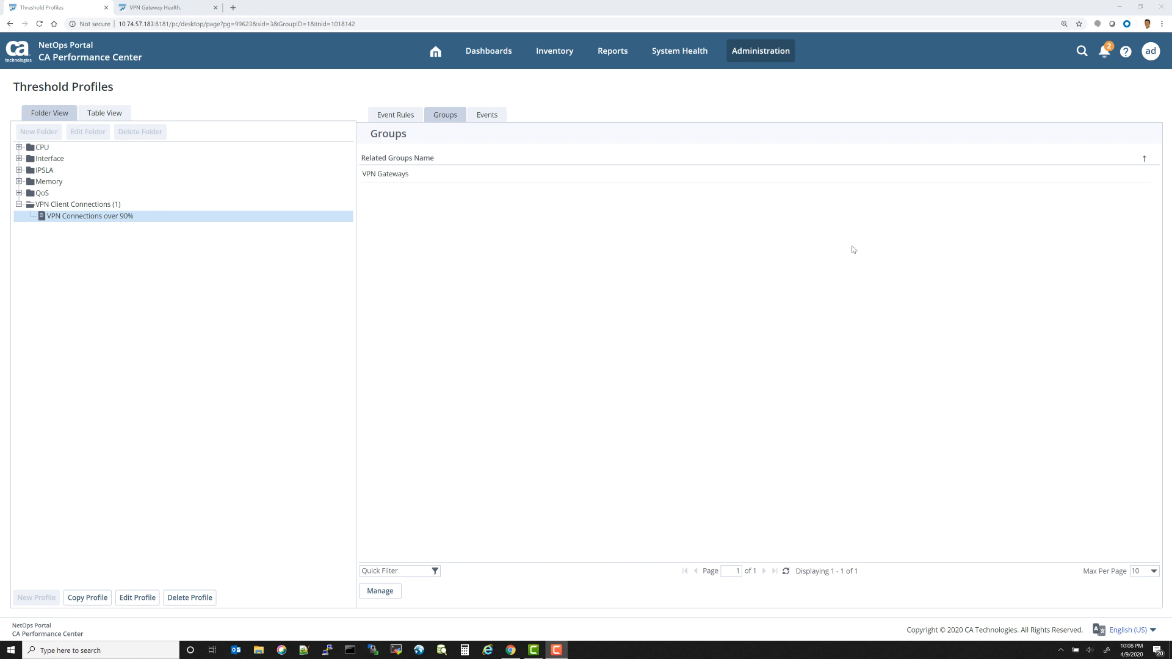
Step: Switch to the VPN Gateway Health dashboard and inspect the California cluster's location details on the map
{"action": "left_click", "coordinate": [164, 8]}
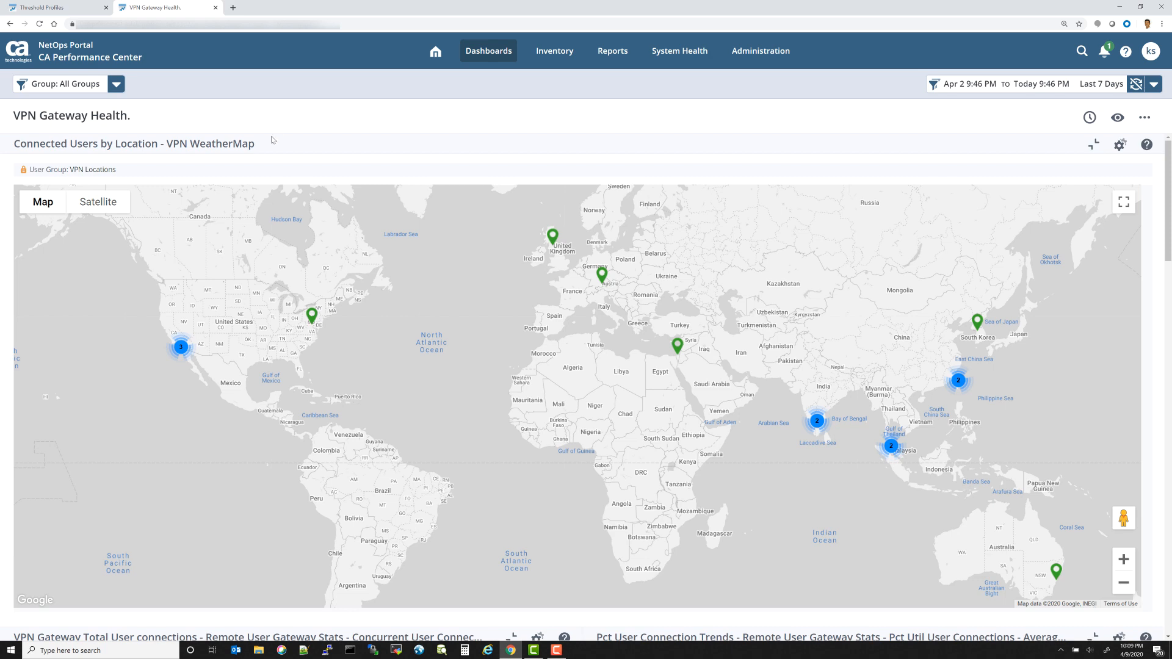
{"action": "left_click", "coordinate": [180, 346]}
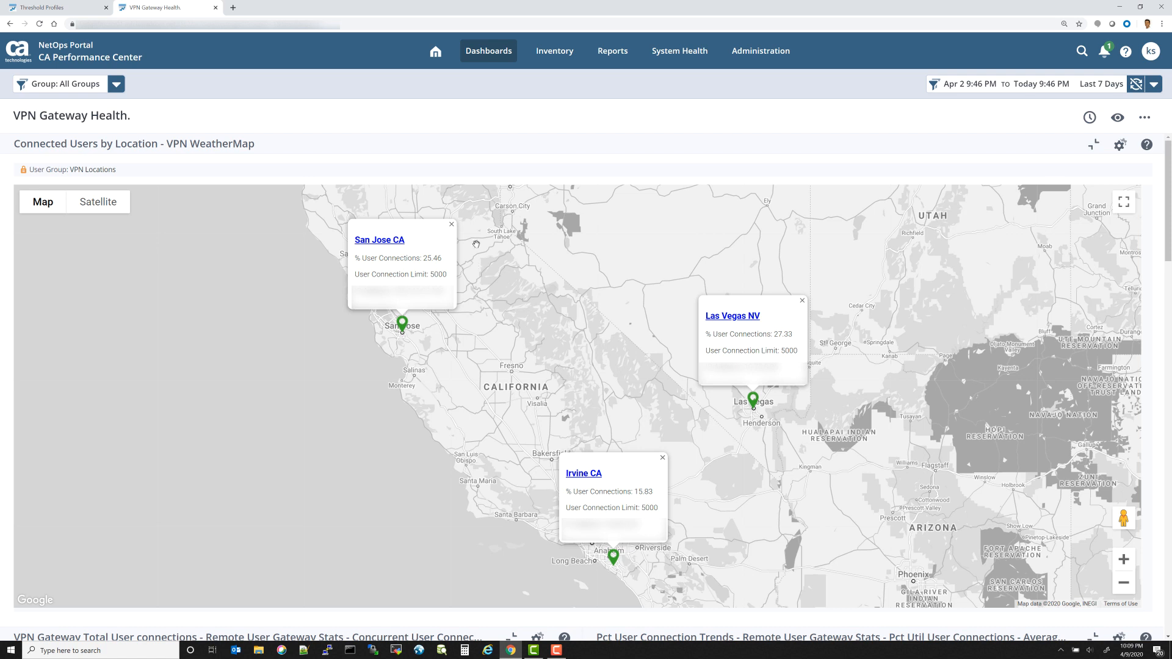
{"action": "left_click", "coordinate": [452, 224]}
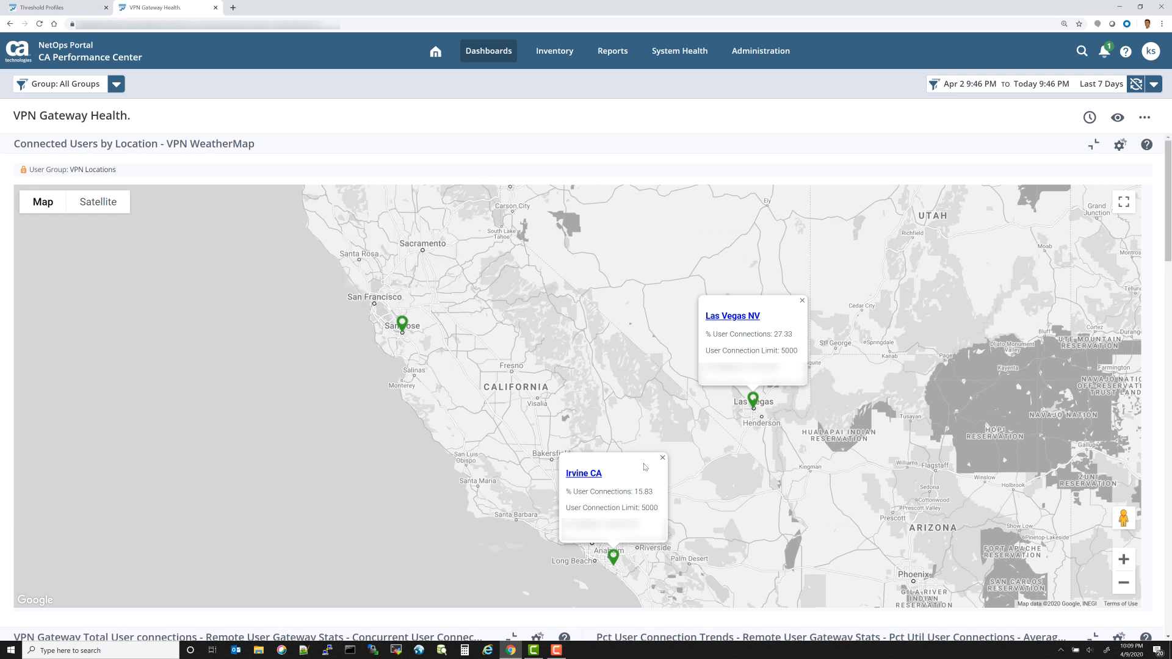
{"action": "left_click", "coordinate": [663, 458]}
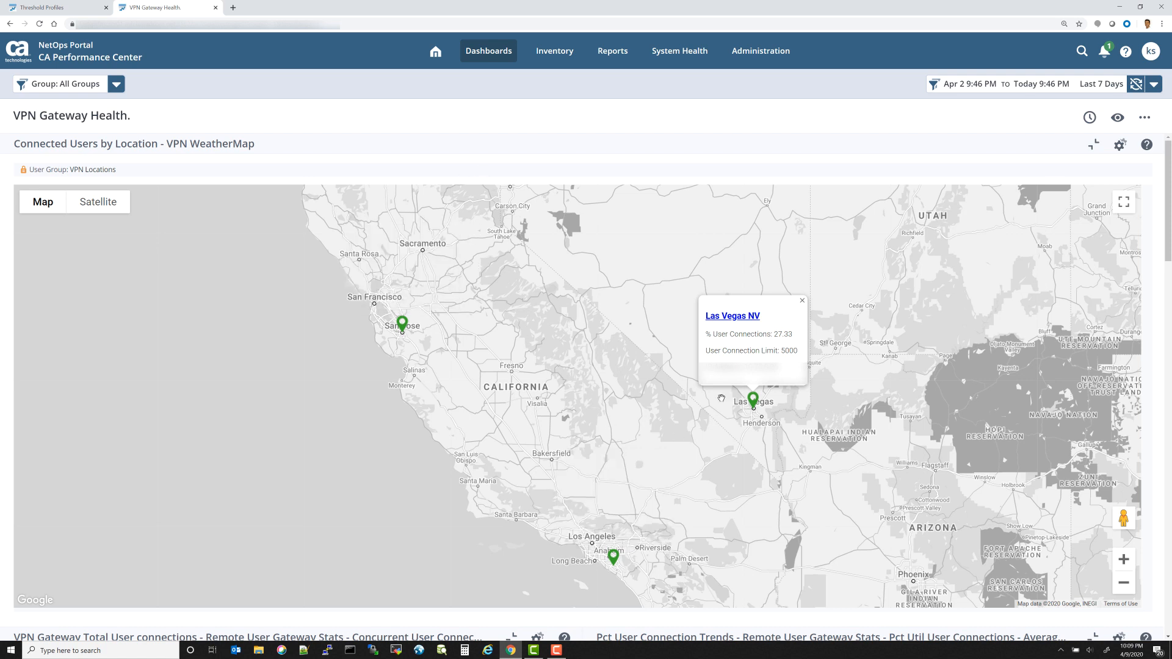
{"action": "left_click", "coordinate": [802, 301]}
Step: Scroll through the dashboard's connection charts, user stats, CPU utilization and interface error tables
{"action": "scroll", "coordinate": [779, 352], "scroll_direction": "down", "scroll_amount": 2}
{"action": "scroll", "coordinate": [782, 351], "scroll_direction": "down", "scroll_amount": 5}
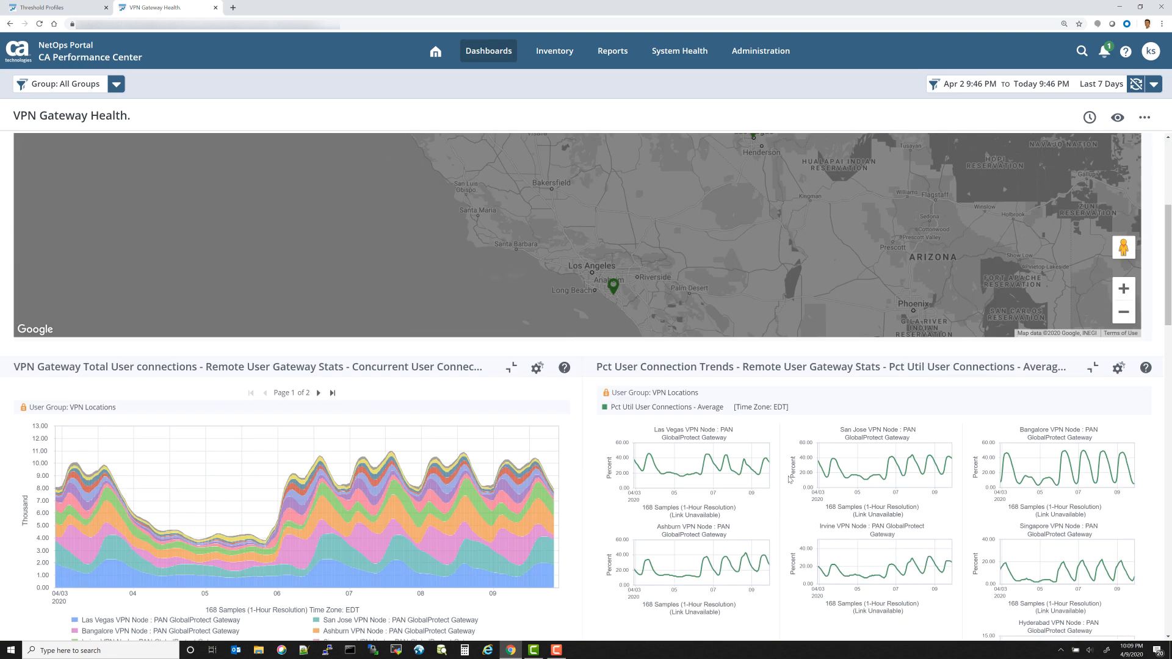
{"action": "scroll", "coordinate": [790, 477], "scroll_direction": "down", "scroll_amount": 1}
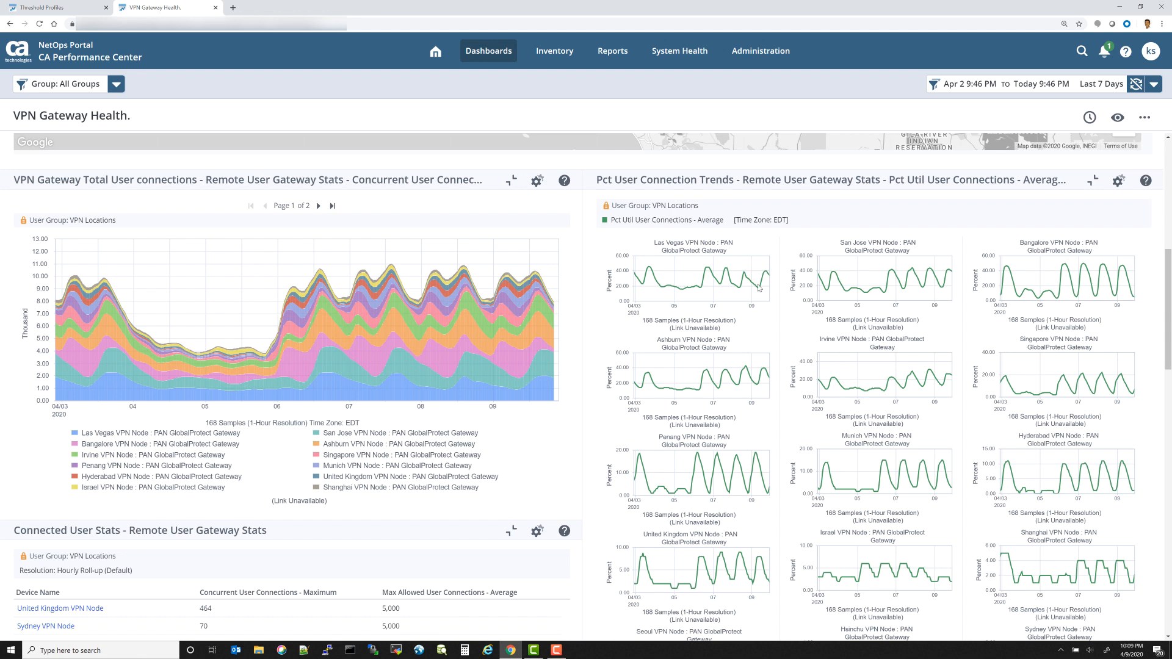
{"action": "mouse_move", "coordinate": [755, 287]}
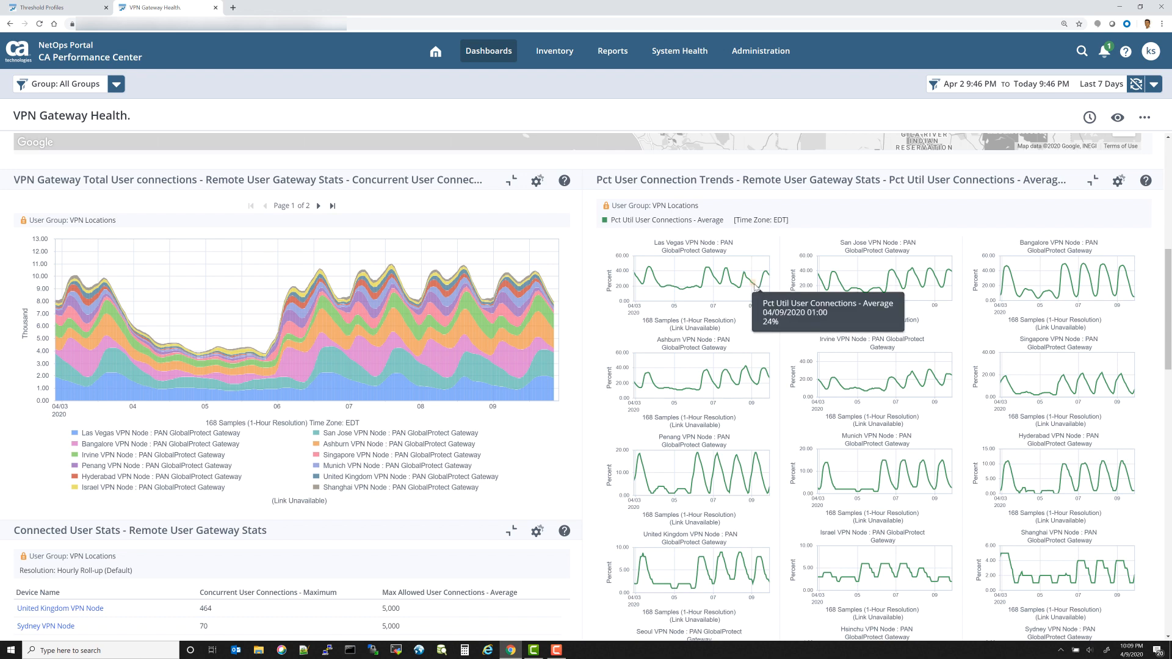
{"action": "scroll", "coordinate": [749, 325], "scroll_direction": "down", "scroll_amount": 2}
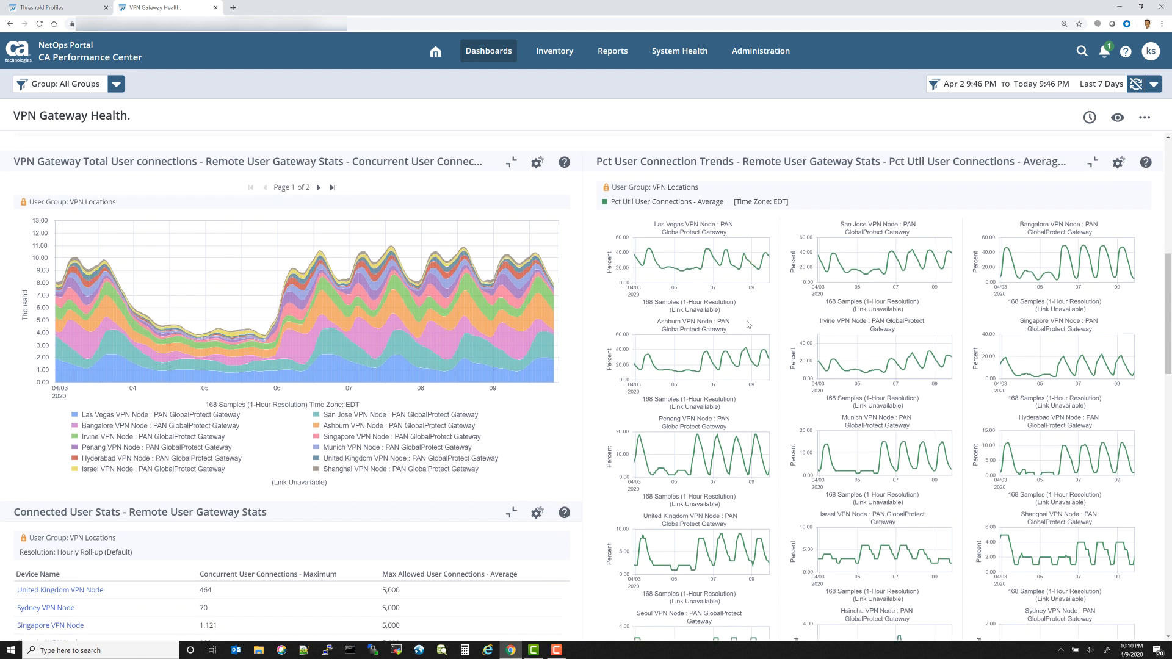
{"action": "scroll", "coordinate": [749, 325], "scroll_direction": "down", "scroll_amount": 3}
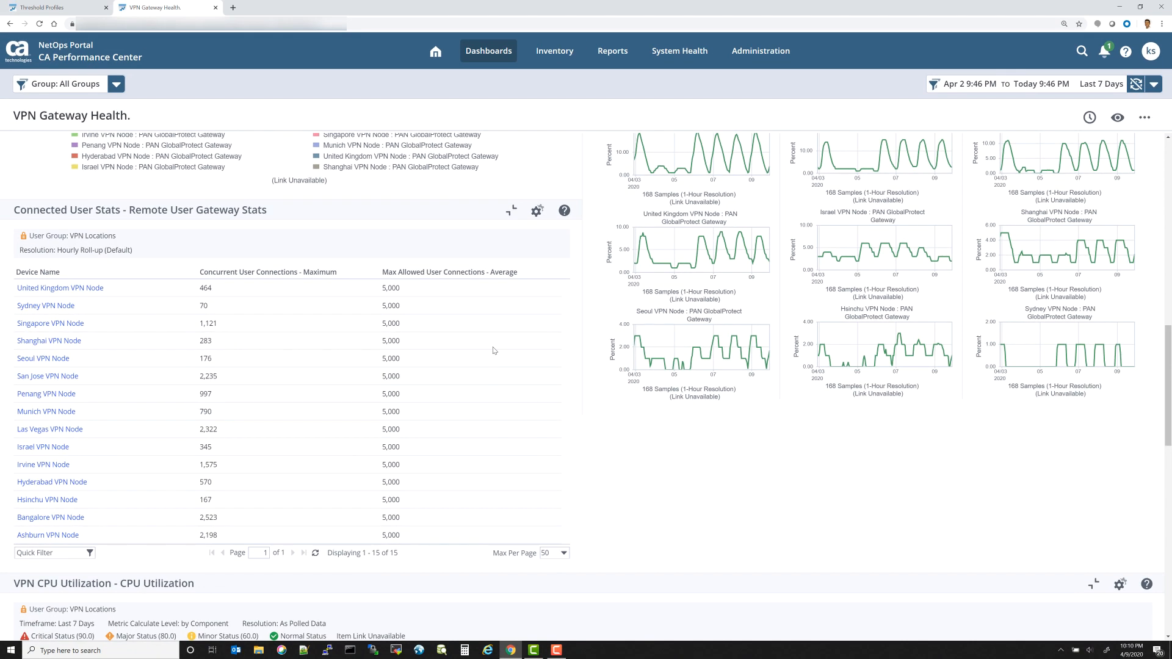
{"action": "scroll", "coordinate": [493, 350], "scroll_direction": "down", "scroll_amount": 1}
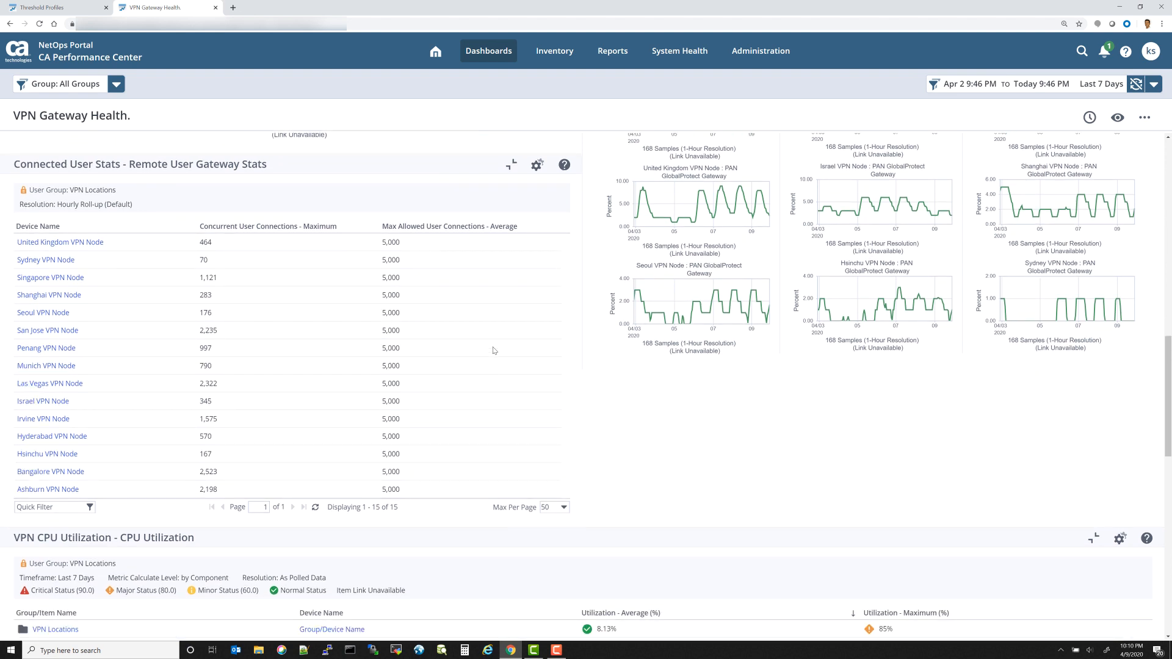
{"action": "scroll", "coordinate": [493, 351], "scroll_direction": "up", "scroll_amount": 1}
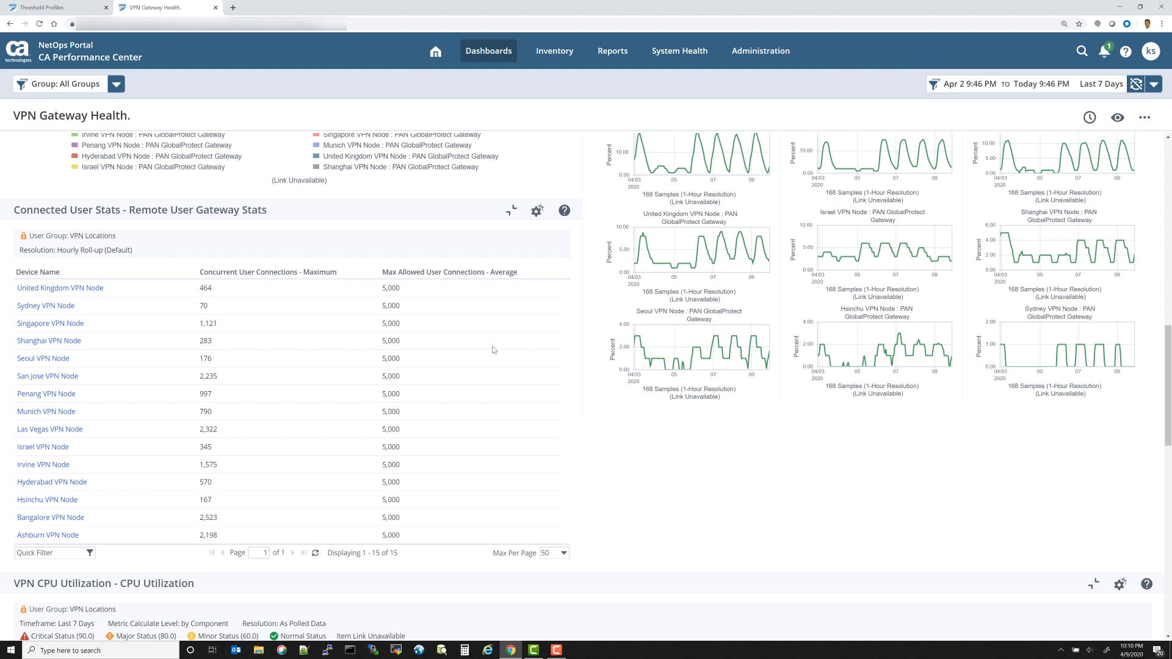
{"action": "scroll", "coordinate": [494, 350], "scroll_direction": "down", "scroll_amount": 4}
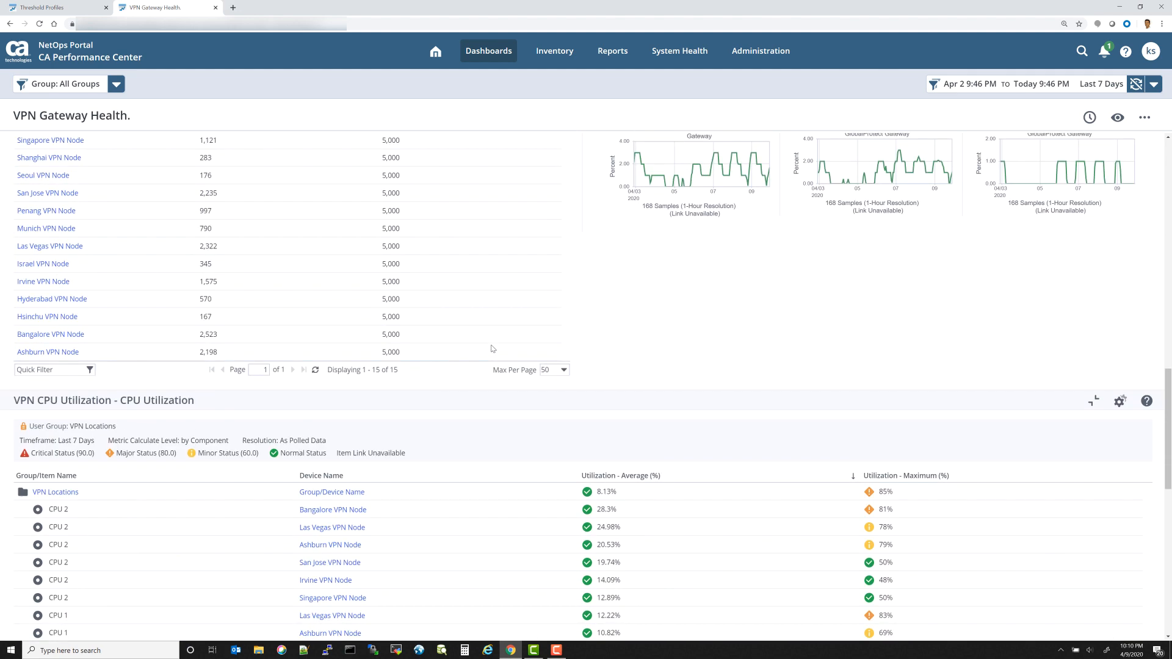
{"action": "scroll", "coordinate": [493, 349], "scroll_direction": "down", "scroll_amount": 3}
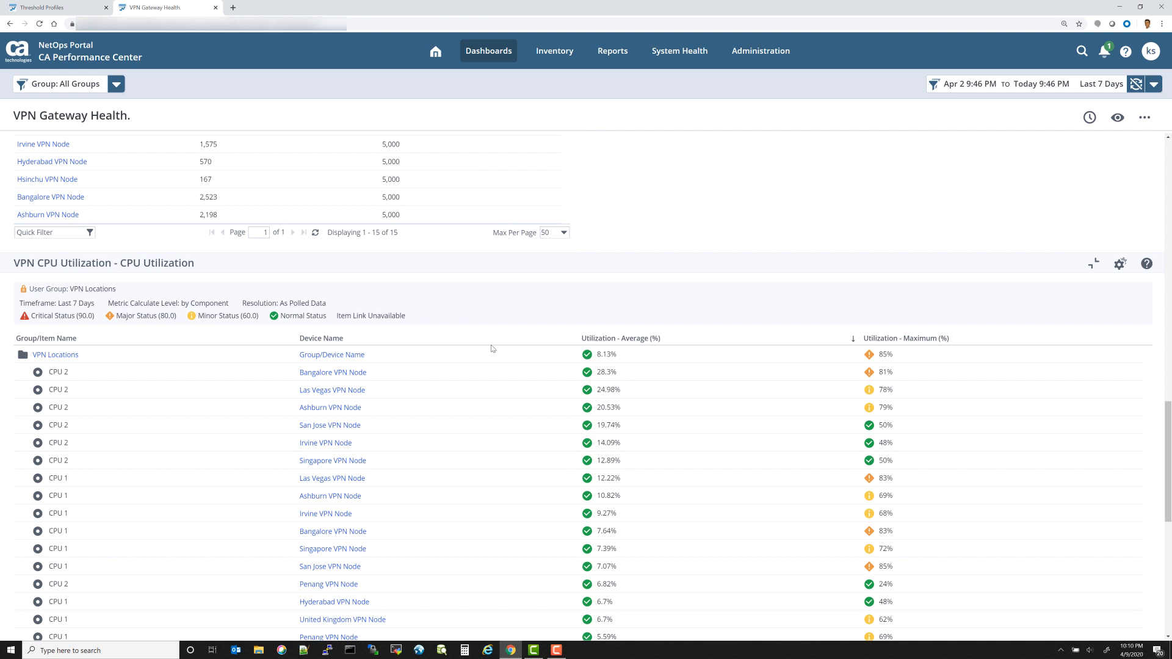
{"action": "scroll", "coordinate": [493, 349], "scroll_direction": "down", "scroll_amount": 1}
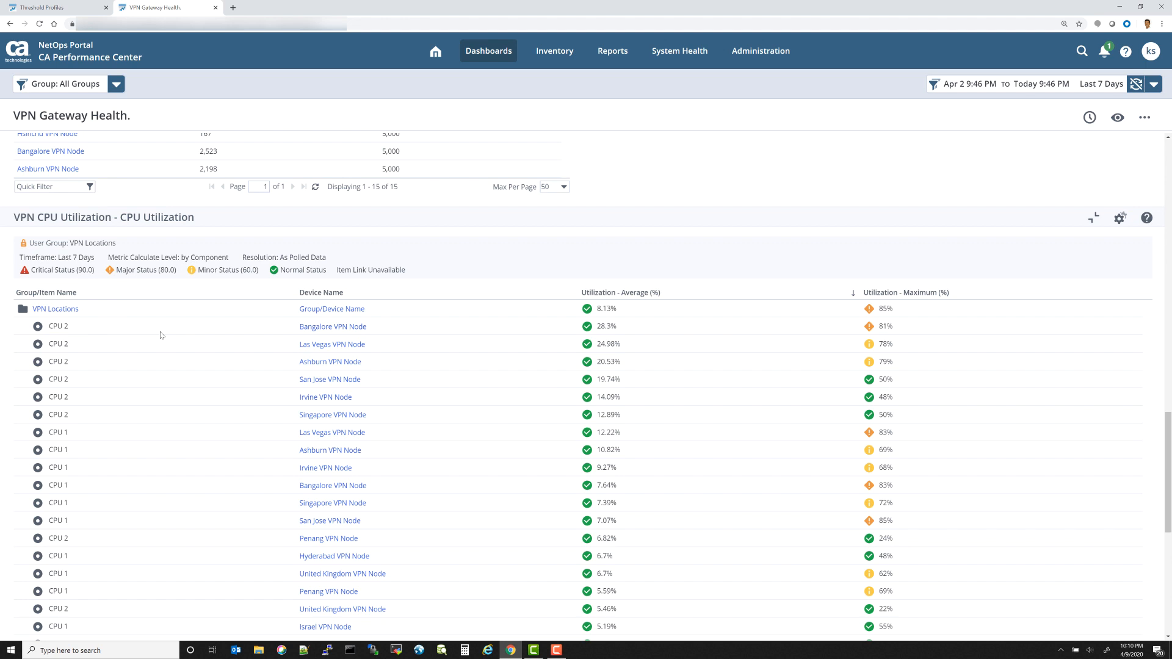
{"action": "scroll", "coordinate": [161, 335], "scroll_direction": "down", "scroll_amount": 6}
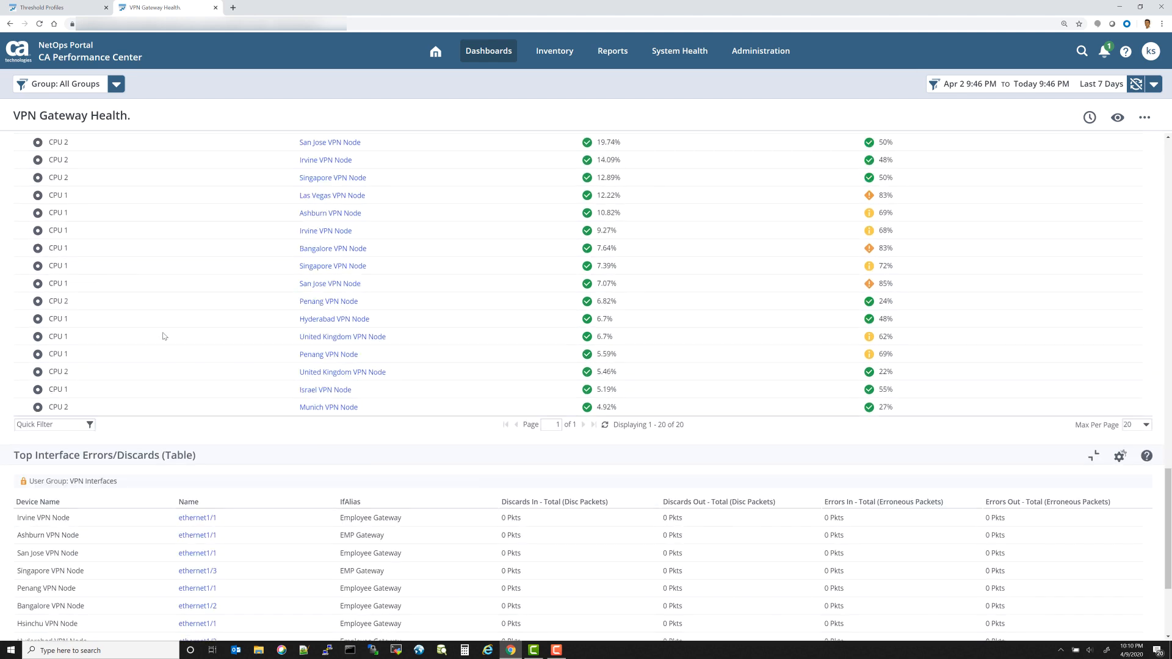
{"action": "scroll", "coordinate": [166, 336], "scroll_direction": "down", "scroll_amount": 1}
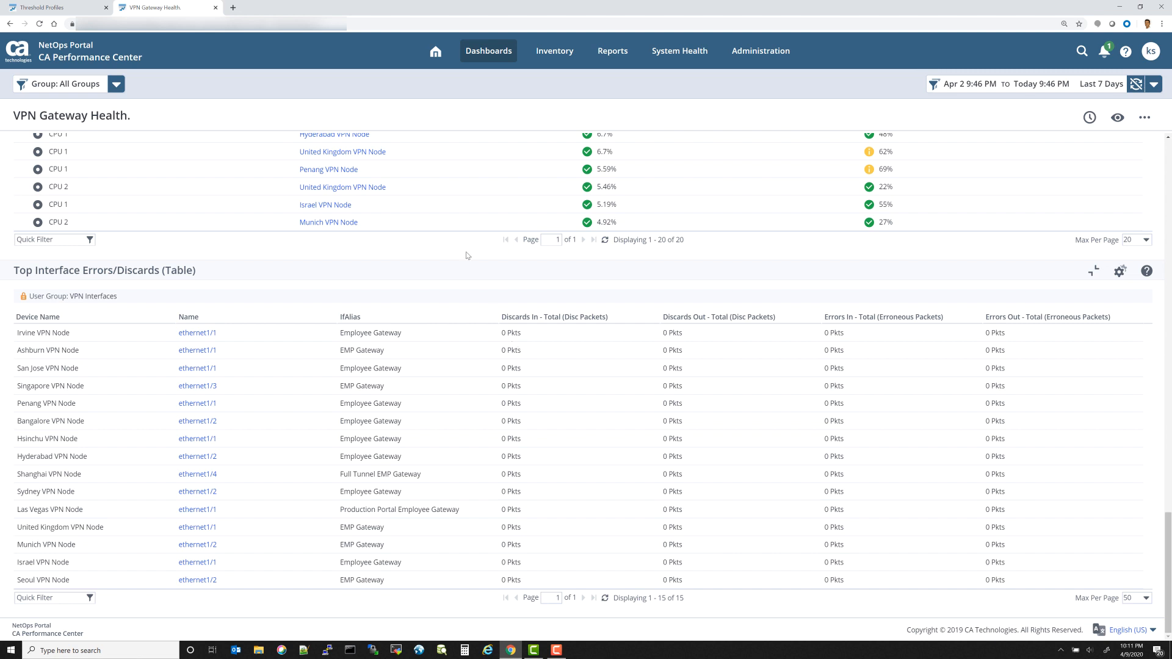
{"action": "scroll", "coordinate": [513, 328], "scroll_direction": "up", "scroll_amount": 5}
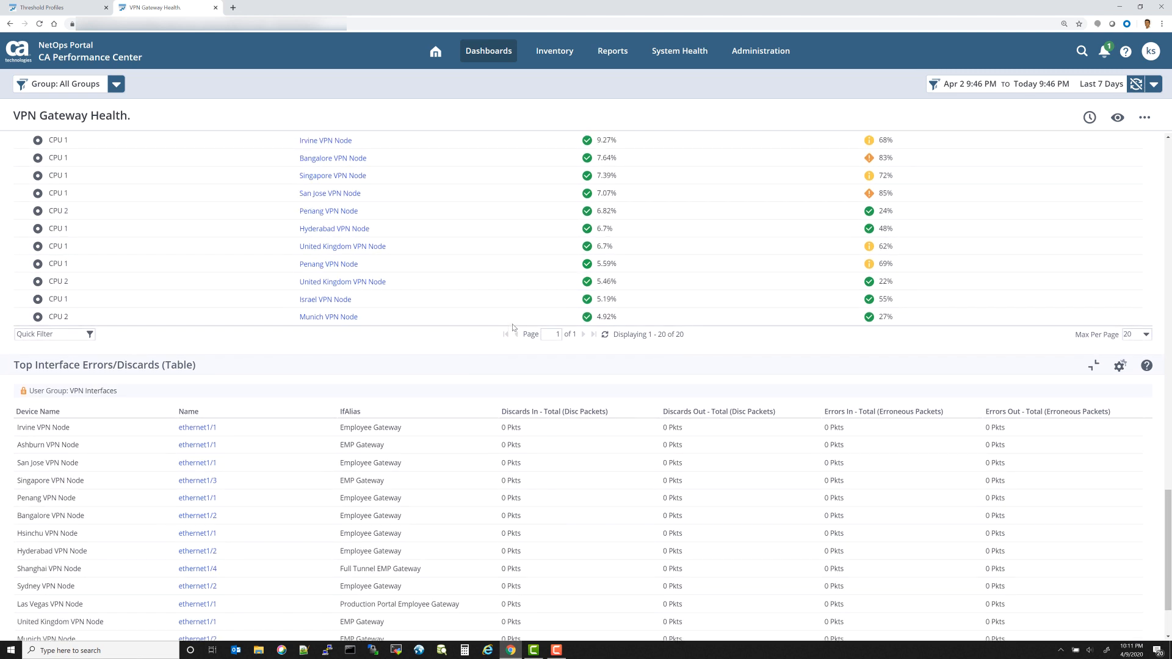
{"action": "scroll", "coordinate": [495, 322], "scroll_direction": "up", "scroll_amount": 10}
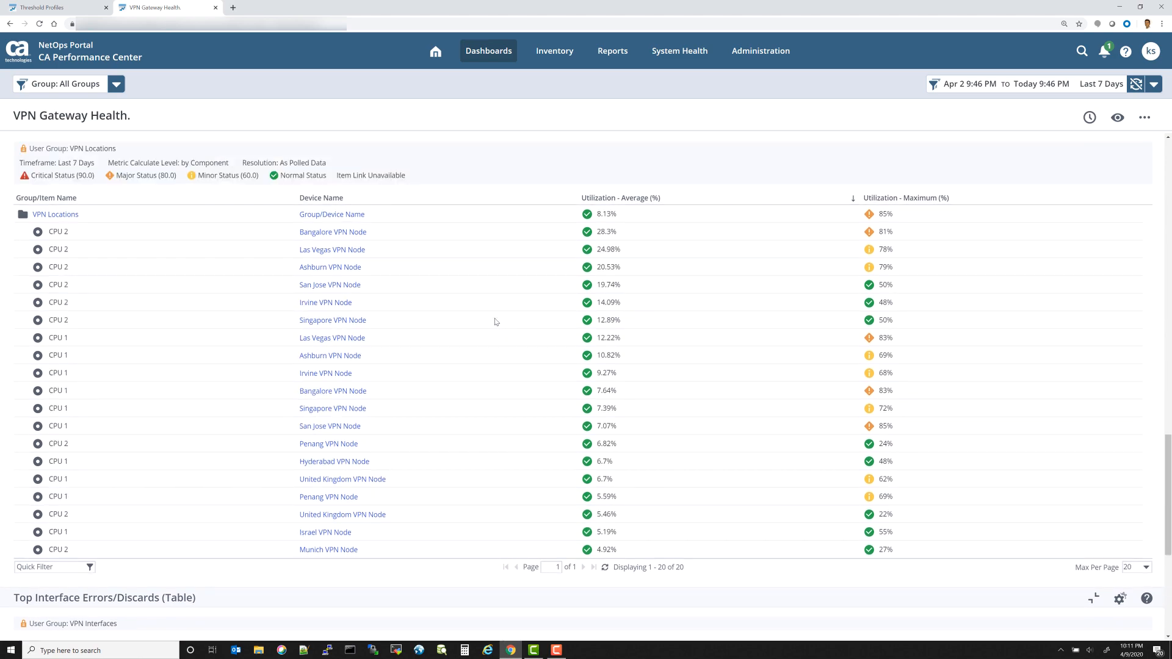
{"action": "scroll", "coordinate": [495, 323], "scroll_direction": "up", "scroll_amount": 10}
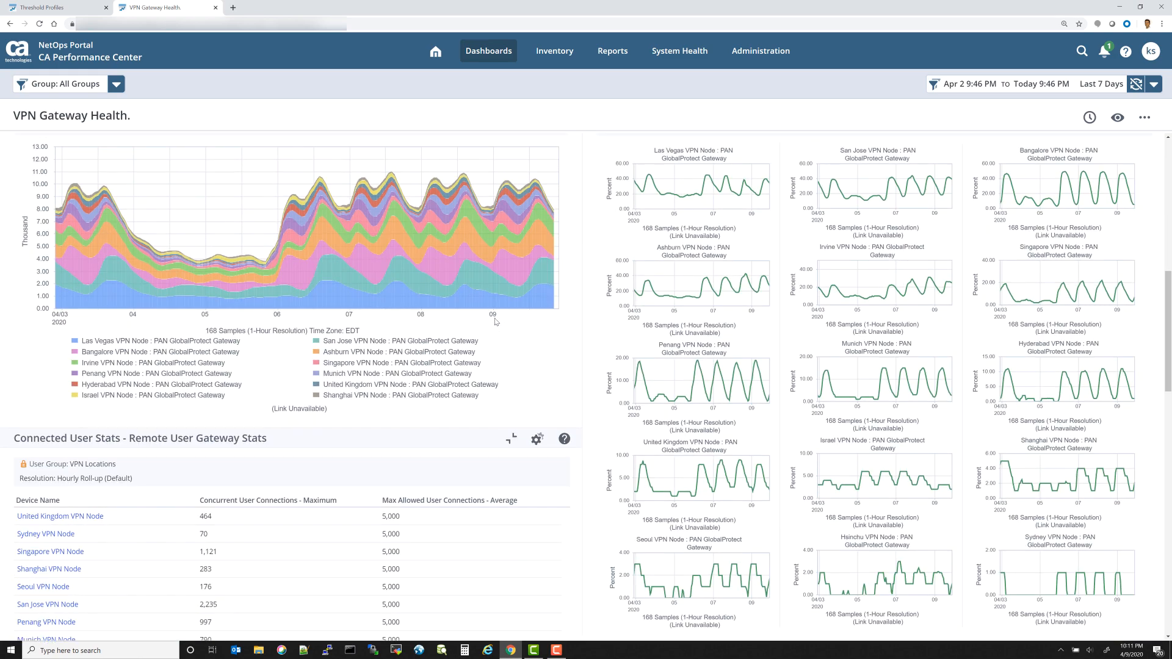
{"action": "scroll", "coordinate": [495, 322], "scroll_direction": "up", "scroll_amount": 3}
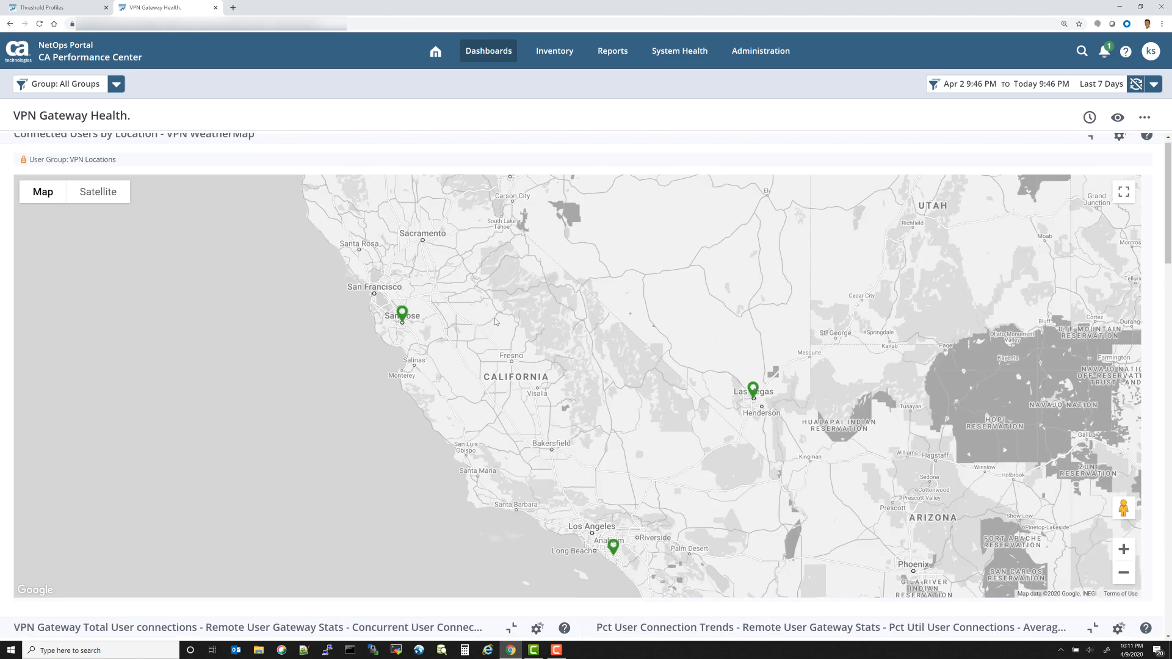